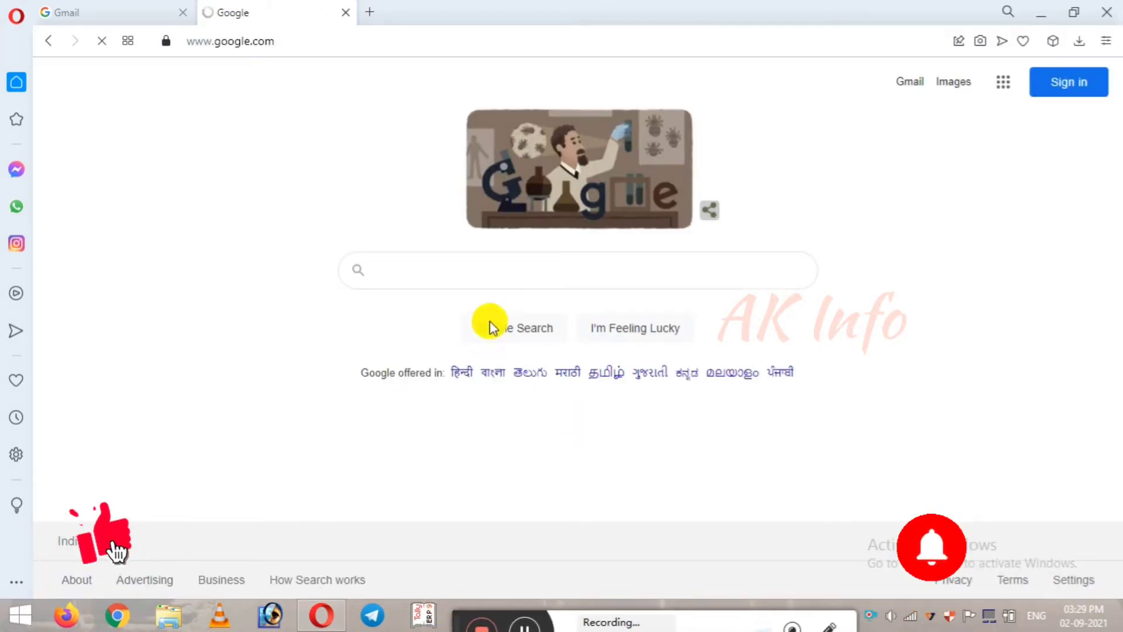
Step: Search Google for 'microsoft login' using the suggestion that appears after typing 'mic'
left_click(489, 268)
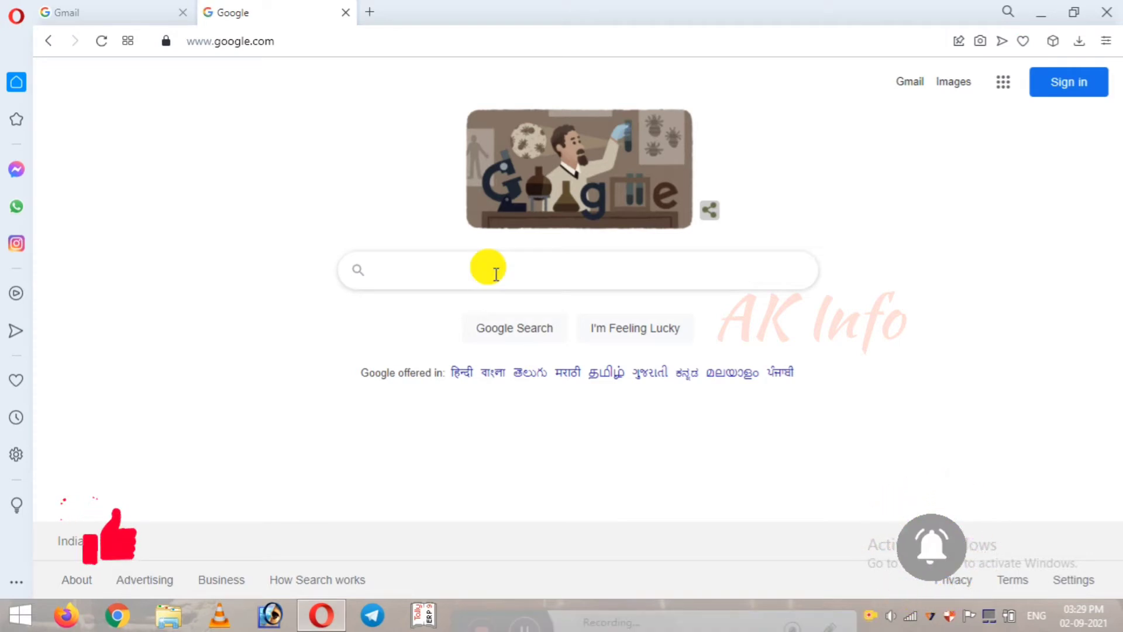
type("mo")
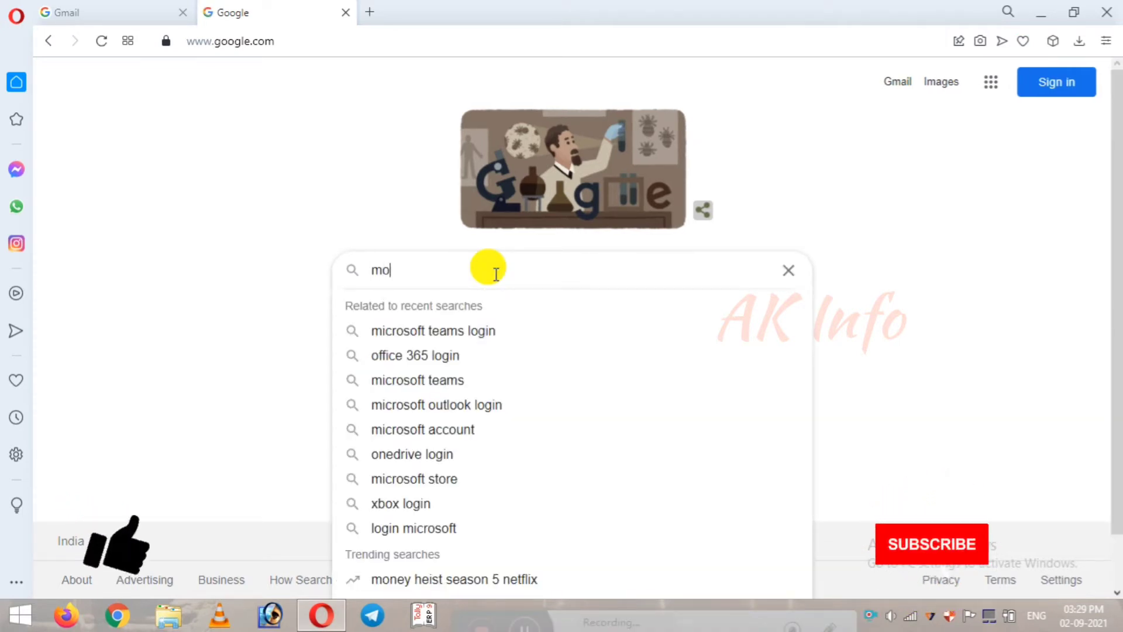
key("BackSpace")
type("ic")
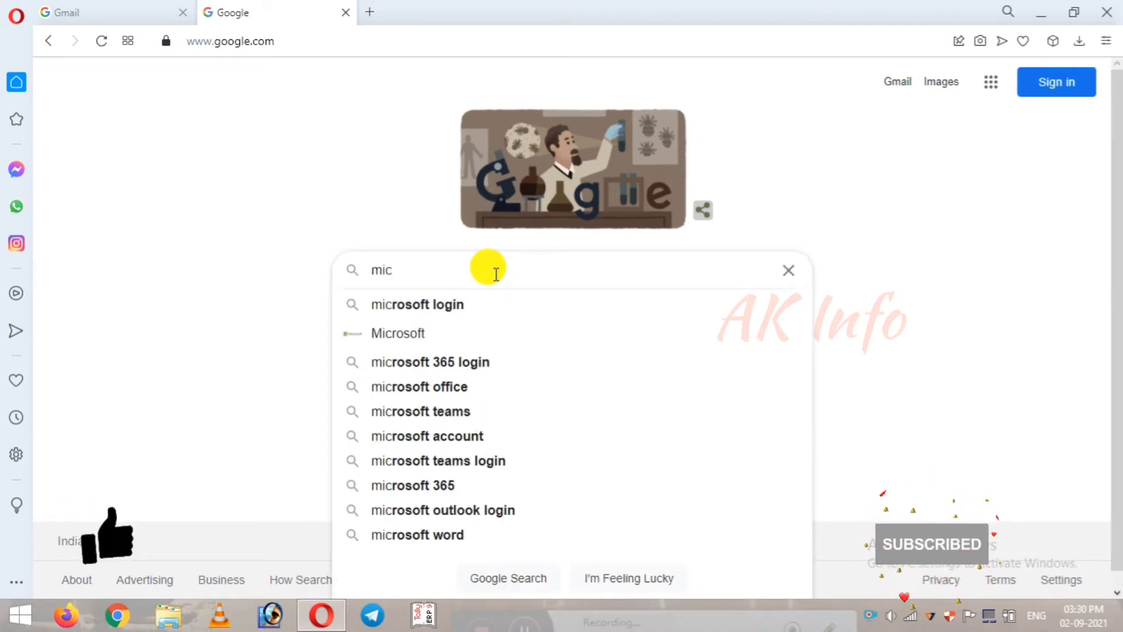
left_click(476, 307)
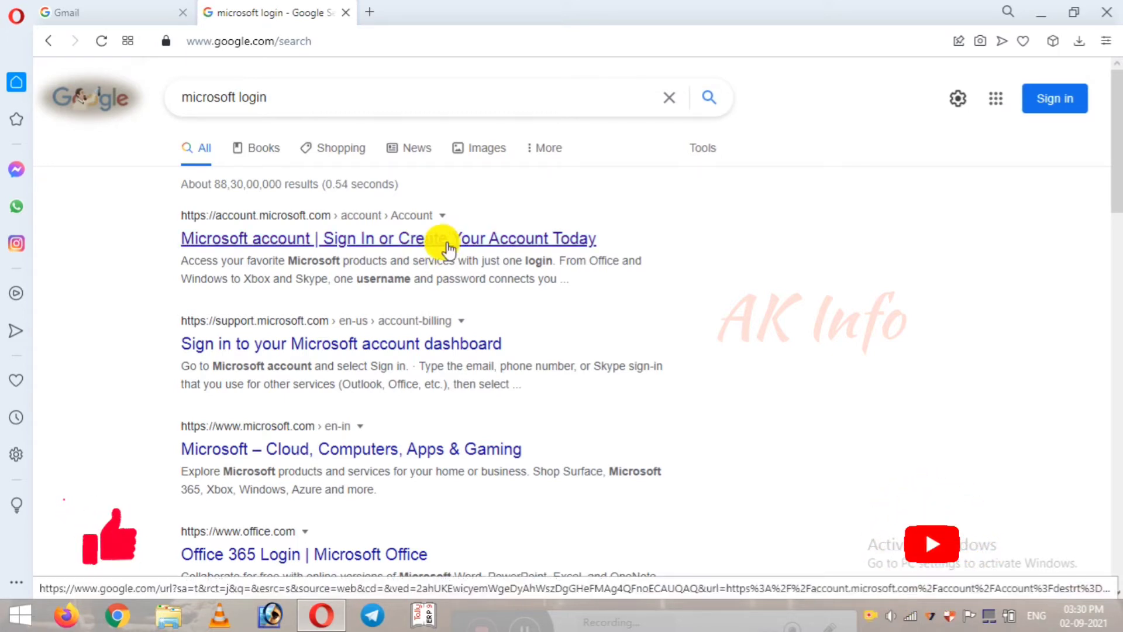
Step: Open the 'Microsoft account | Sign In' result and sign in to the Microsoft account
left_click(448, 248)
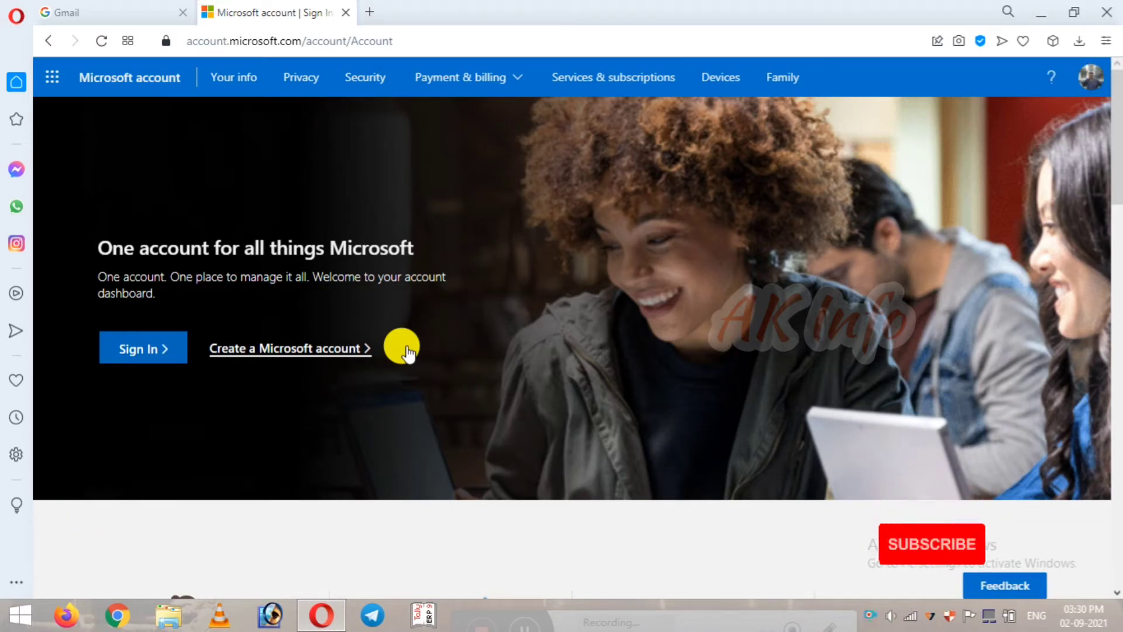
left_click(144, 358)
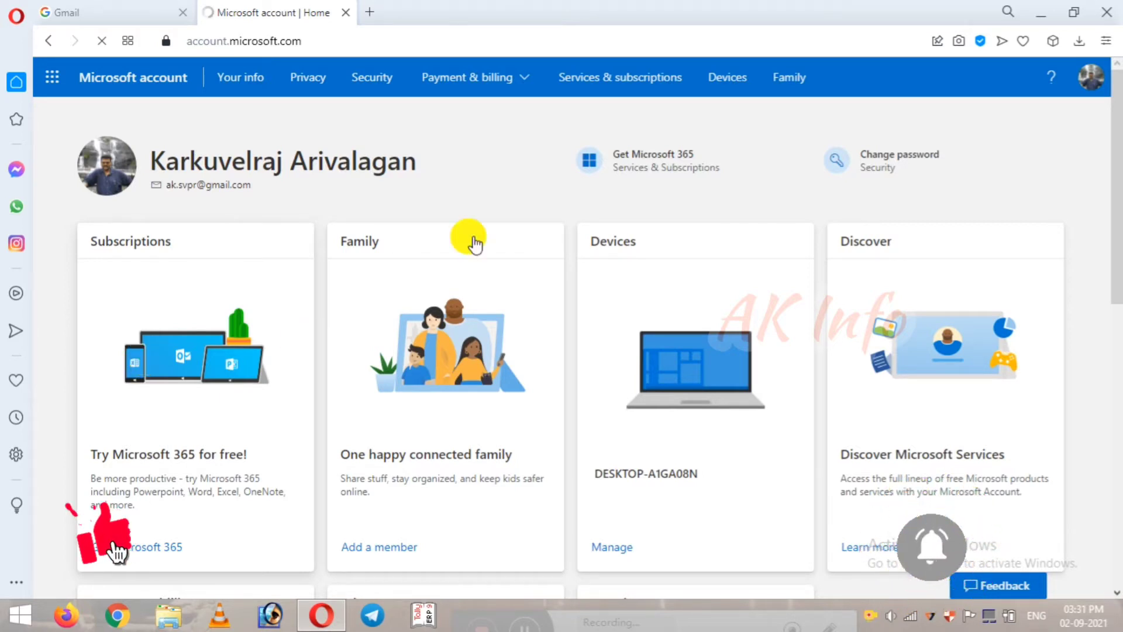
Step: Launch Microsoft Forms from the All apps list in the Microsoft 365 app launcher
left_click(59, 82)
left_click(88, 420)
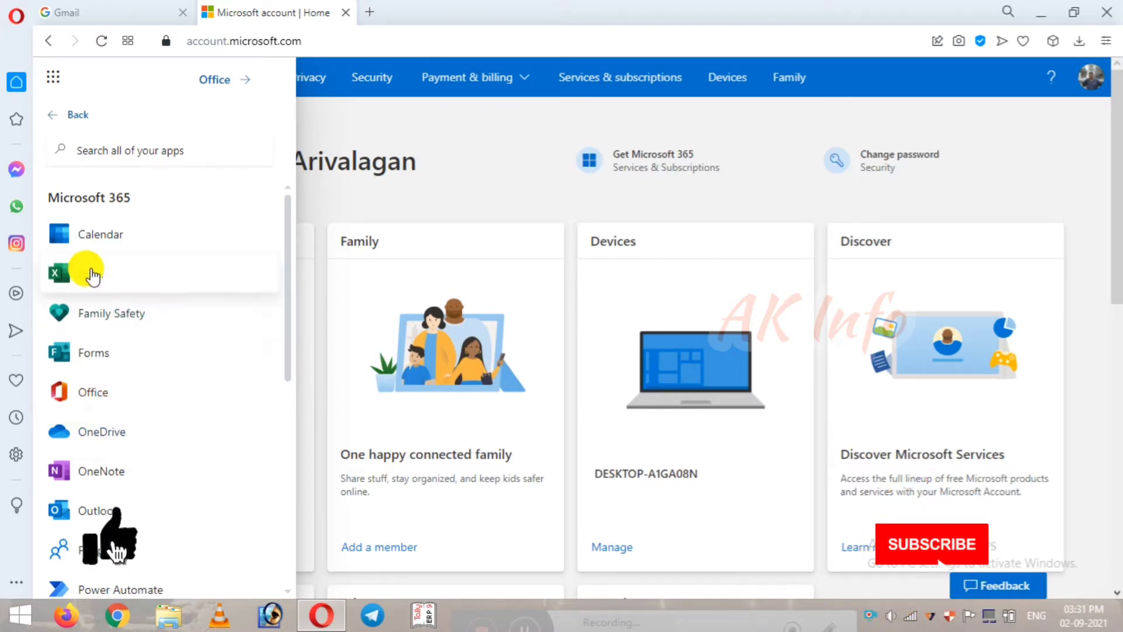
scroll(133, 444, "down", 3)
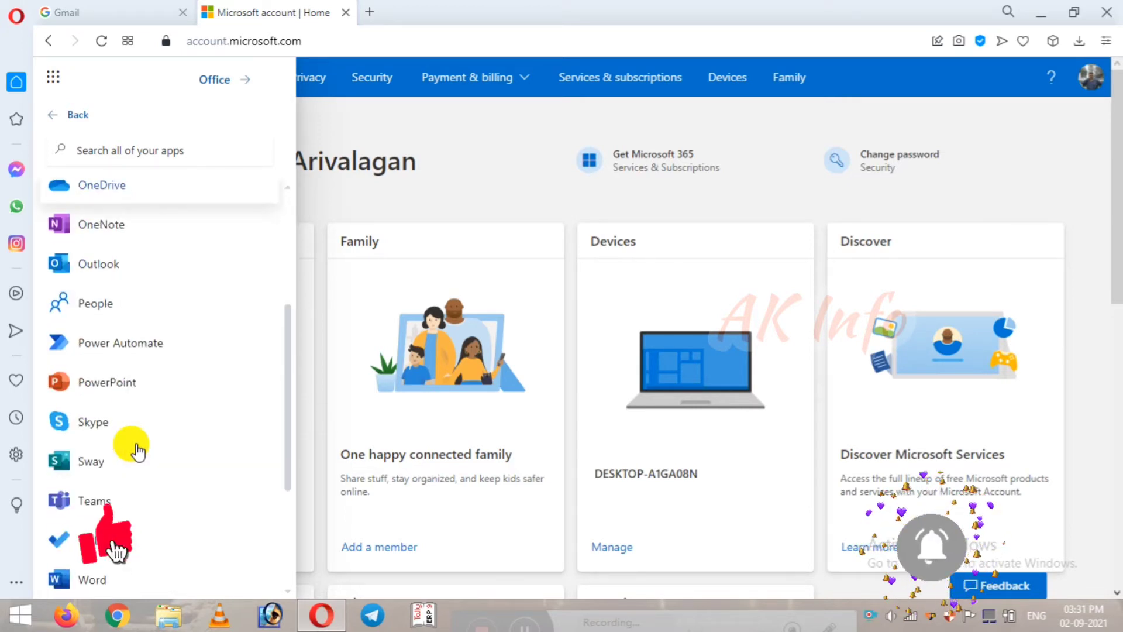
scroll(137, 448, "up", 2)
scroll(136, 448, "down", 1)
scroll(138, 450, "down", 3)
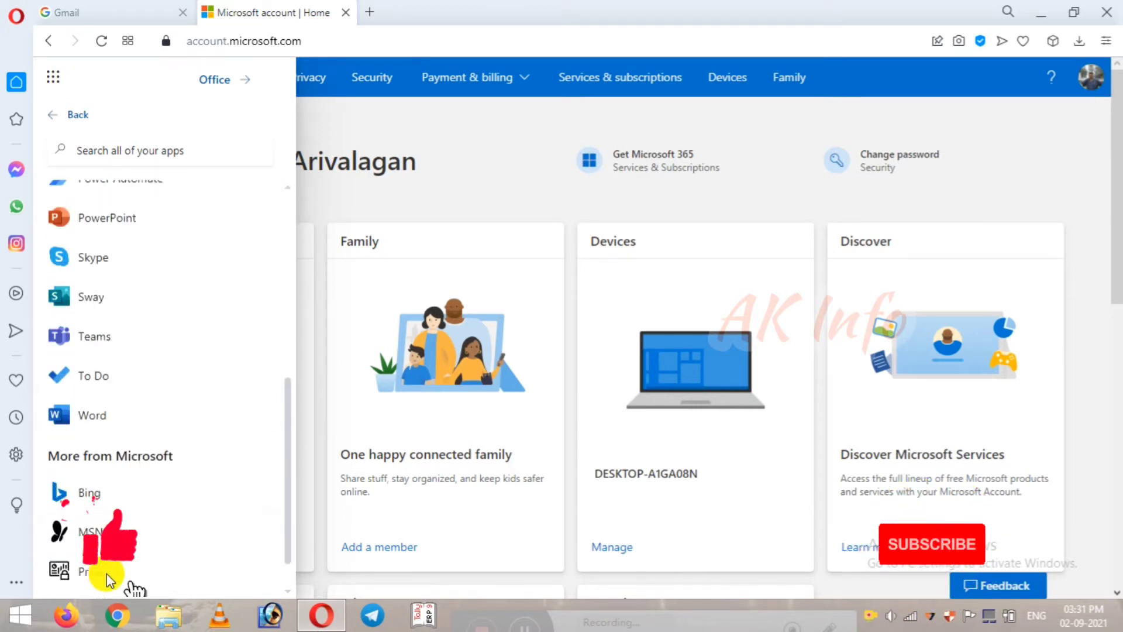
scroll(82, 420, "up", 5)
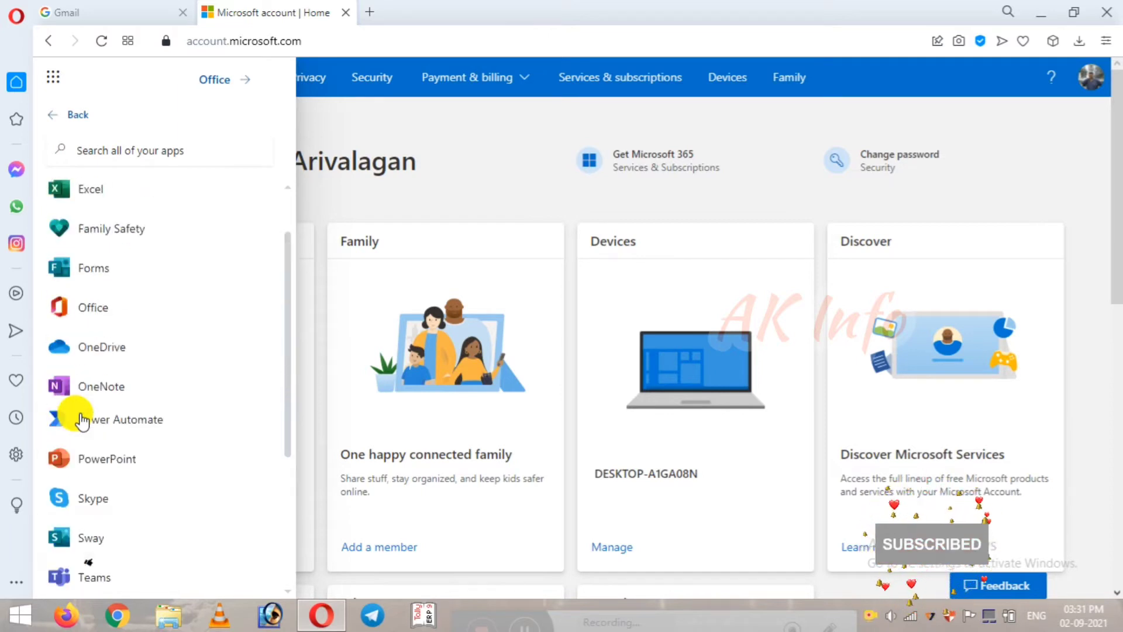
left_click(103, 354)
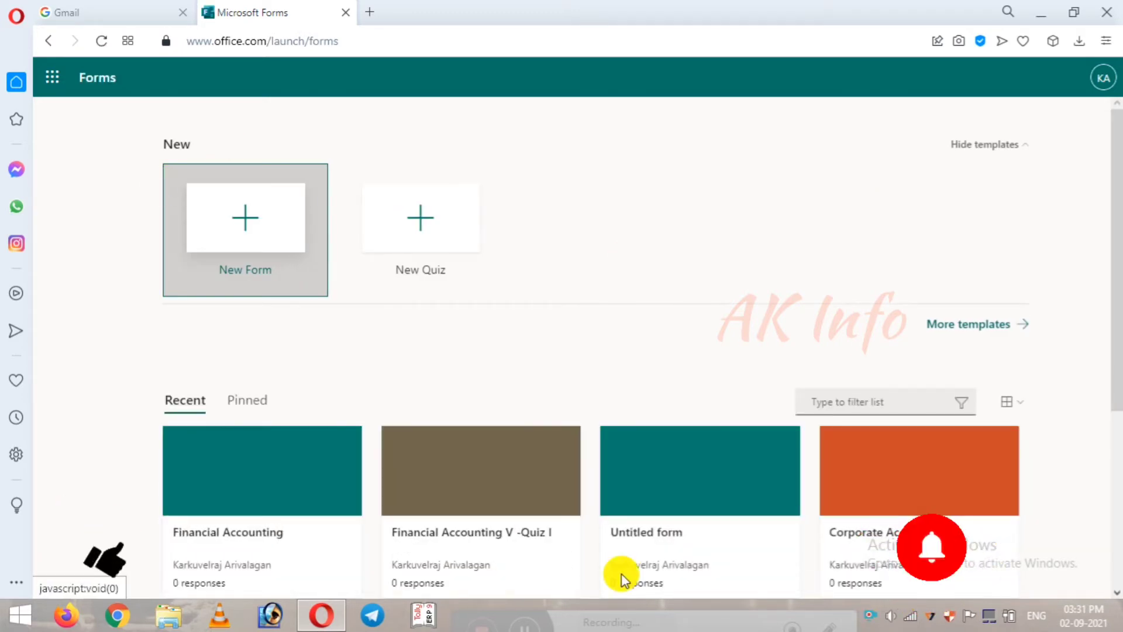
Step: Create a new blank form from the New Form tile on the Forms home page
scroll(833, 359, "down", 3)
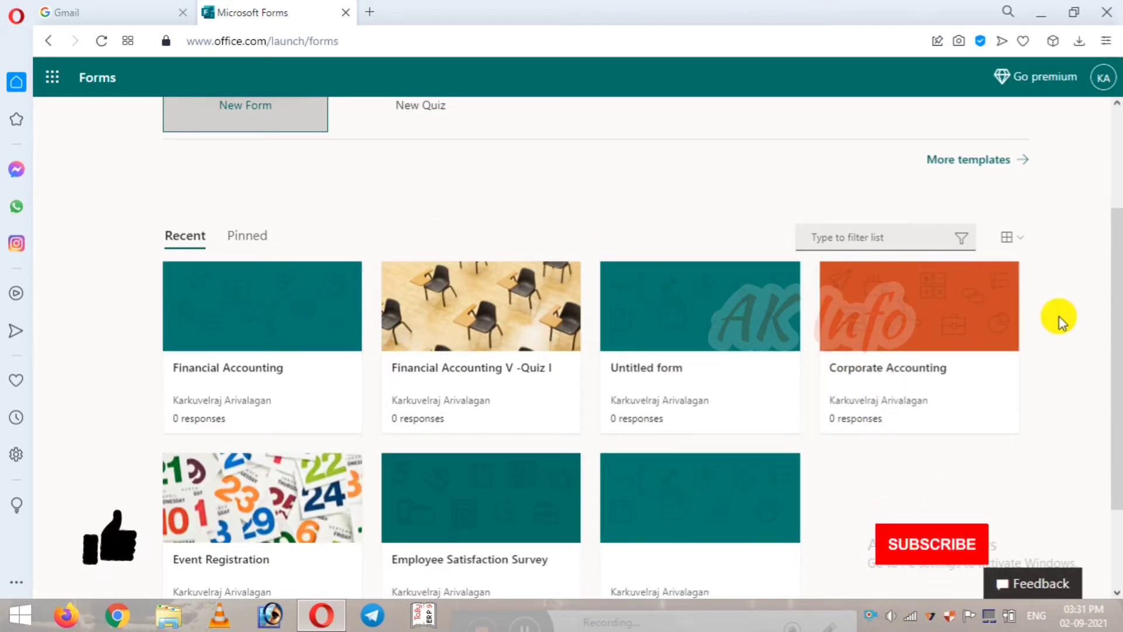
scroll(1040, 350, "up", 2)
scroll(1003, 393, "up", 1)
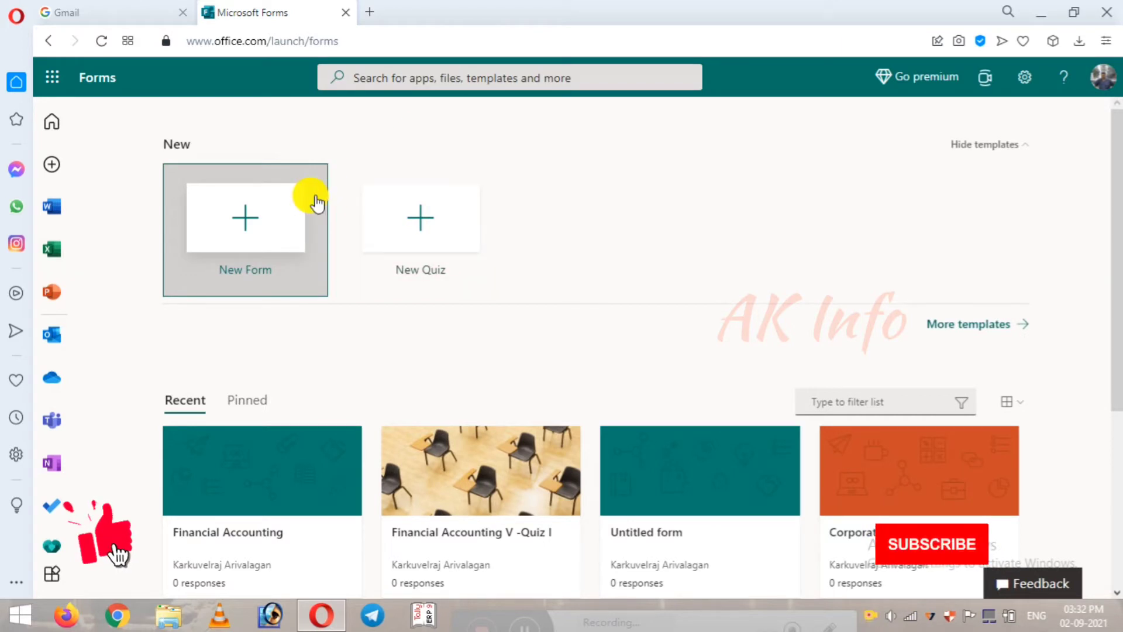
left_click(289, 237)
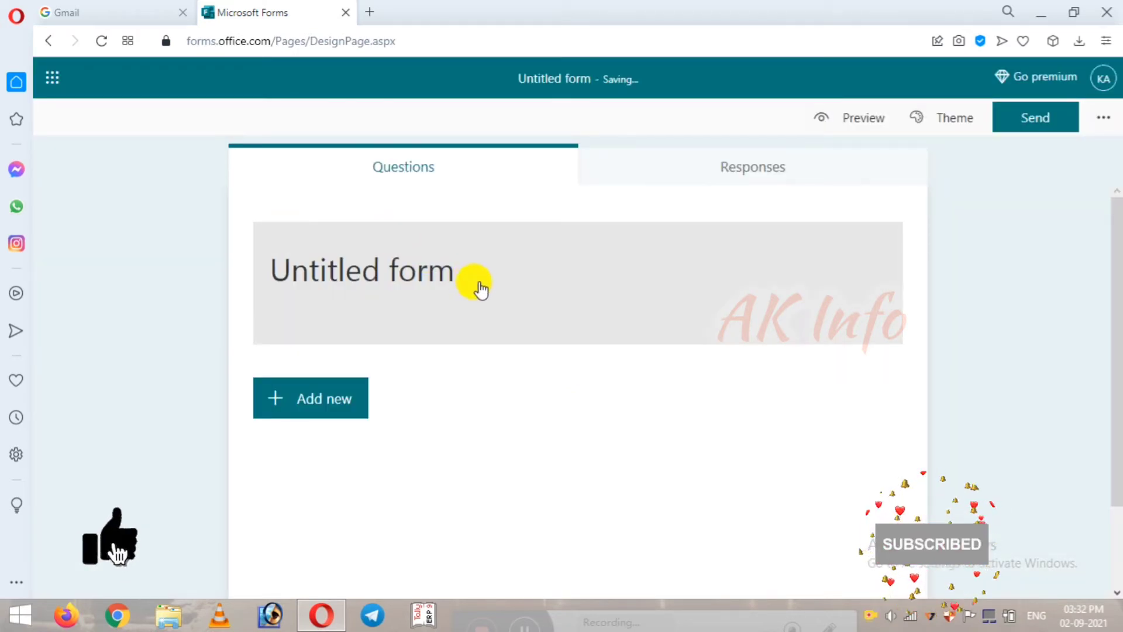
Step: Title the form 'Registration Form' and add a first text question, dropping the Email address suggestion
left_click(377, 269)
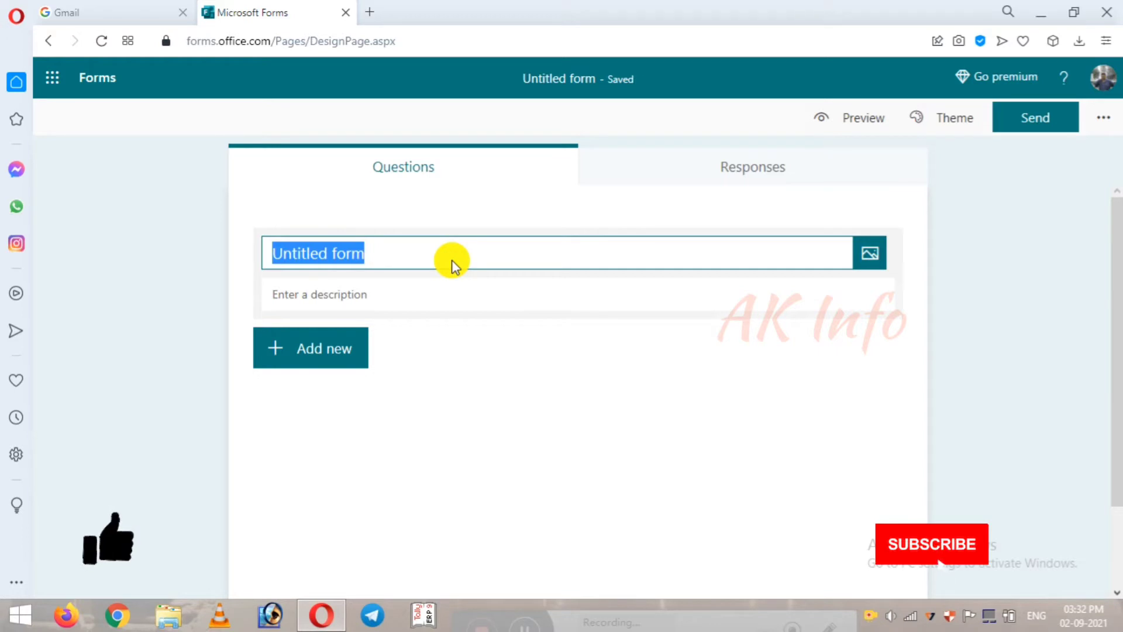
type("Registrat")
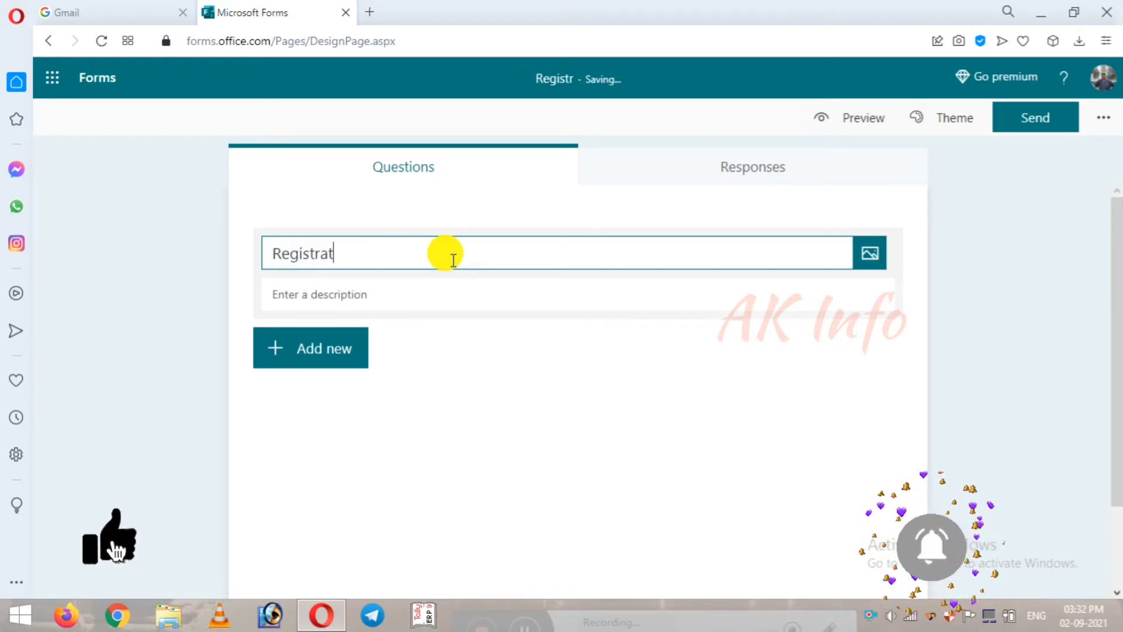
type("ion  ")
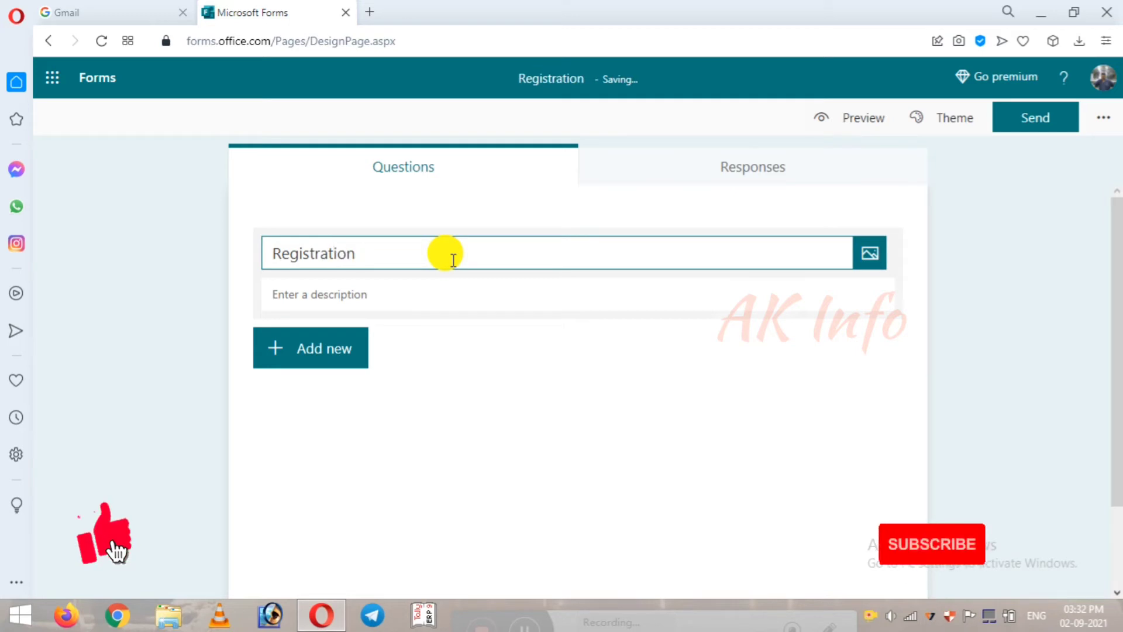
type("Form")
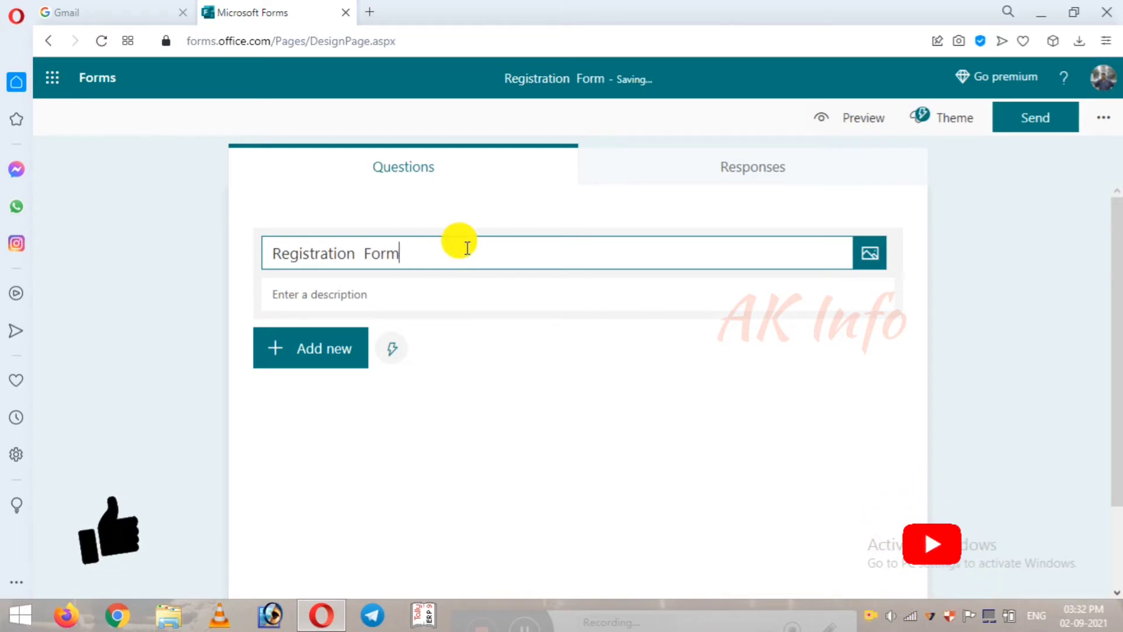
left_click(287, 351)
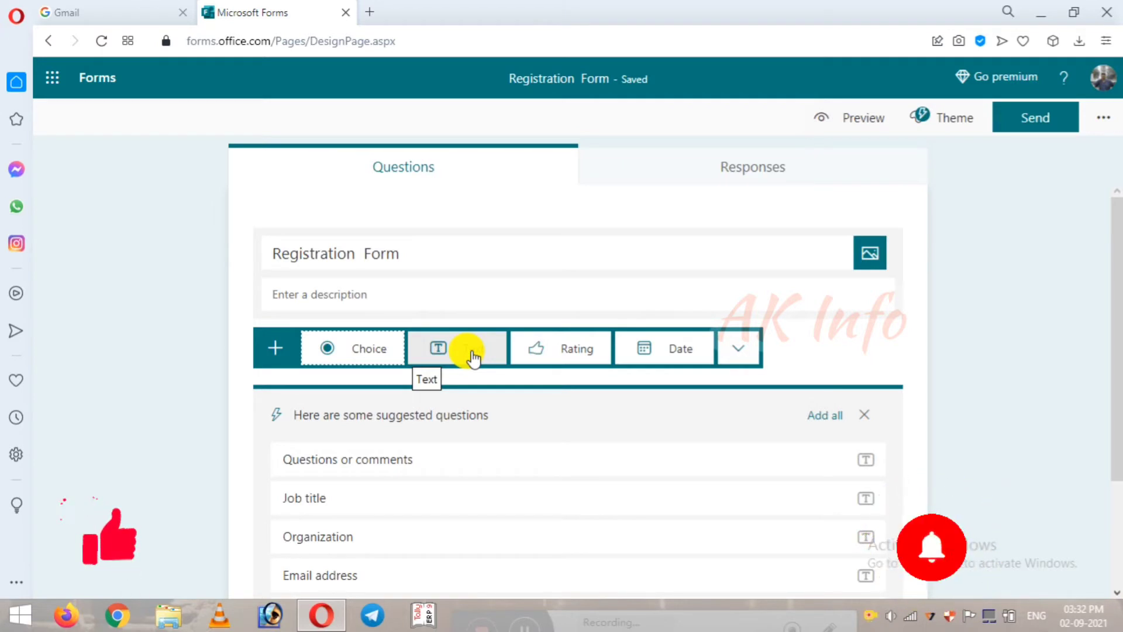
left_click(364, 574)
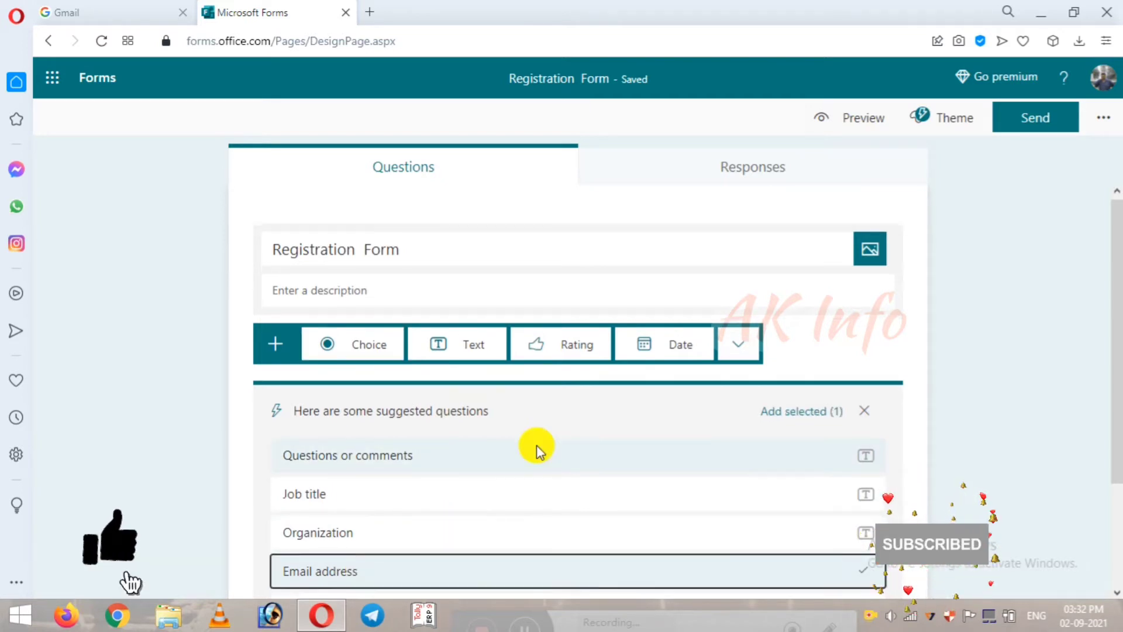
scroll(534, 446, "down", 3)
left_click(861, 424)
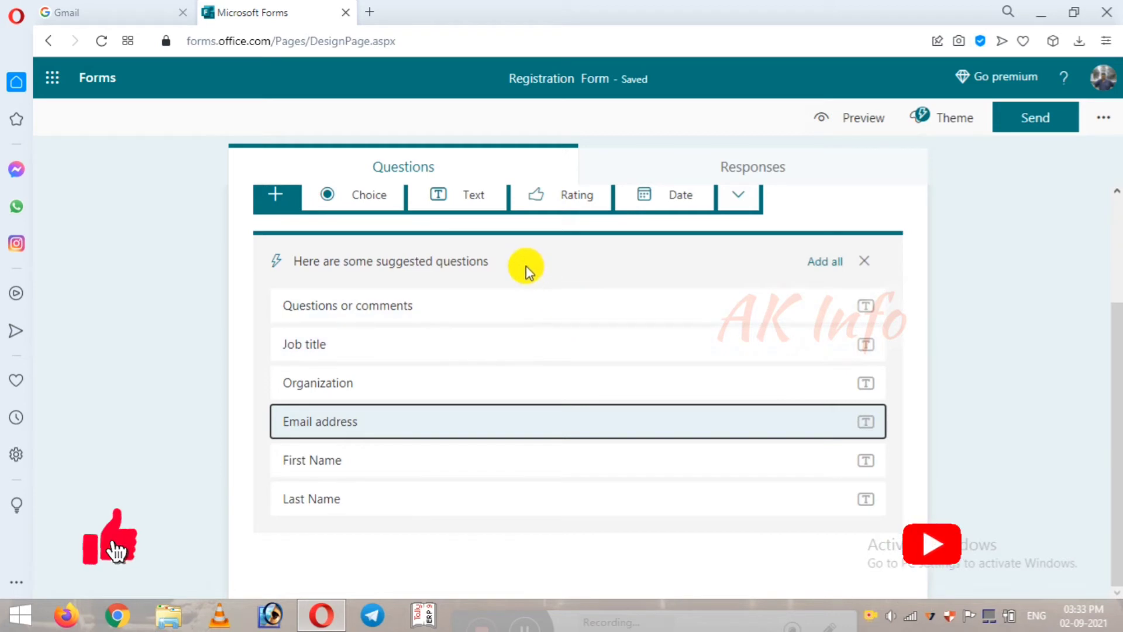
left_click(451, 194)
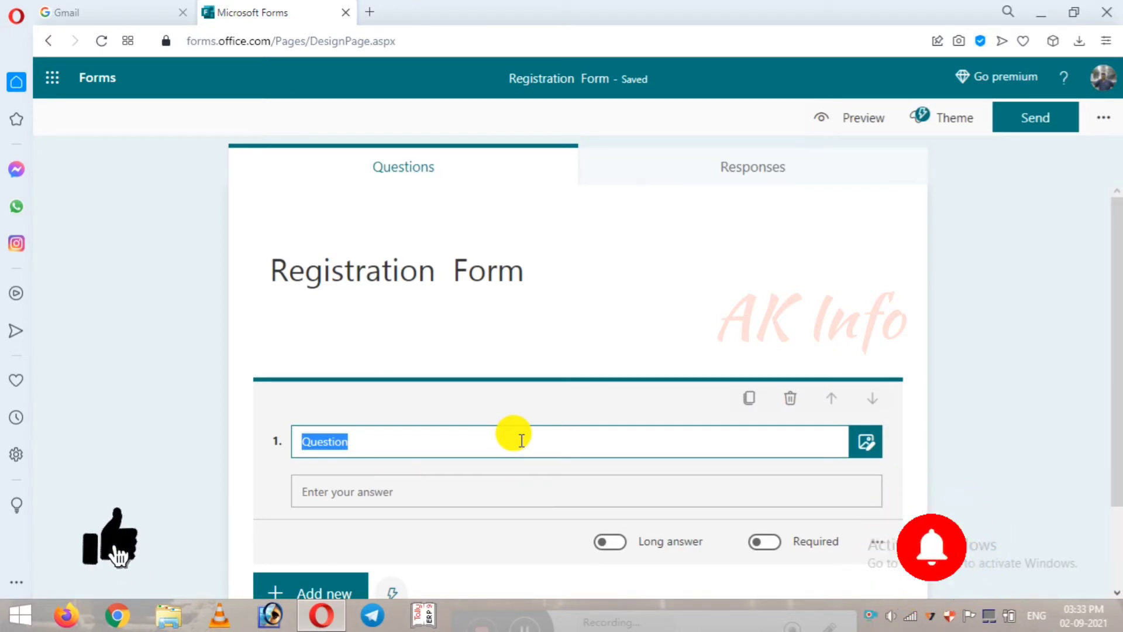
Step: Title question 1 'Name' and mark it required
type("Name")
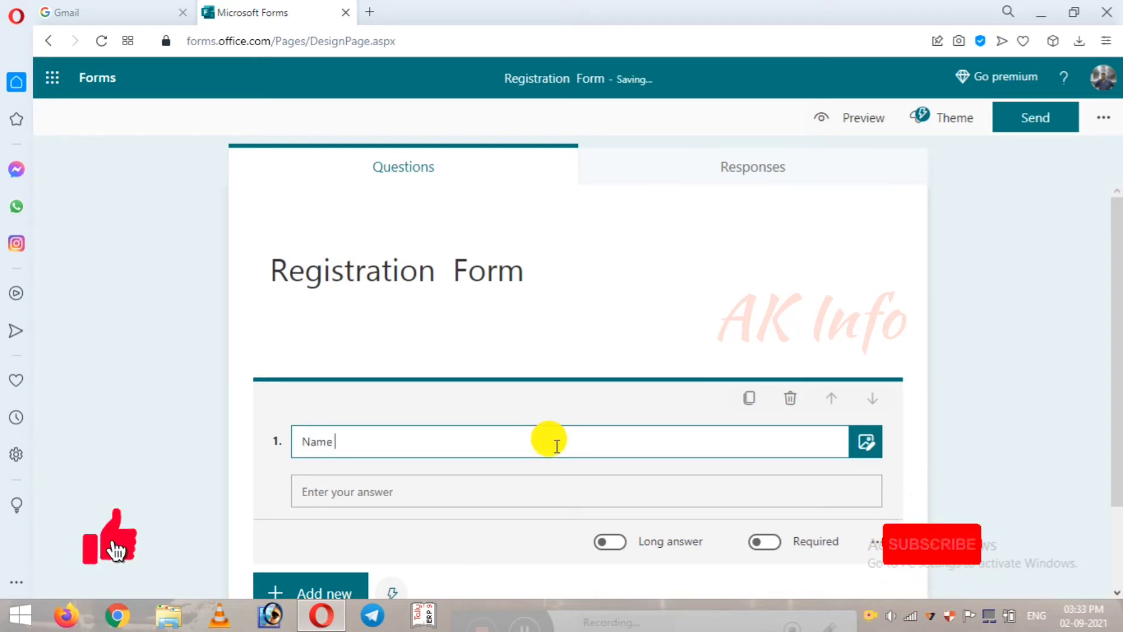
scroll(532, 440, "down", 2)
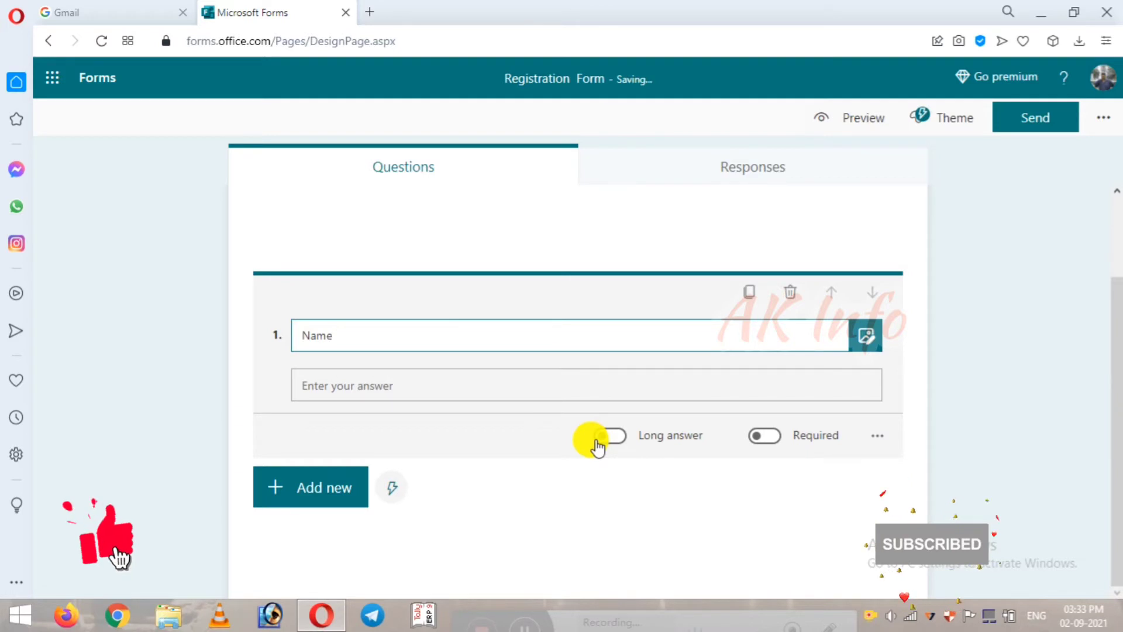
scroll(597, 447, "up", 2)
scroll(664, 446, "down", 2)
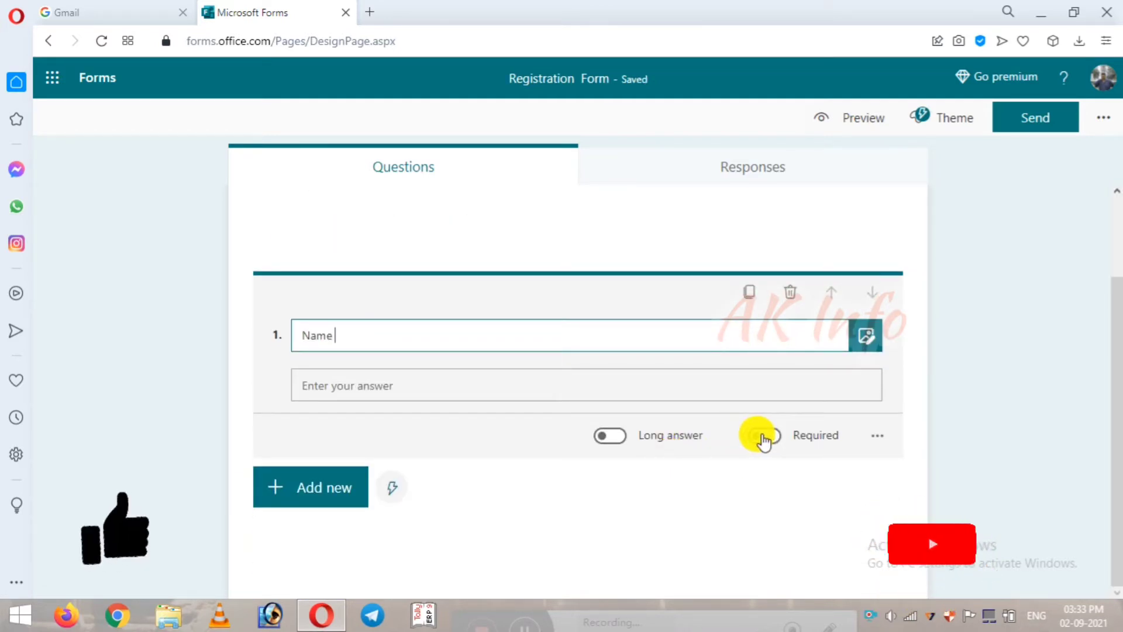
left_click(777, 436)
scroll(752, 436, "up", 2)
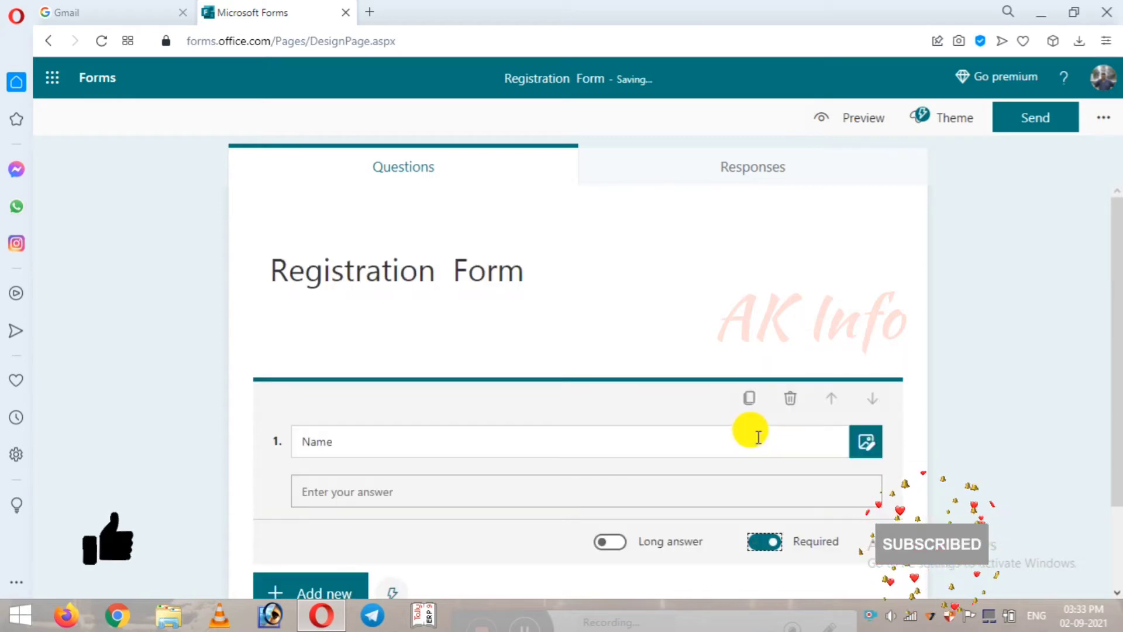
scroll(759, 442, "down", 2)
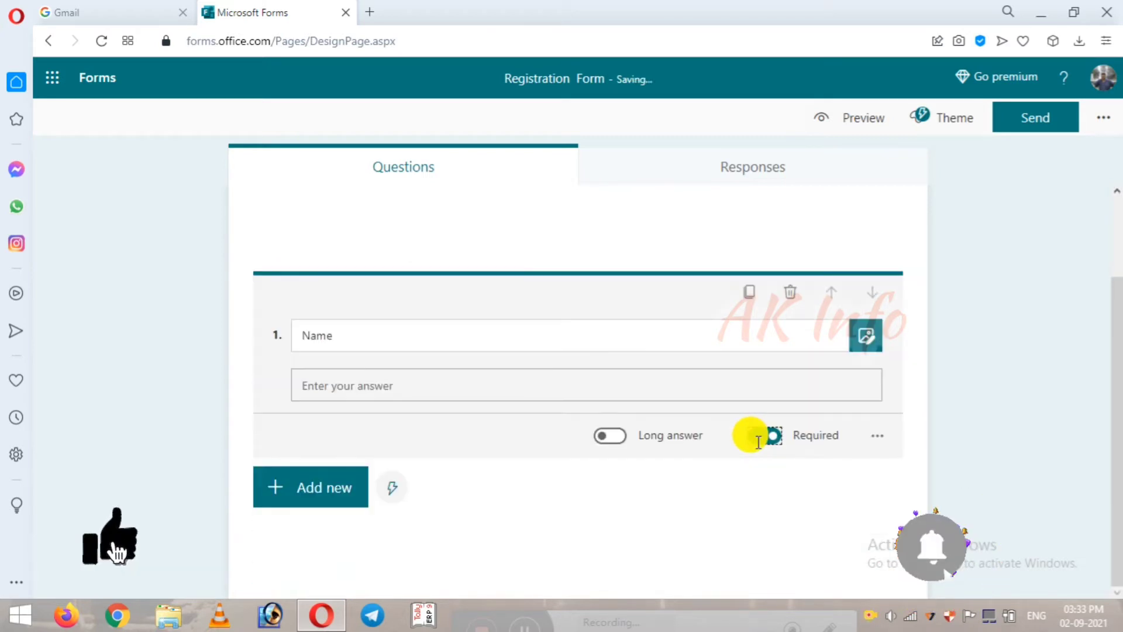
scroll(759, 441, "up", 2)
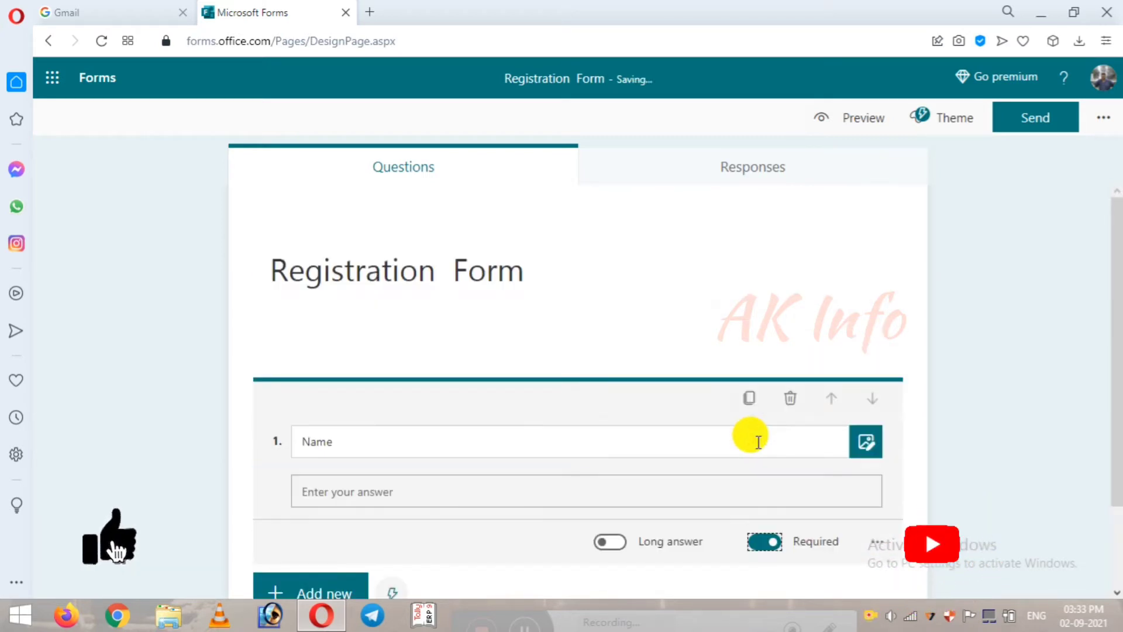
scroll(735, 423, "down", 2)
scroll(526, 485, "up", 2)
scroll(360, 525, "down", 1)
scroll(359, 525, "down", 1)
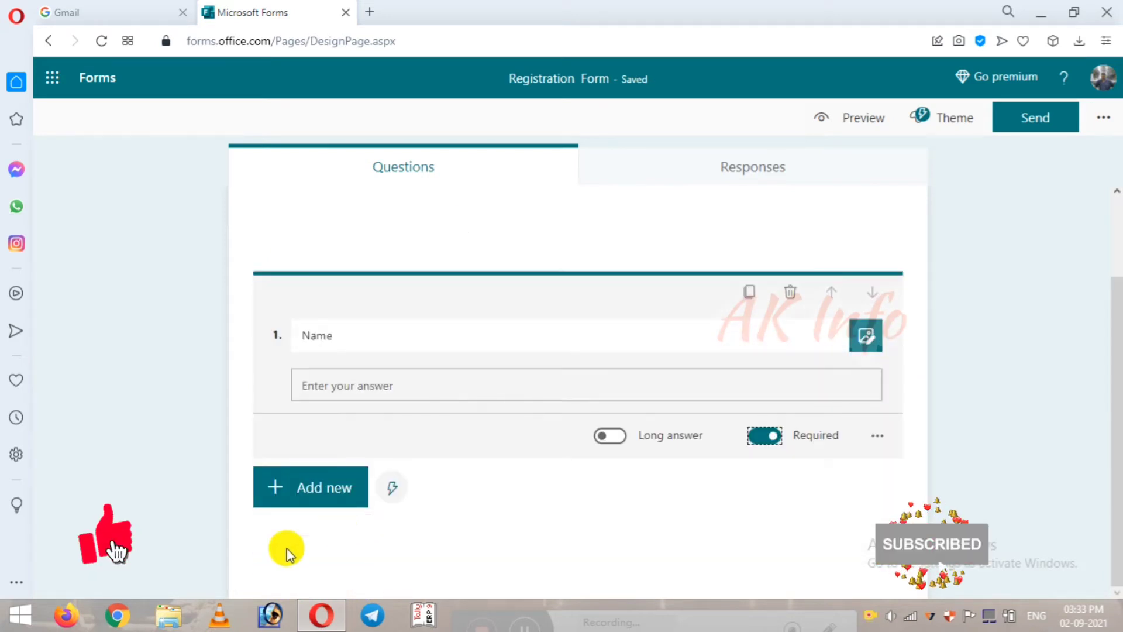
Step: Duplicate it into question 2 'Designation' and question 3 'College Name / Institution Name'
left_click(748, 292)
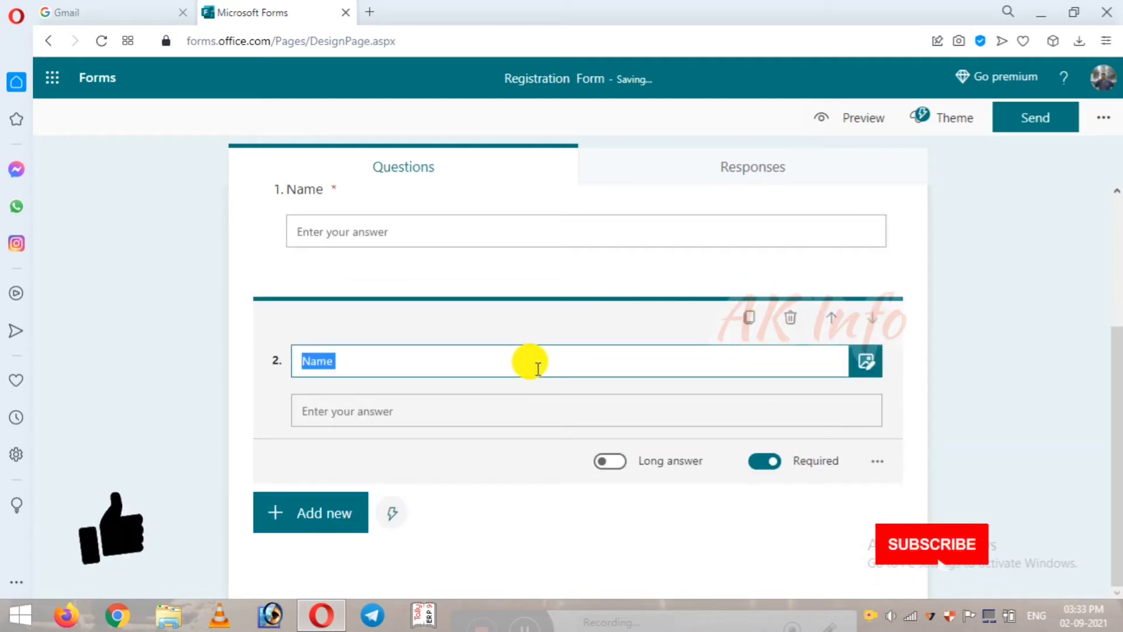
type("Desi")
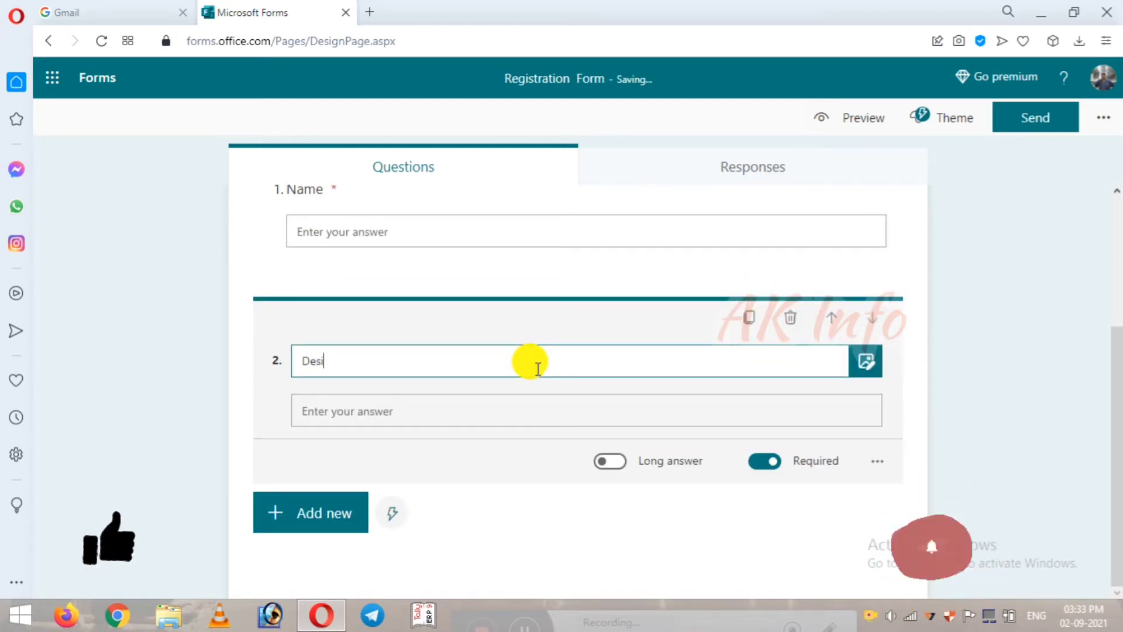
type("gnation")
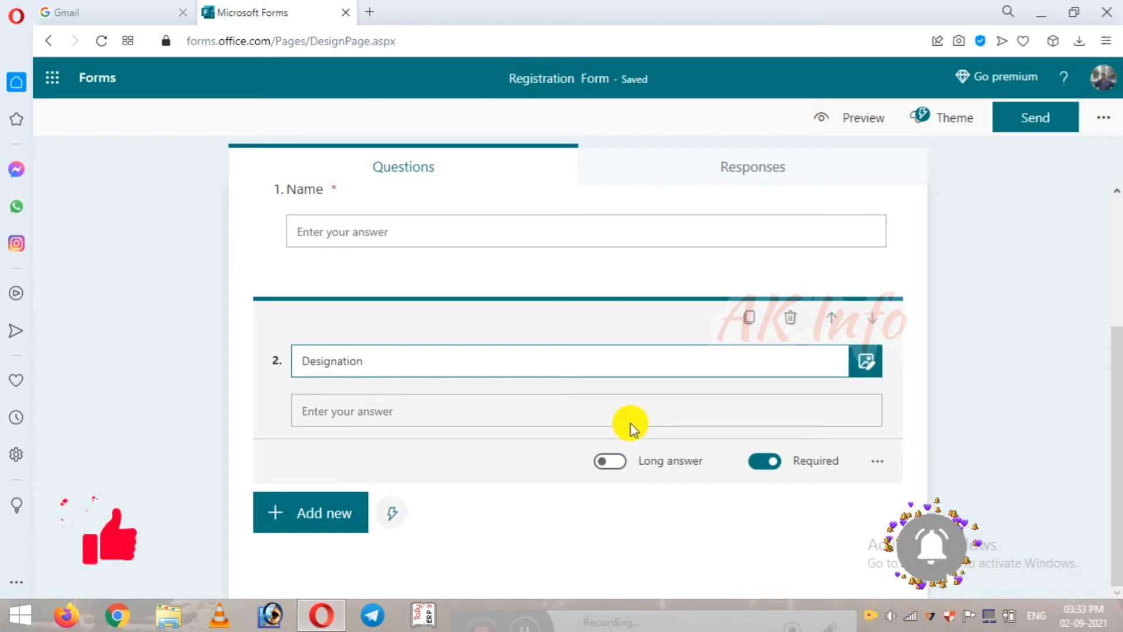
left_click(755, 320)
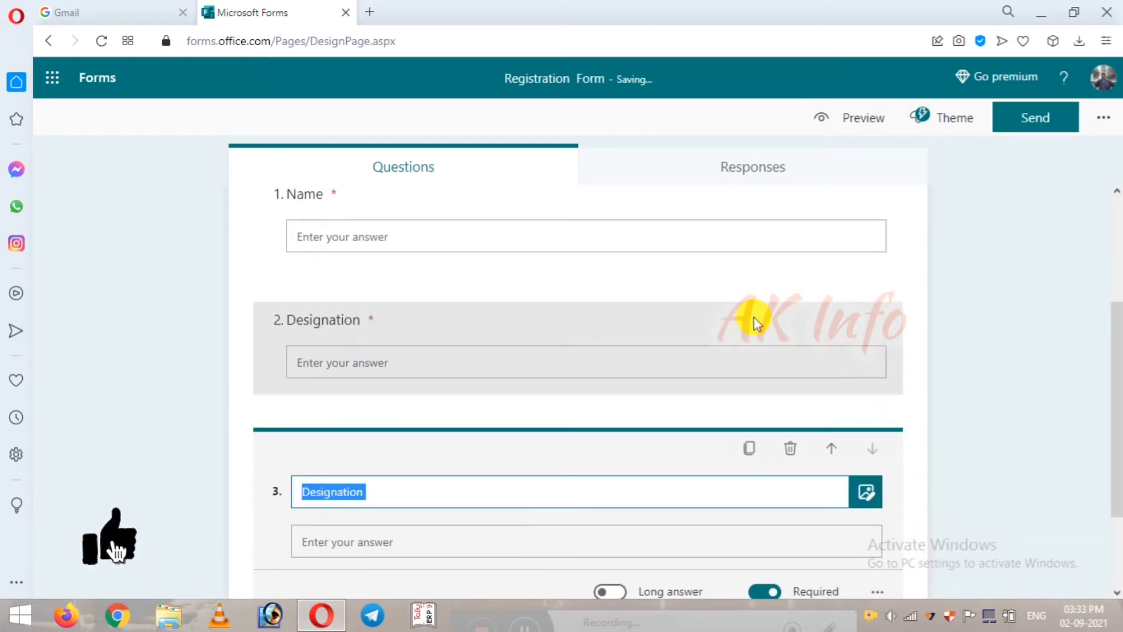
type("College ")
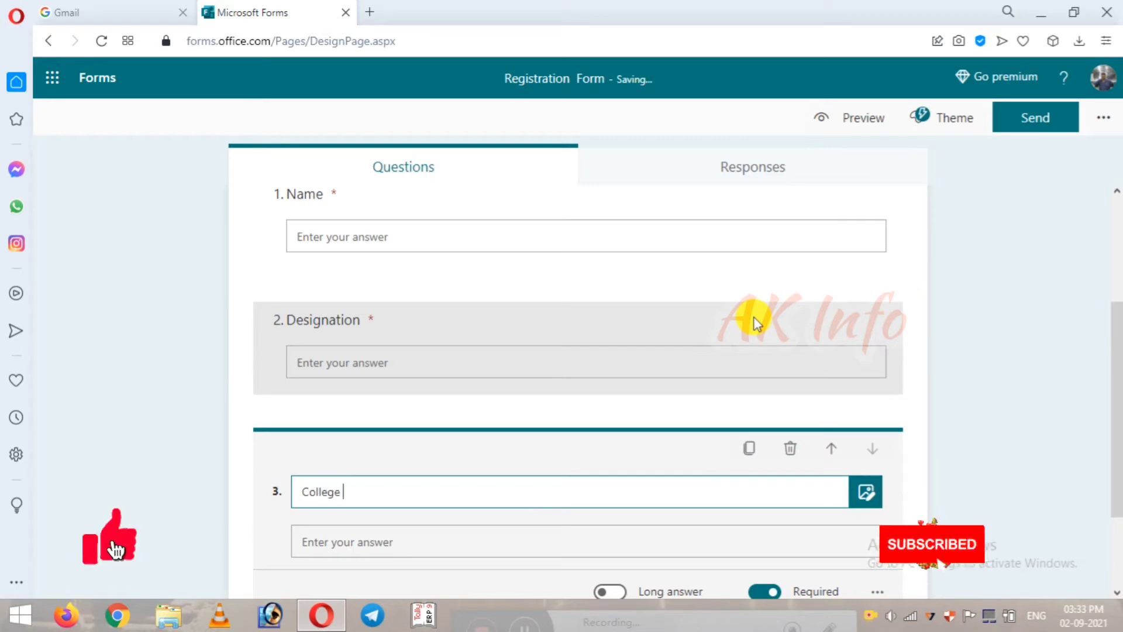
type("Name ")
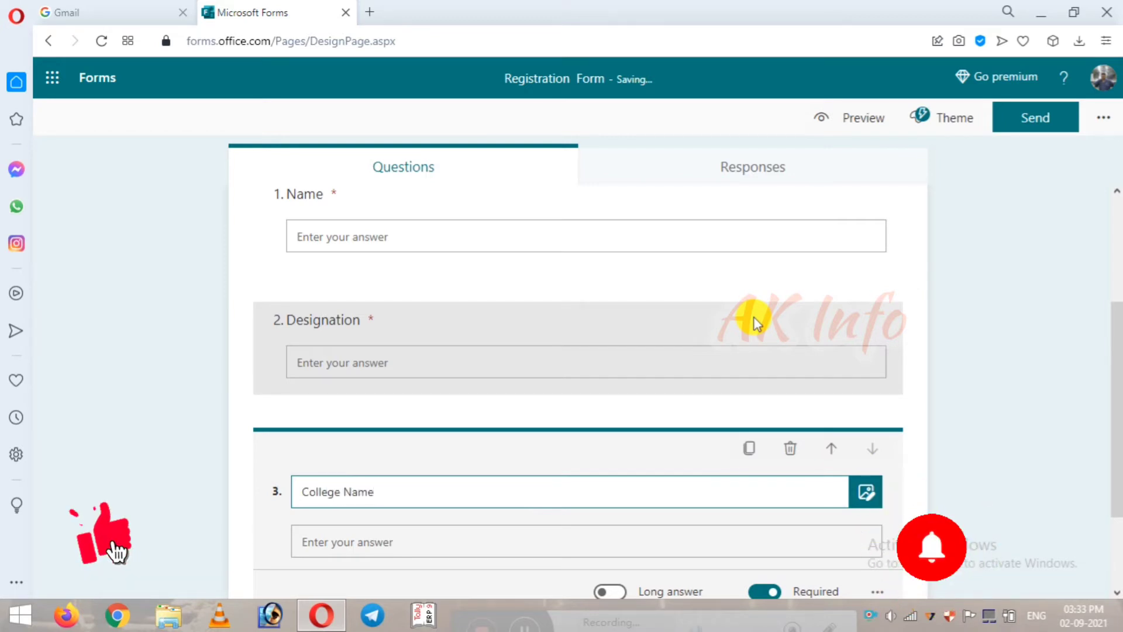
type("/")
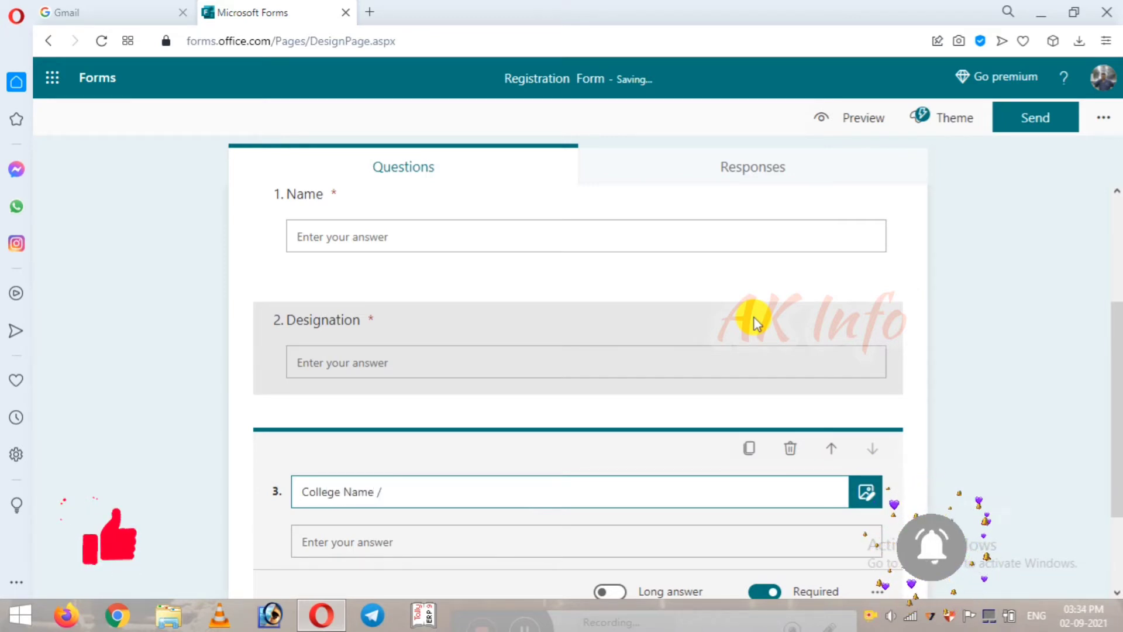
type(" In")
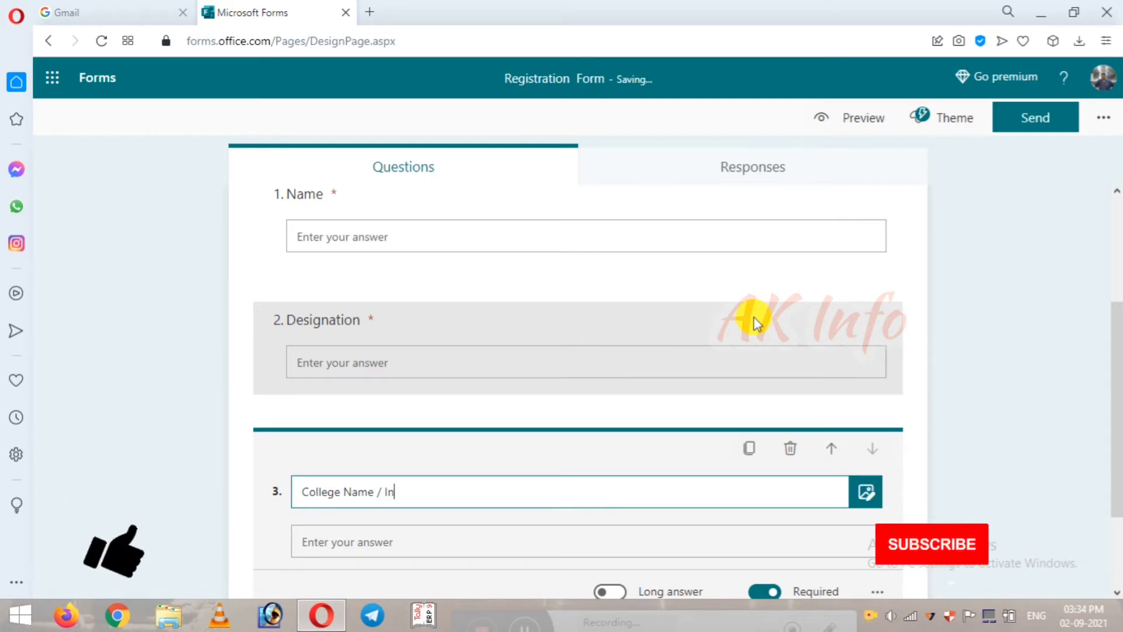
type("stitu")
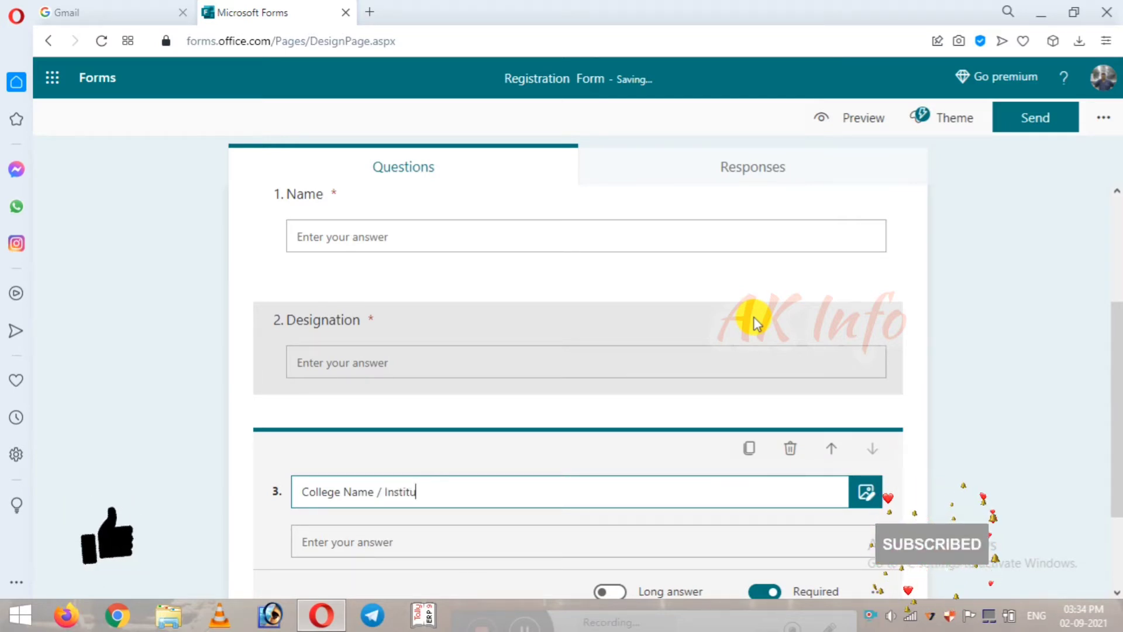
type("tion Name")
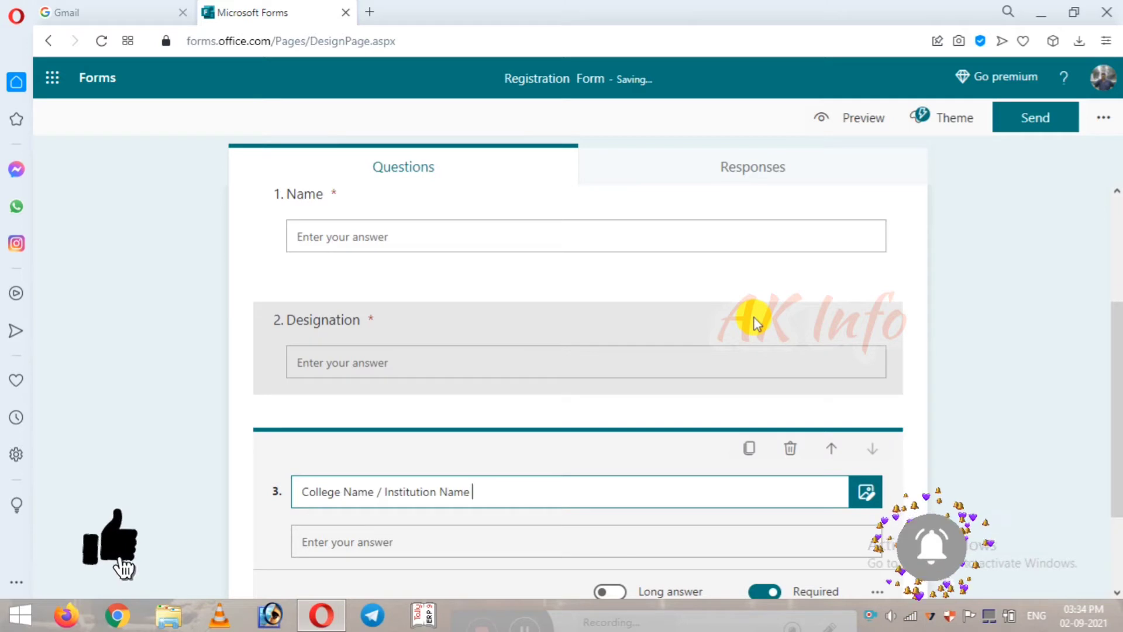
Step: Add a new blank text question 4 below them
scroll(614, 404, "down", 2)
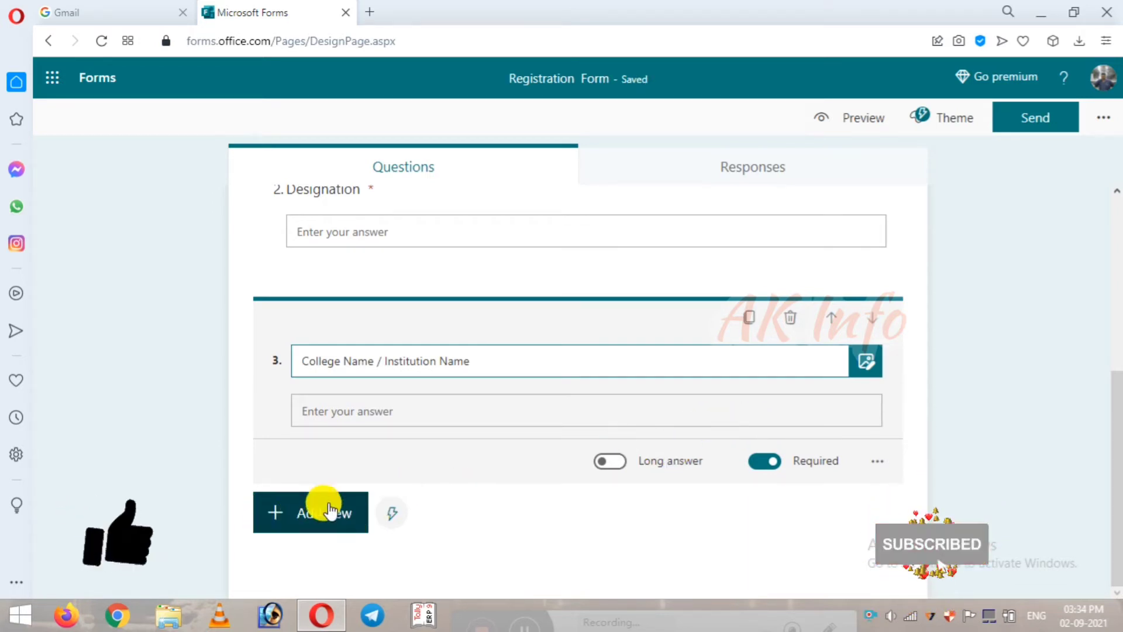
left_click(273, 513)
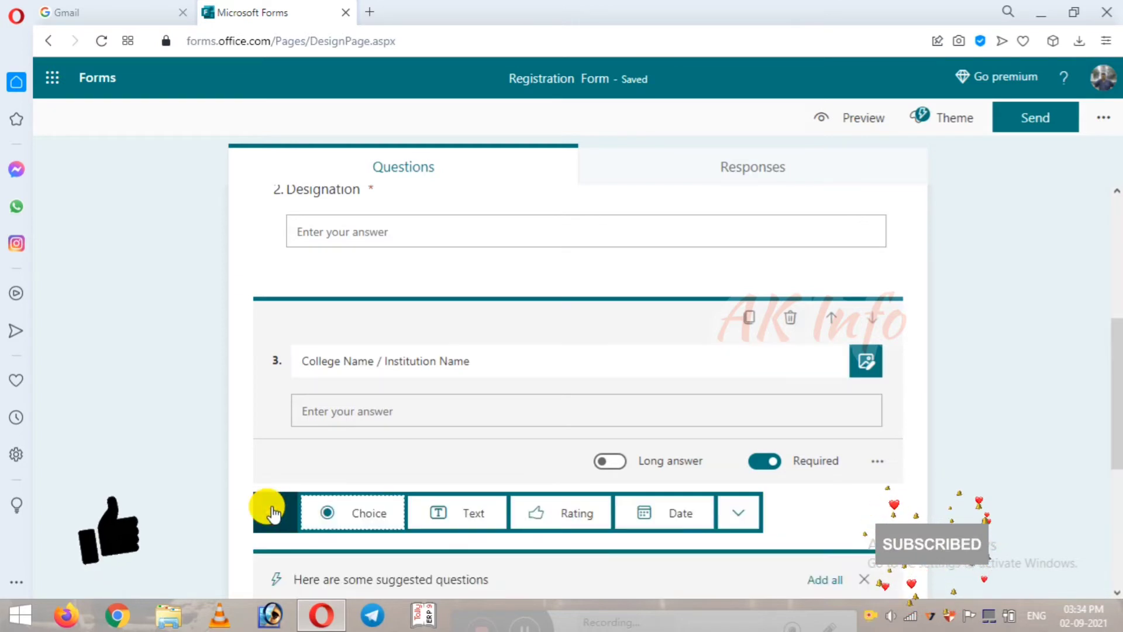
left_click(482, 513)
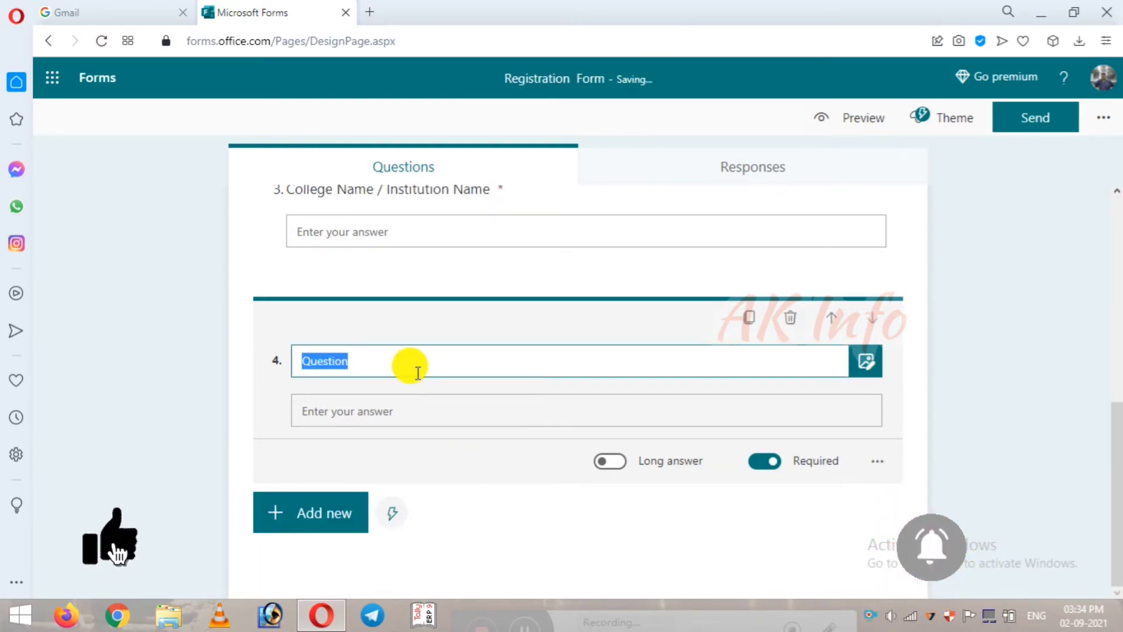
Step: Title question 4 'Contact Number' and delete the accidental duplicate question 5
type("Con")
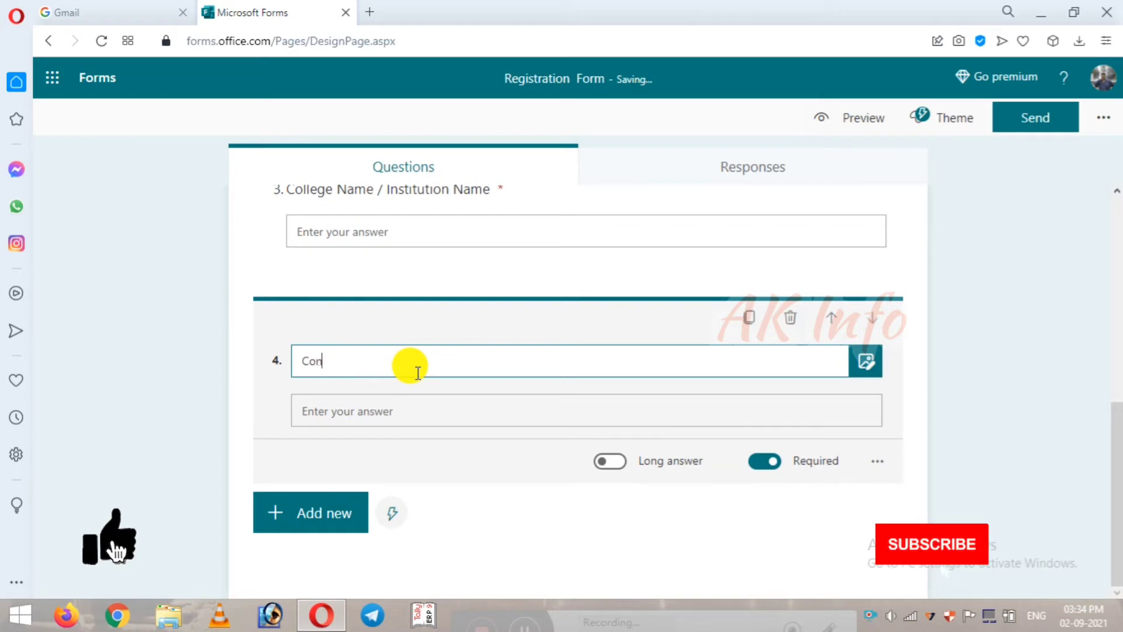
type("tact Nam")
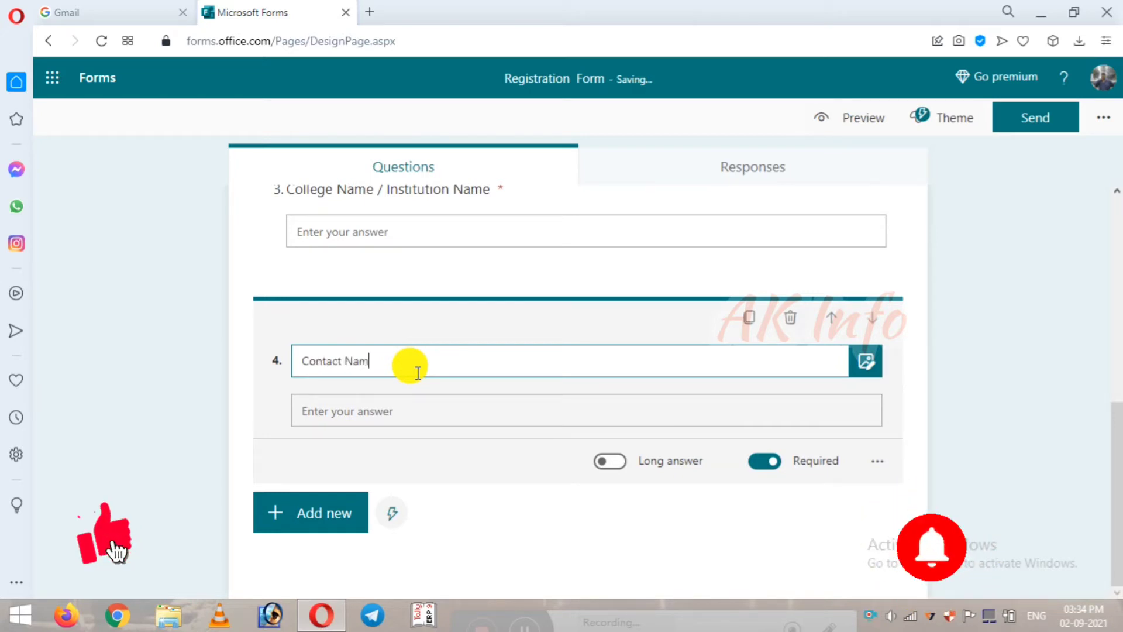
key("BackSpace")
type("umber")
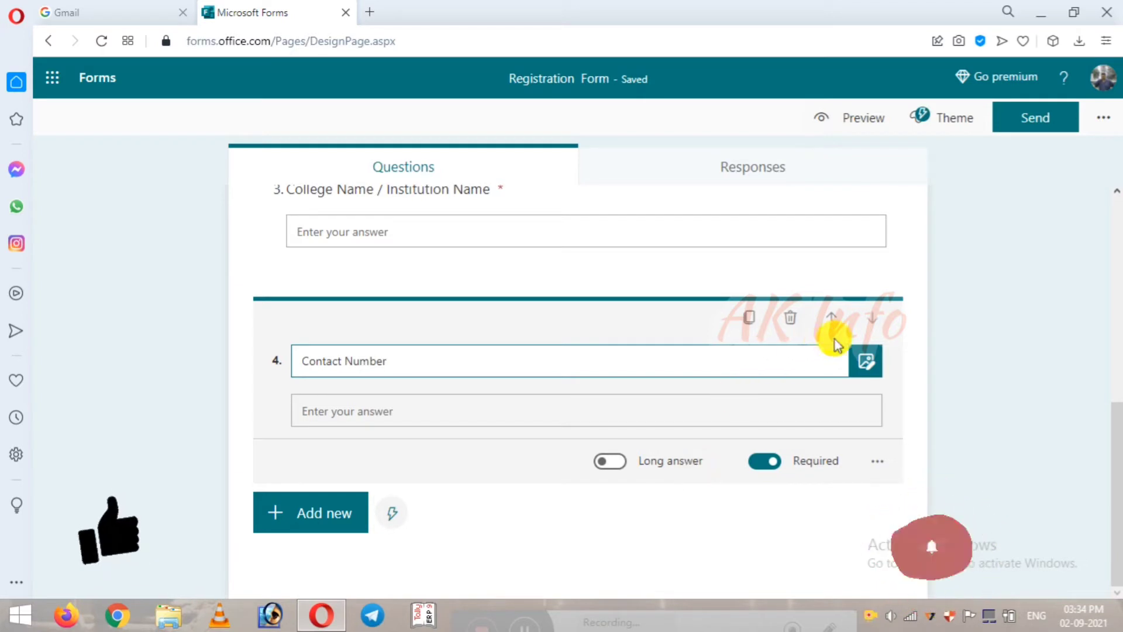
left_click(751, 319)
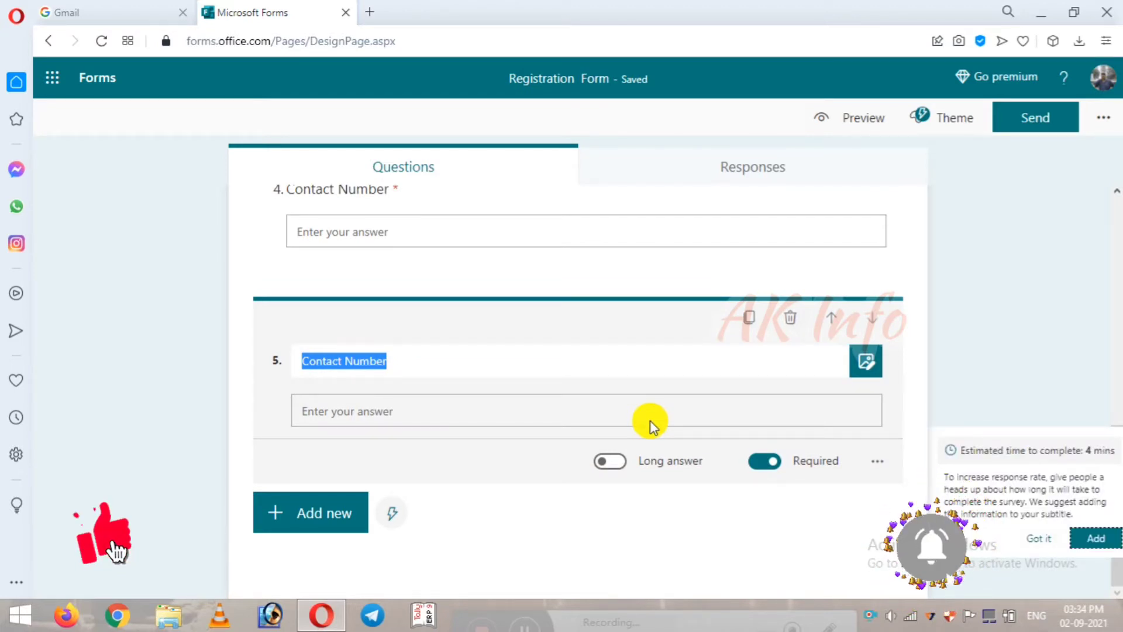
left_click(401, 358)
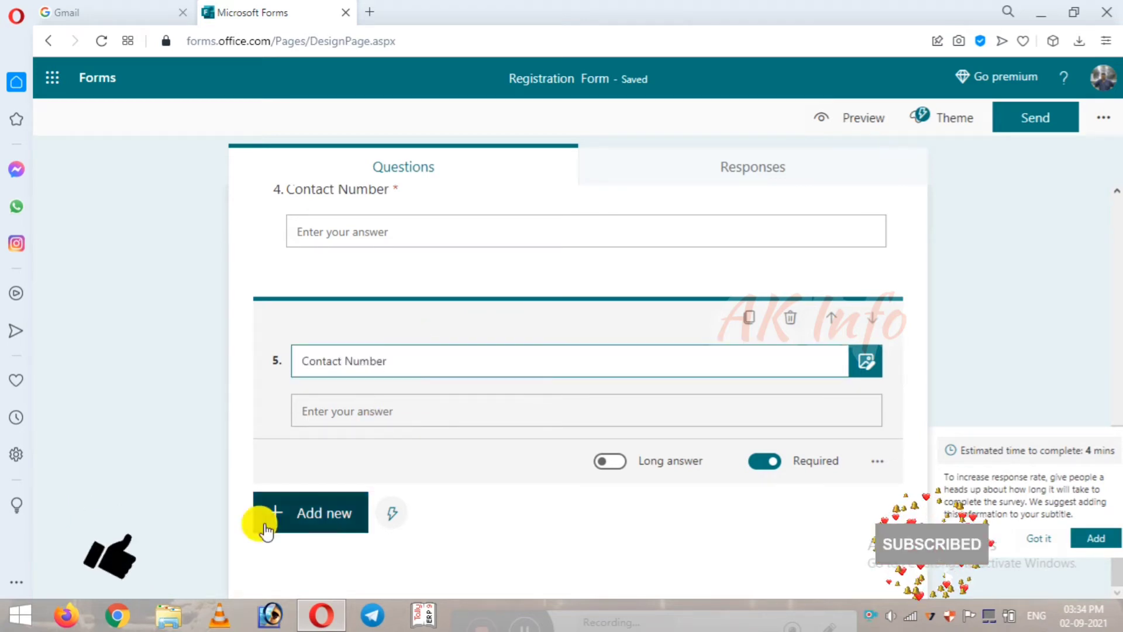
left_click(790, 317)
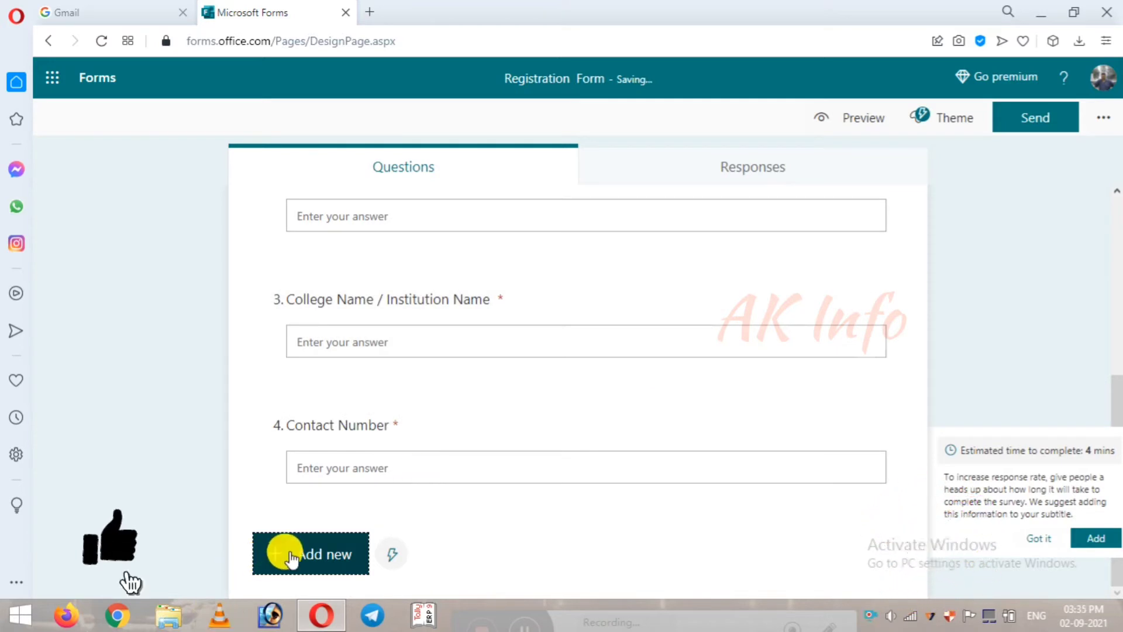
Step: Add a choice question 5 titled 'Gender'
left_click(283, 552)
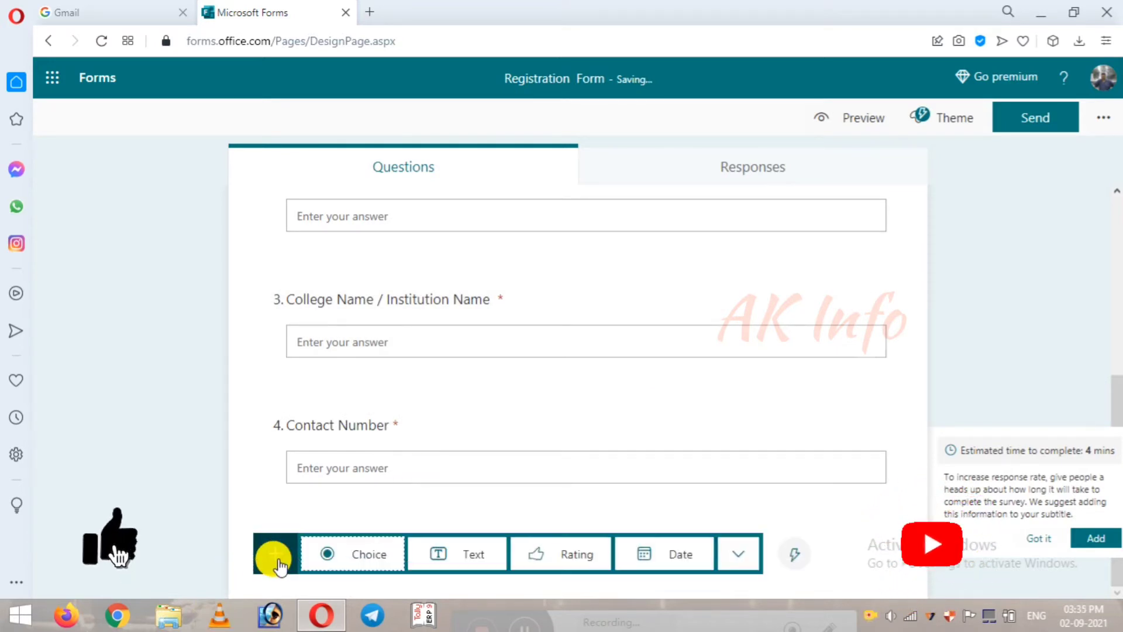
left_click(333, 563)
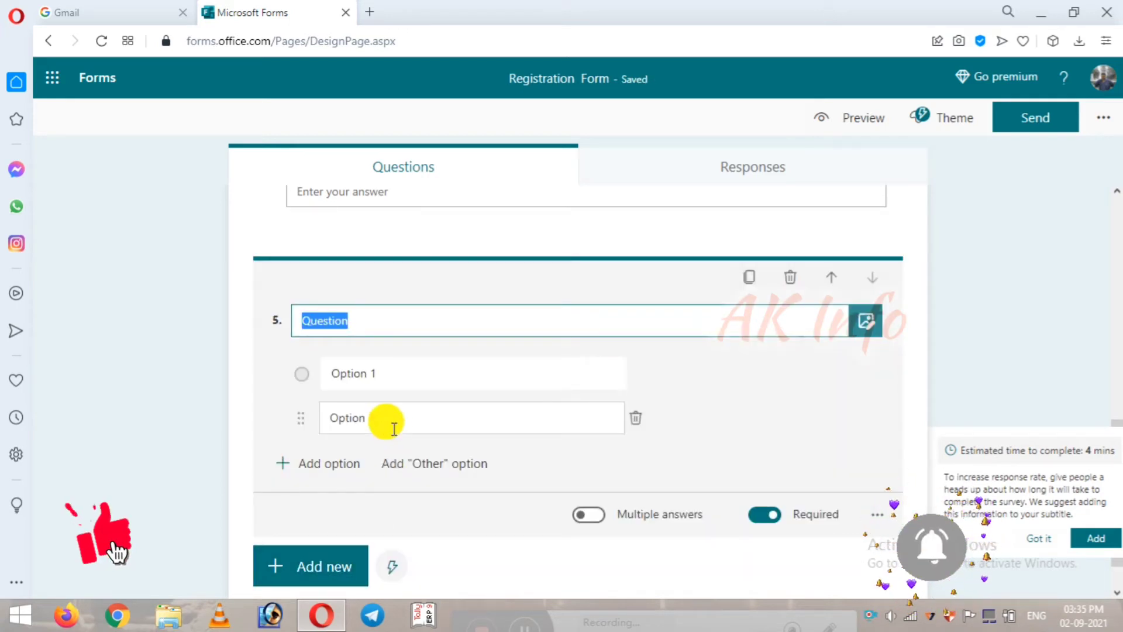
type("Ge")
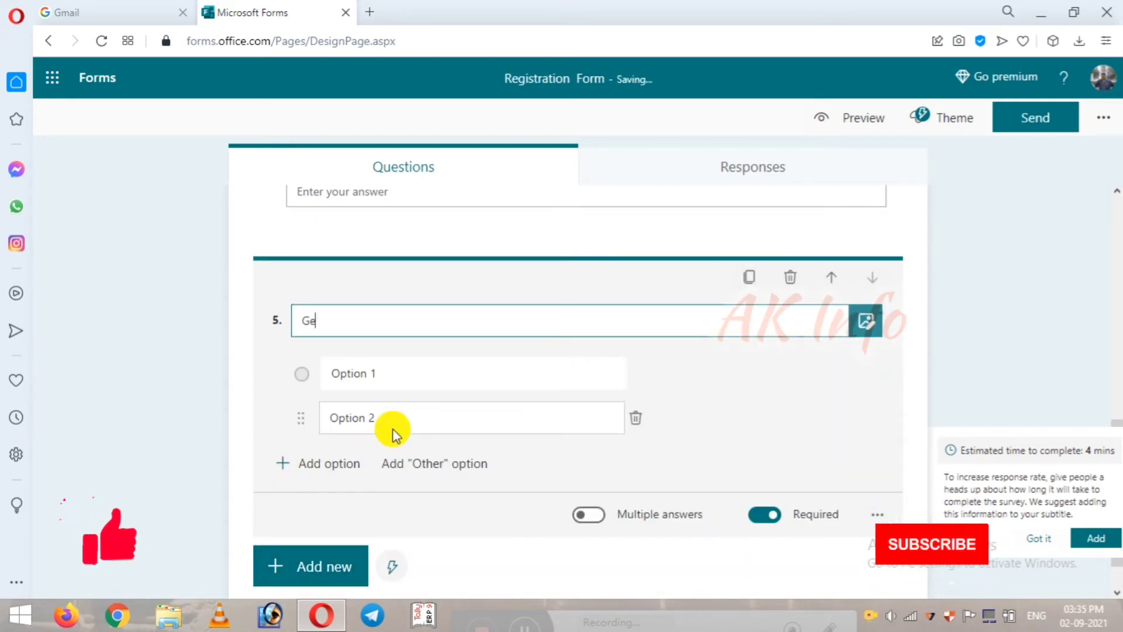
type("ndar")
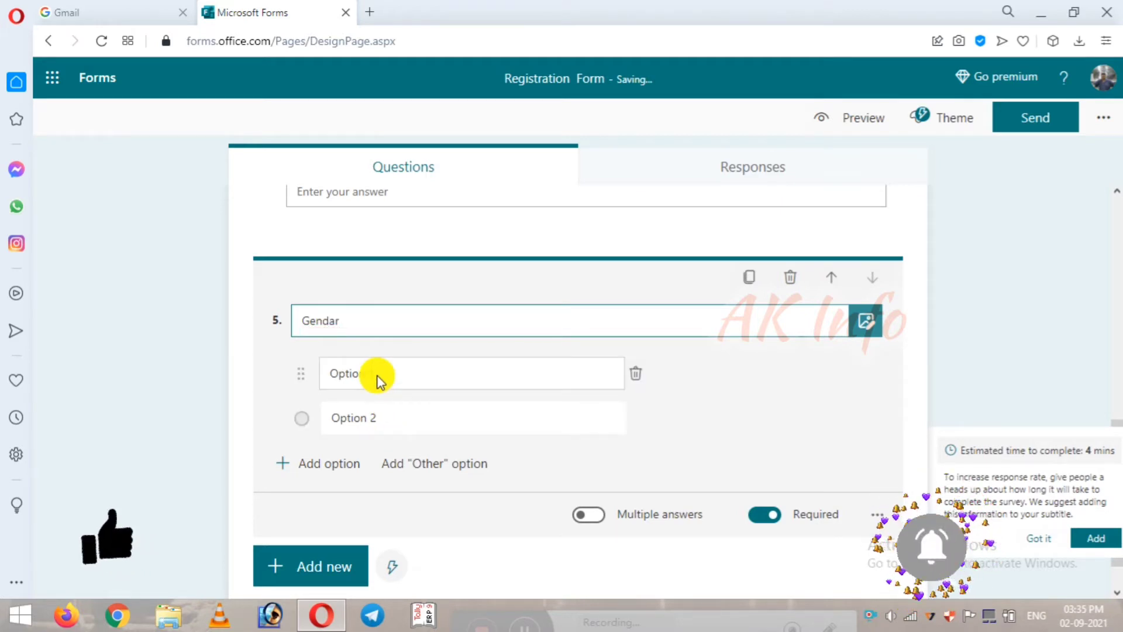
key("BackSpace")
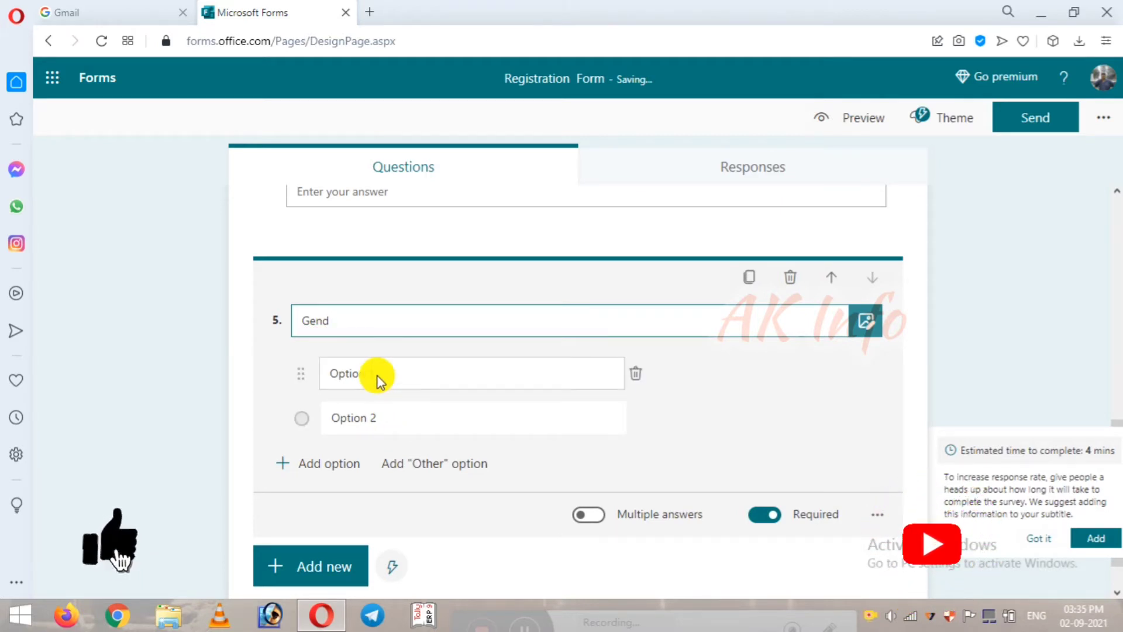
type("ar")
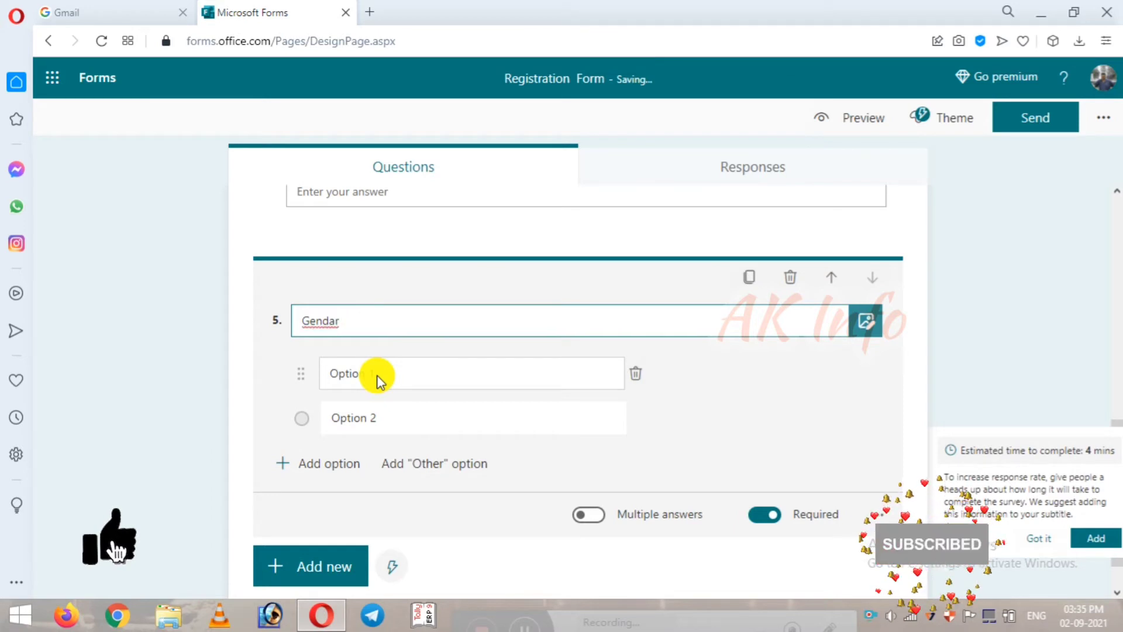
key("BackSpace")
key("BackSpace")
type("e")
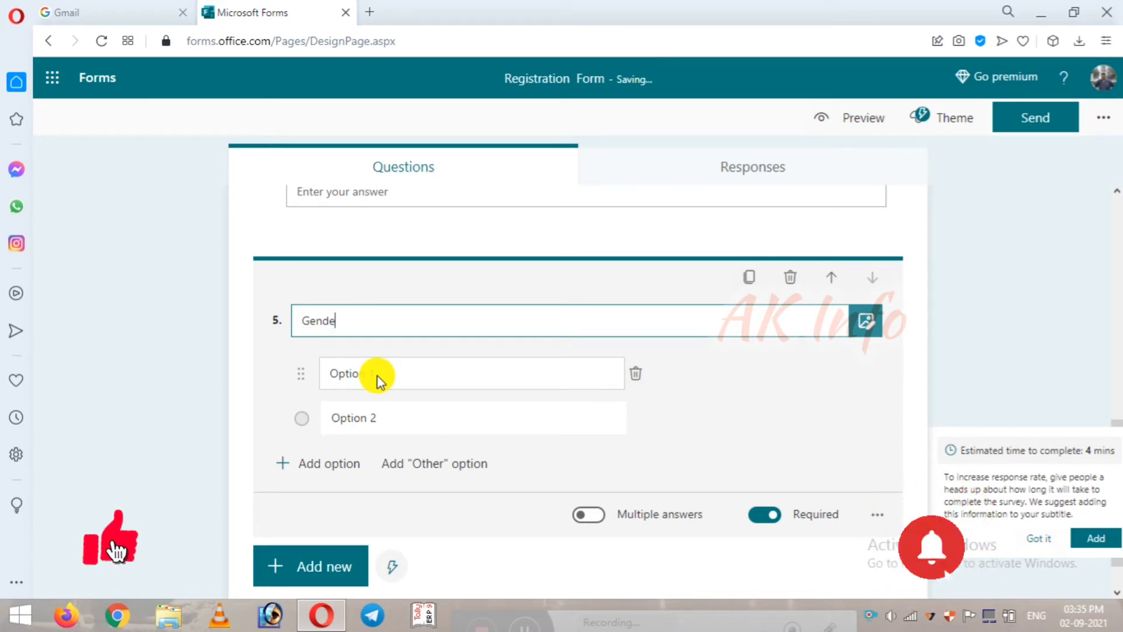
type("r")
Step: Set the Gender question's options to 'Male' and 'Female'
left_click(376, 374)
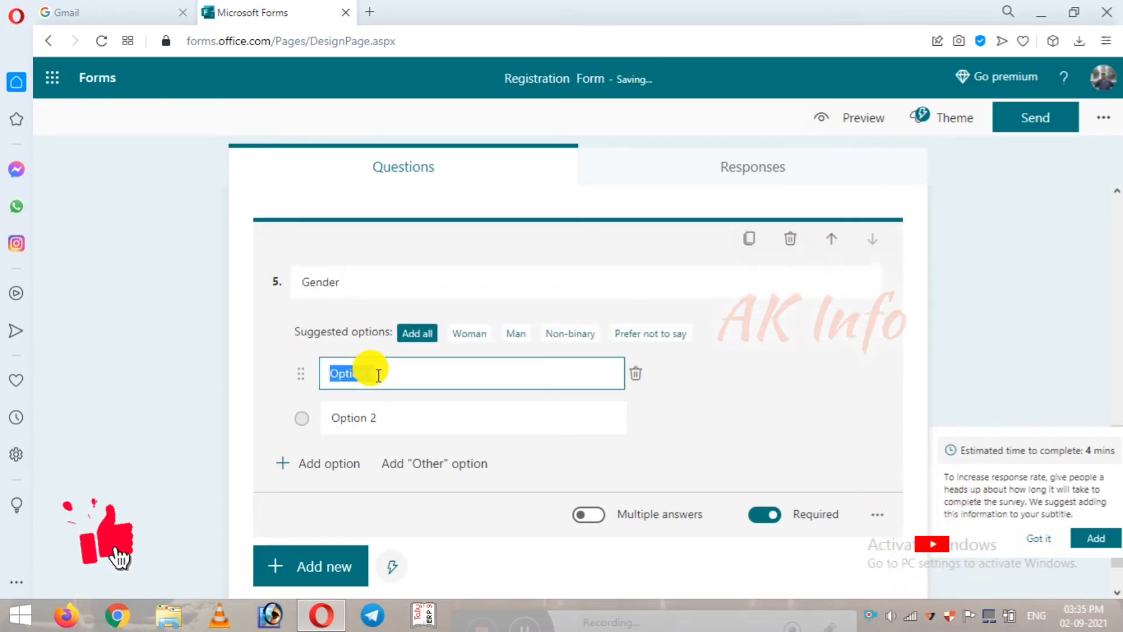
type("Male")
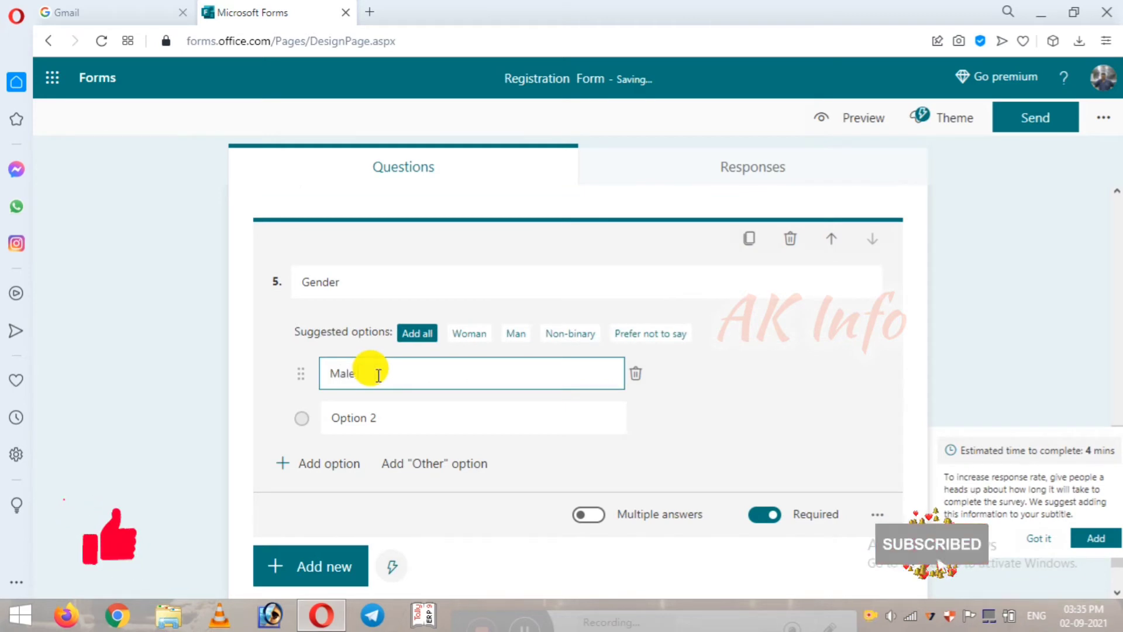
left_click(379, 413)
type("F")
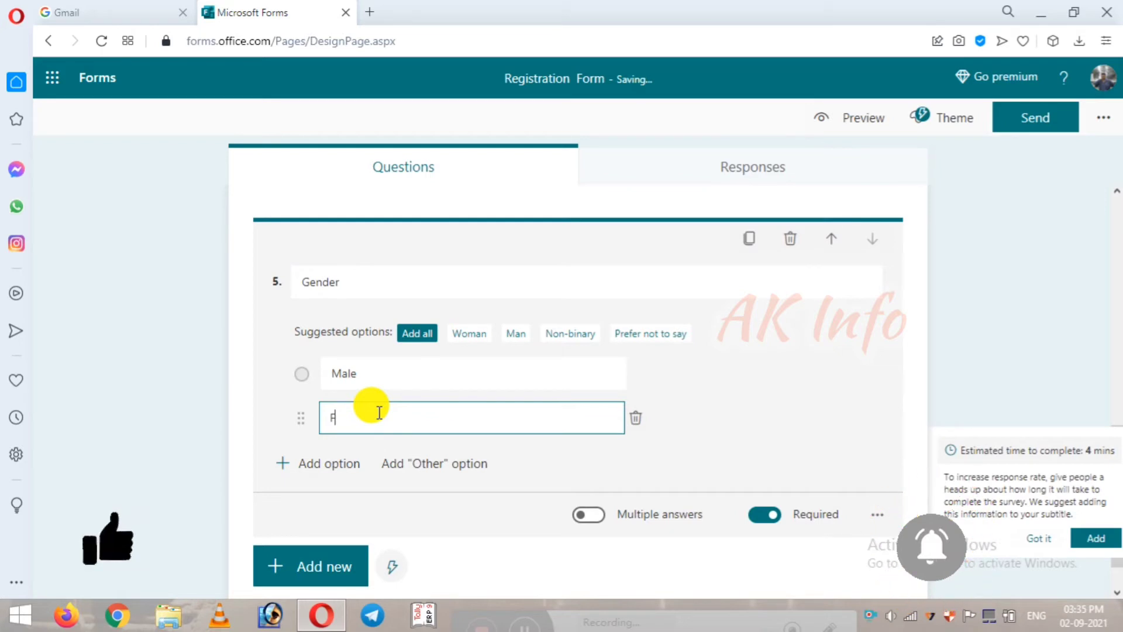
type("Emale")
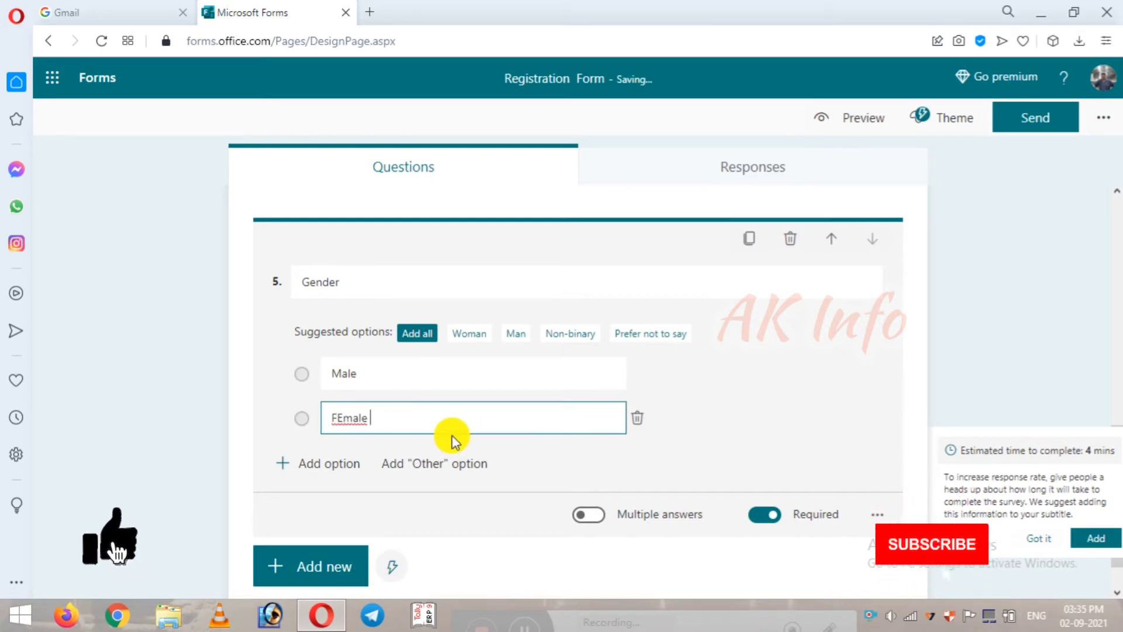
key("BackSpace")
key("BackSpace")
key("BackSpace")
key("BackSpace")
key("BackSpace")
key("BackSpace")
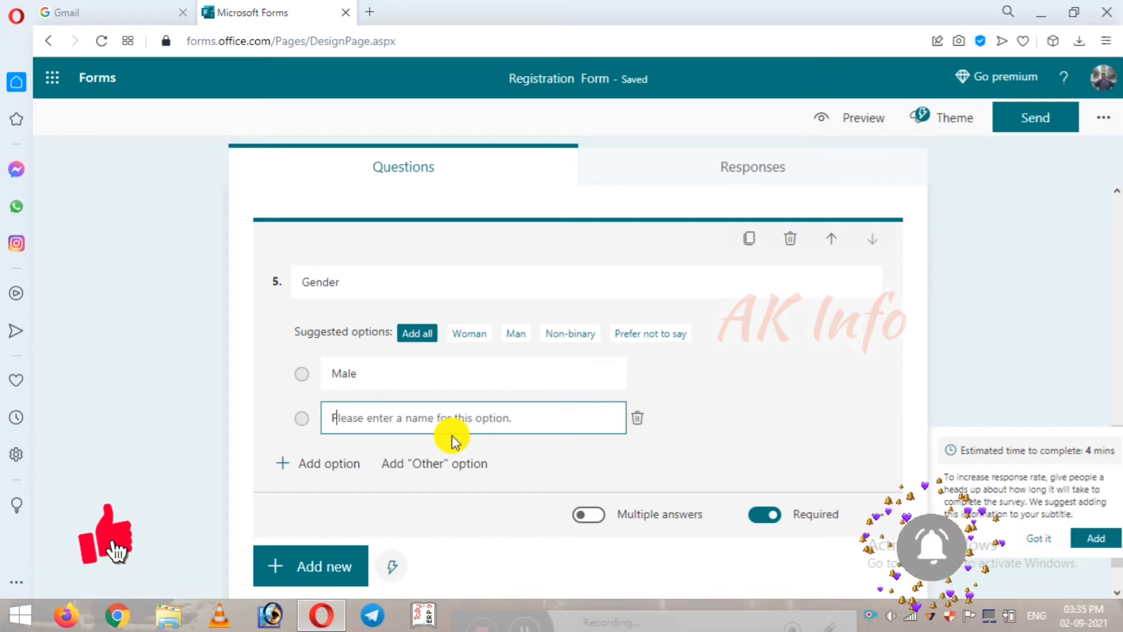
type("Female")
scroll(494, 437, "down", 1)
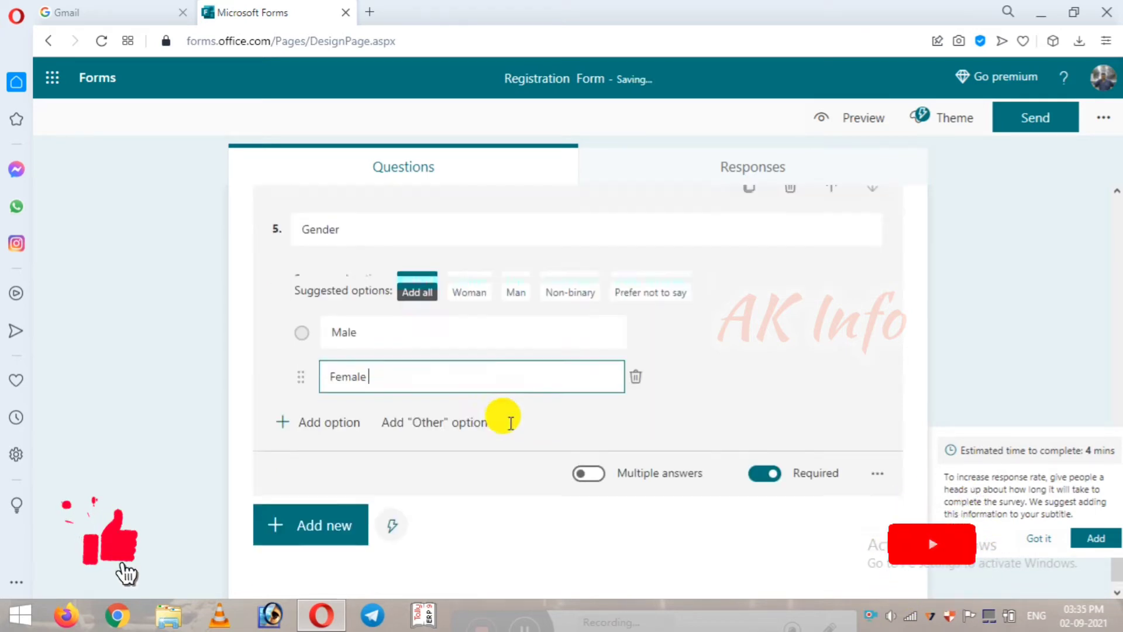
scroll(510, 422, "up", 7)
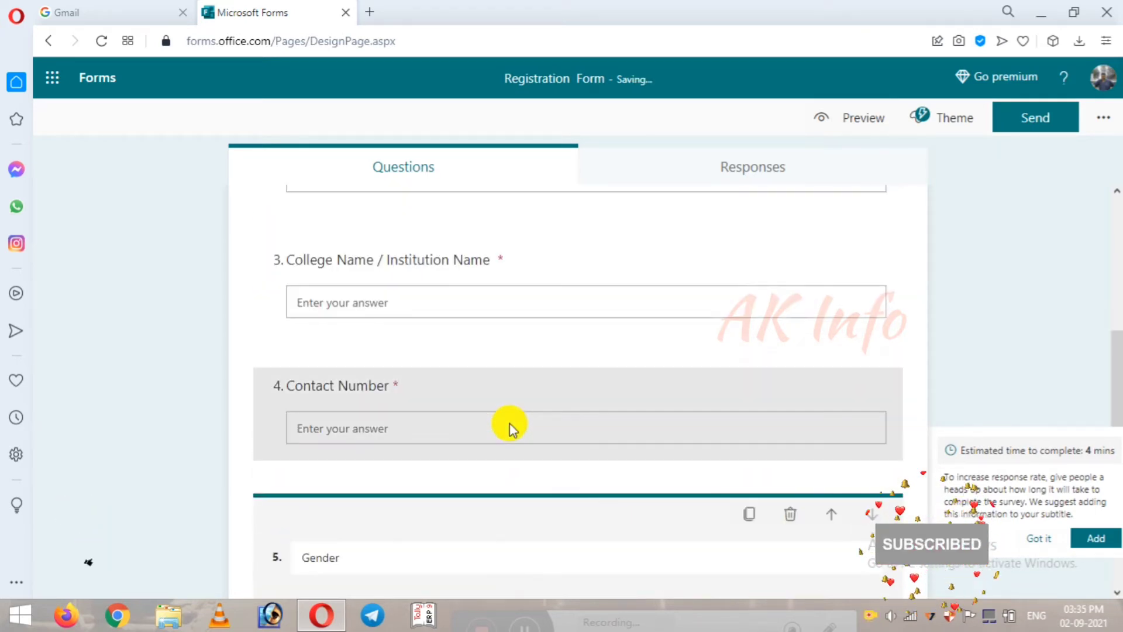
scroll(508, 427, "up", 2)
scroll(509, 427, "down", 8)
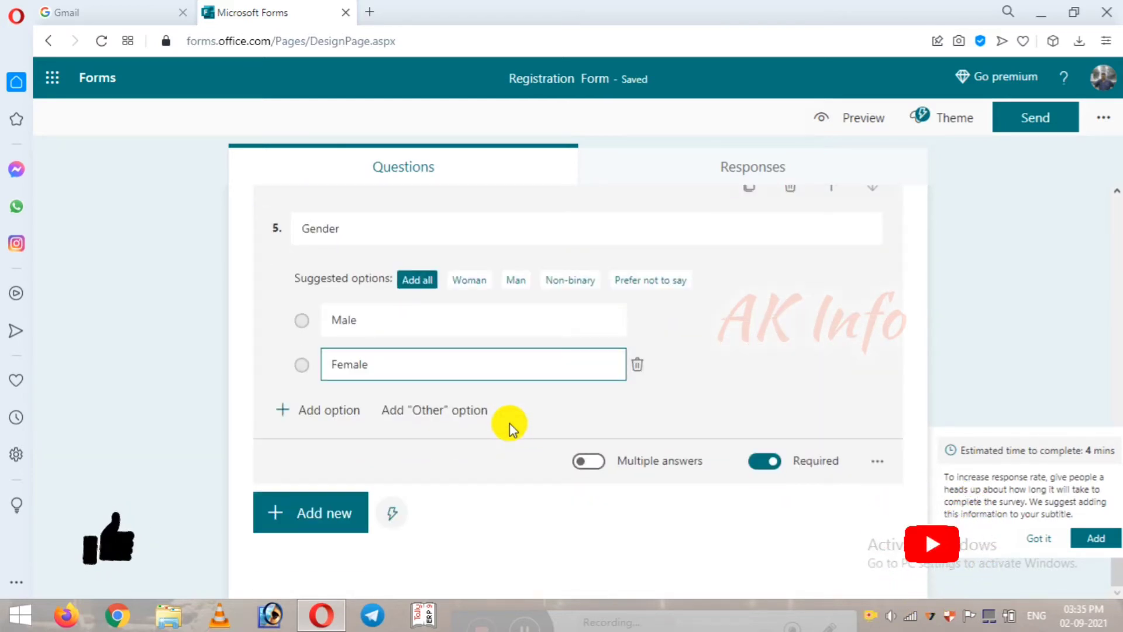
scroll(515, 439, "up", 2)
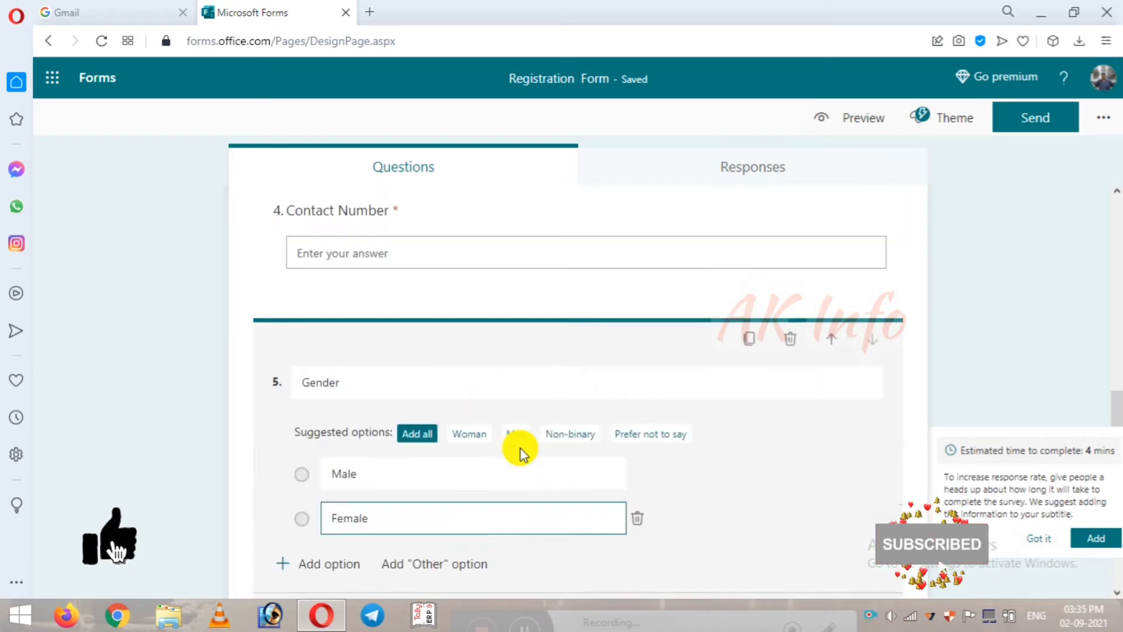
scroll(519, 447, "down", 2)
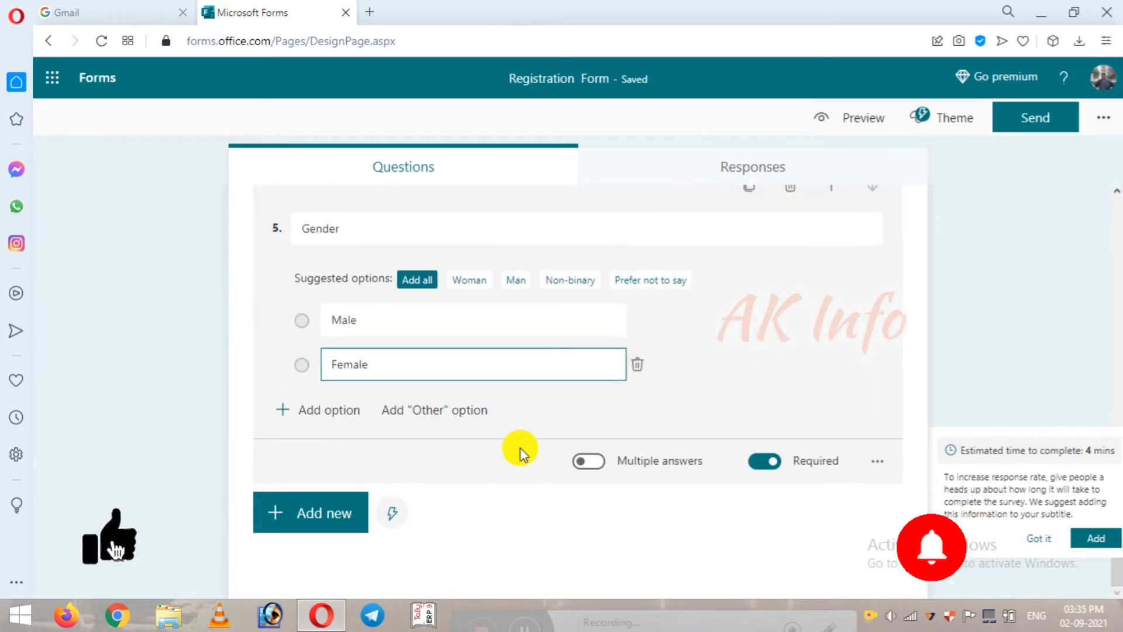
left_click(297, 523)
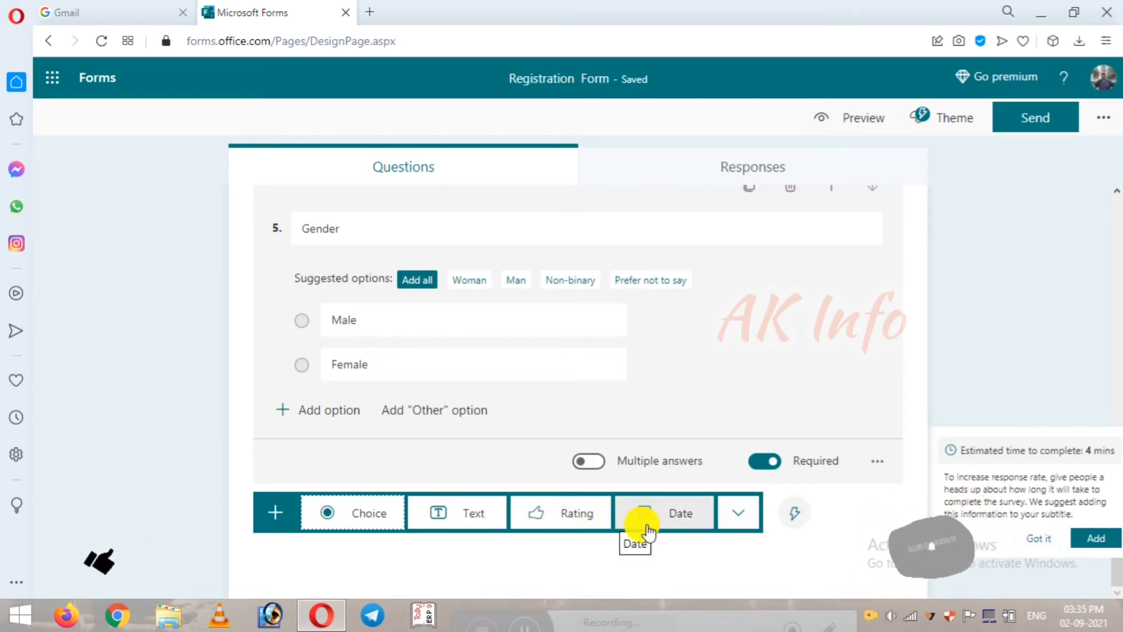
Step: Add rating question 6 titled 'Feed back', trying 10 and 8 levels before returning to 5
left_click(557, 518)
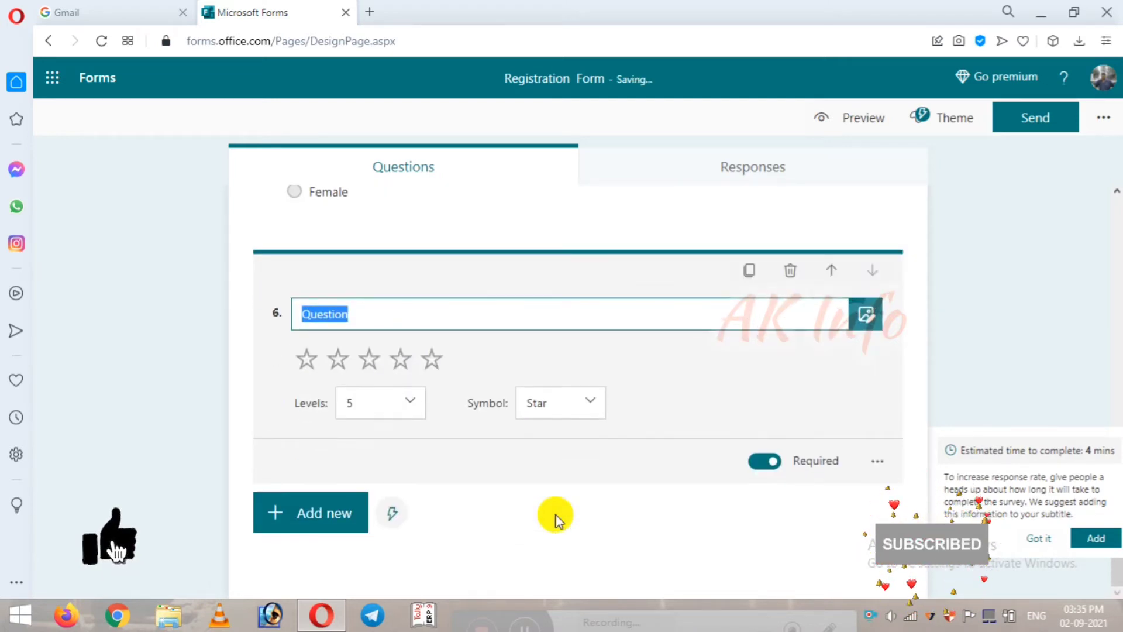
type("Feed ")
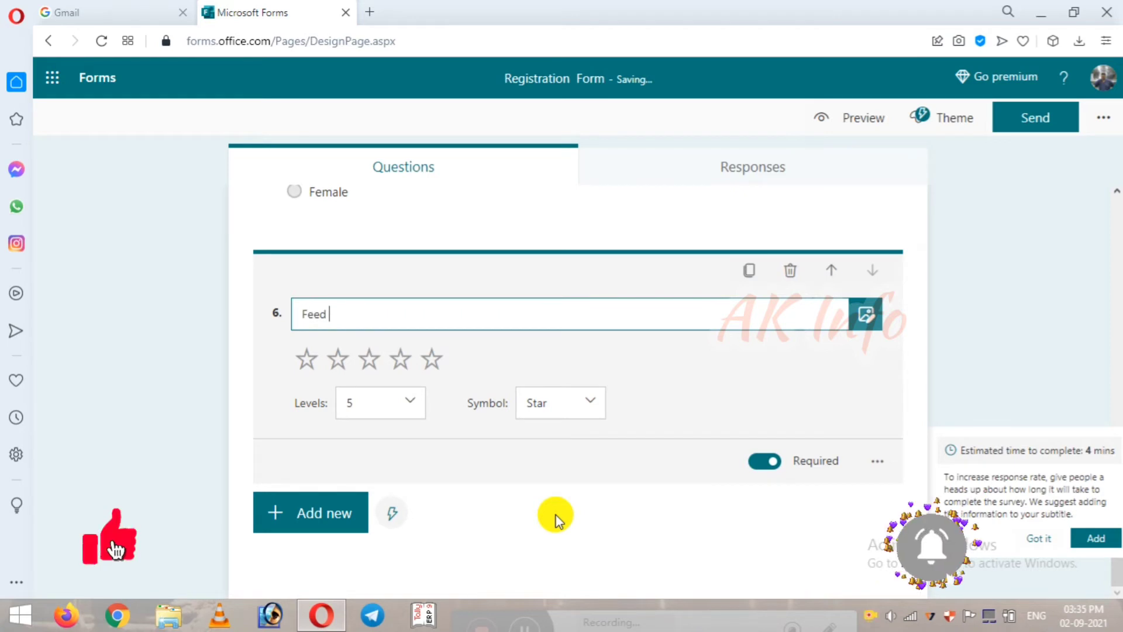
type("back")
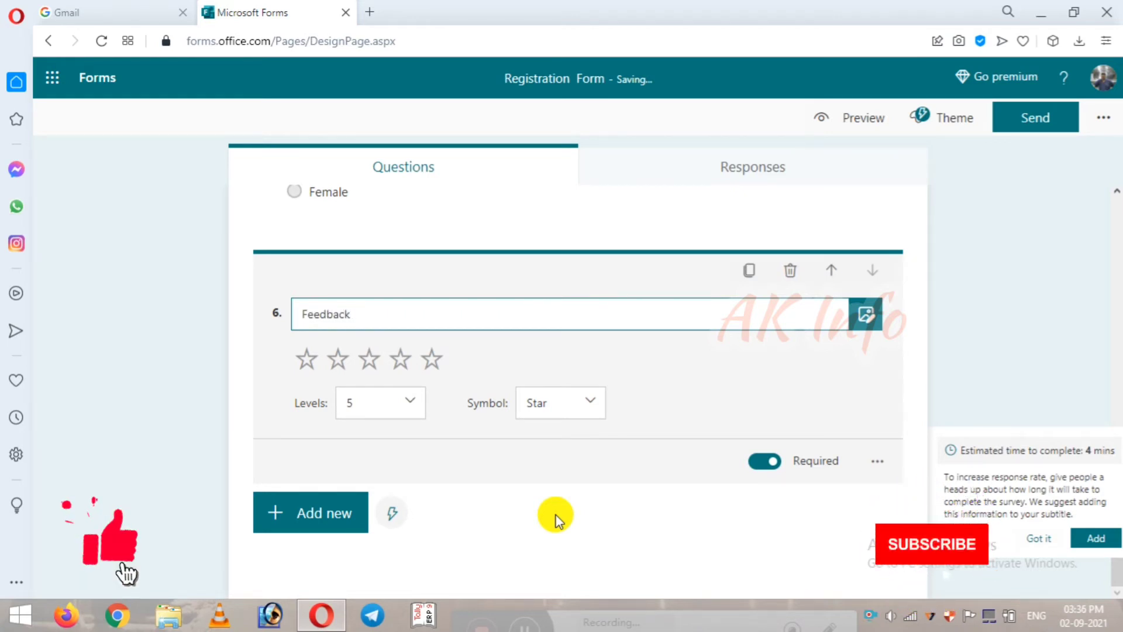
left_click(409, 403)
left_click_drag(421, 448, 418, 544)
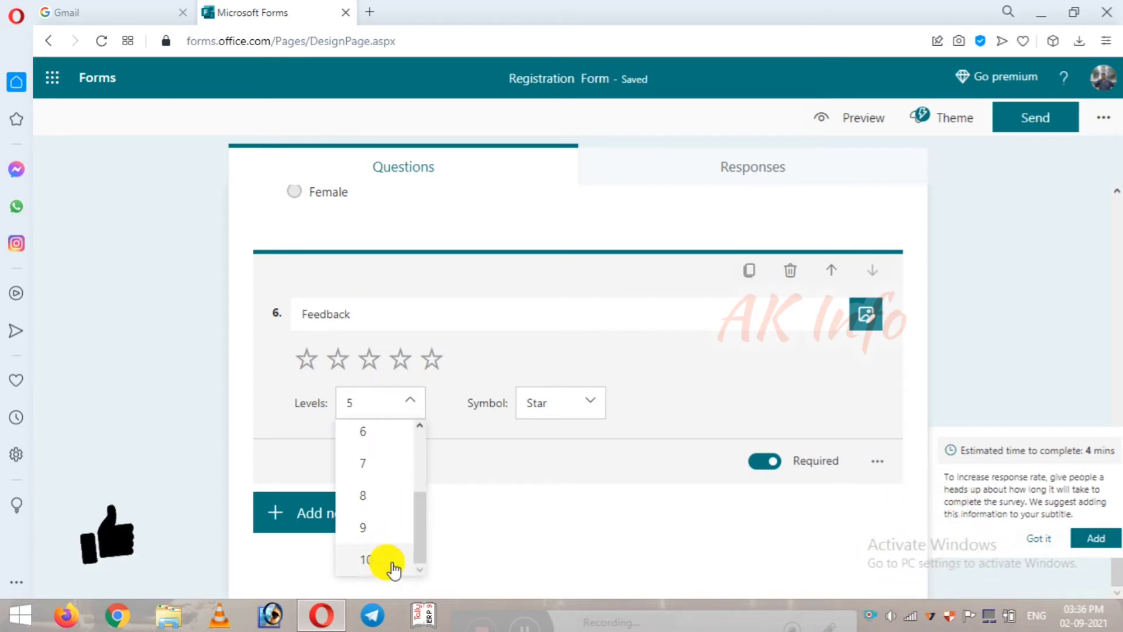
left_click(374, 562)
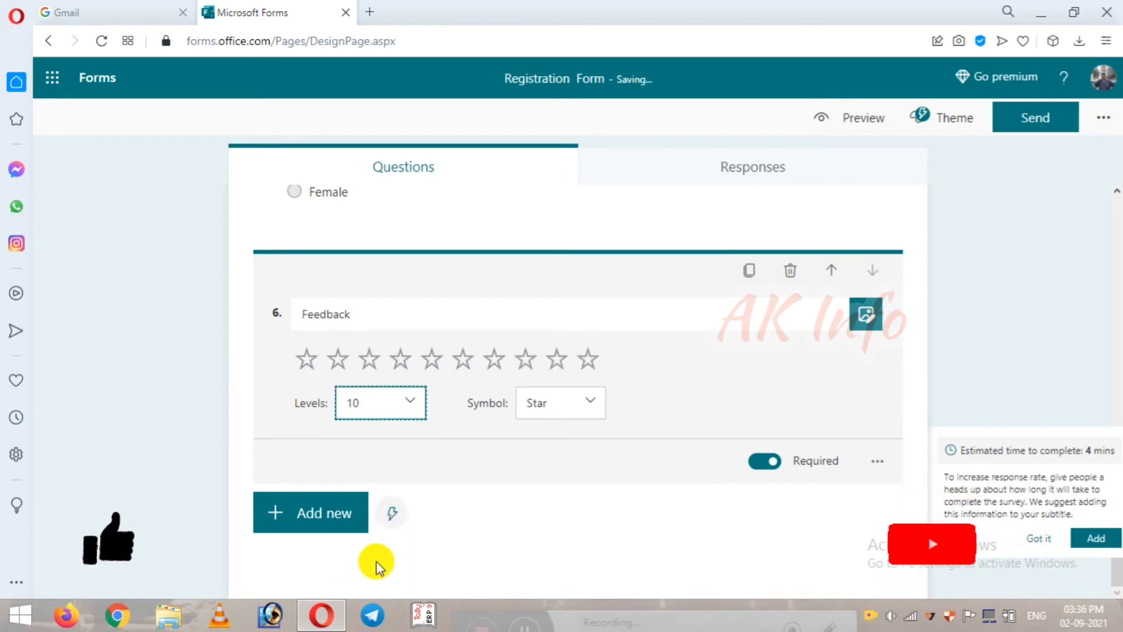
left_click(411, 404)
left_click_drag(420, 526, 421, 483)
left_click(363, 492)
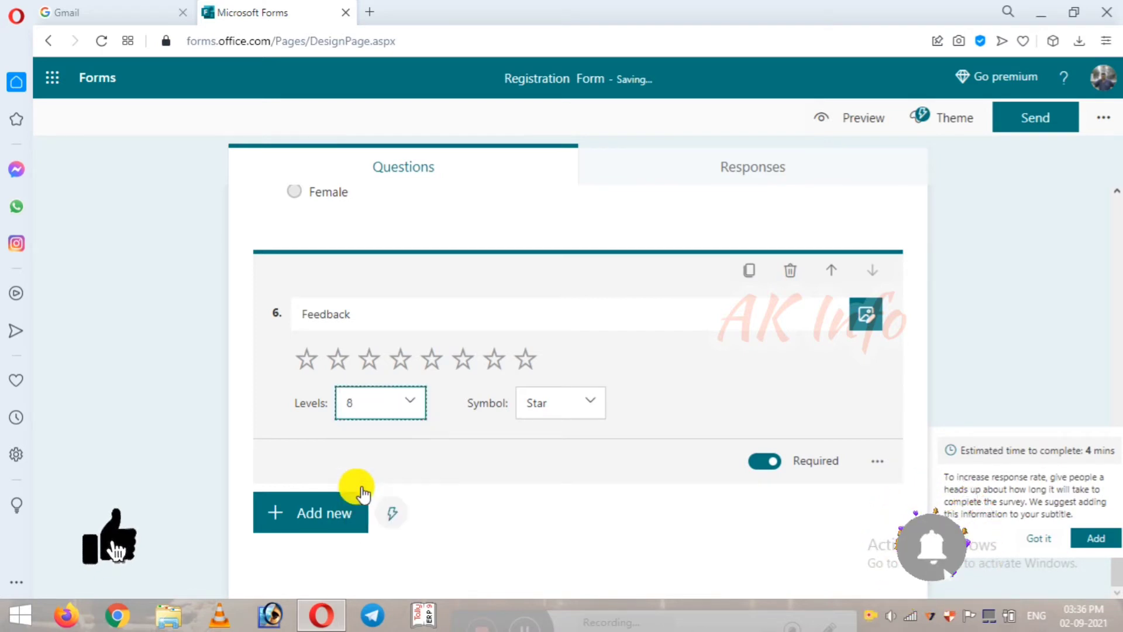
left_click(401, 401)
left_click(377, 465)
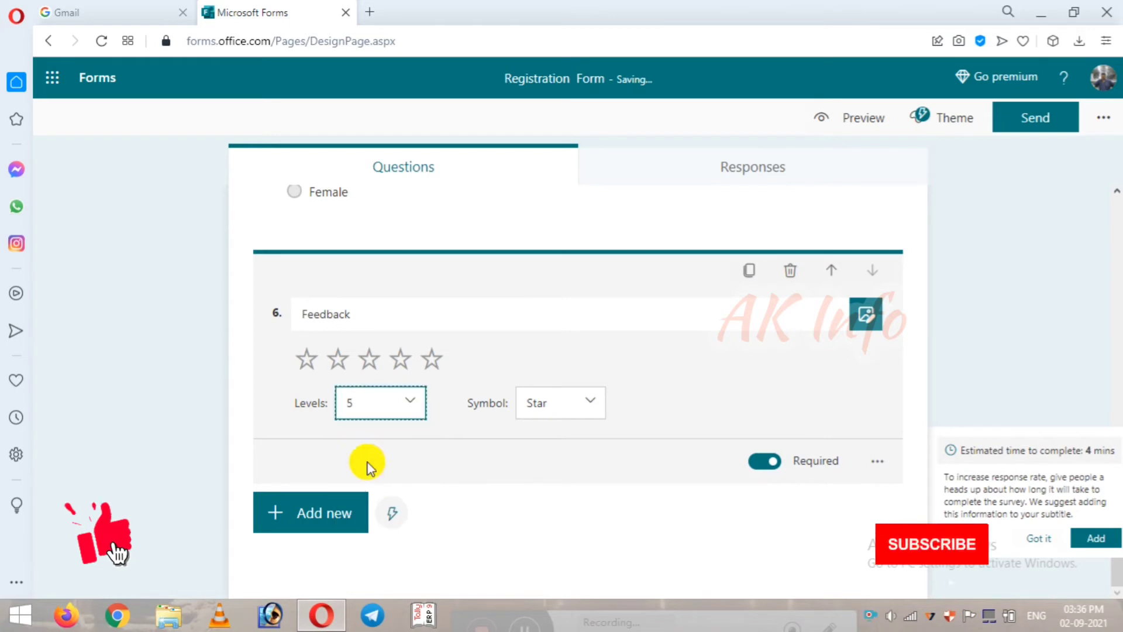
Step: Switch the Feedback rating to numbers on a 1–10 scale
left_click(575, 411)
left_click(580, 437)
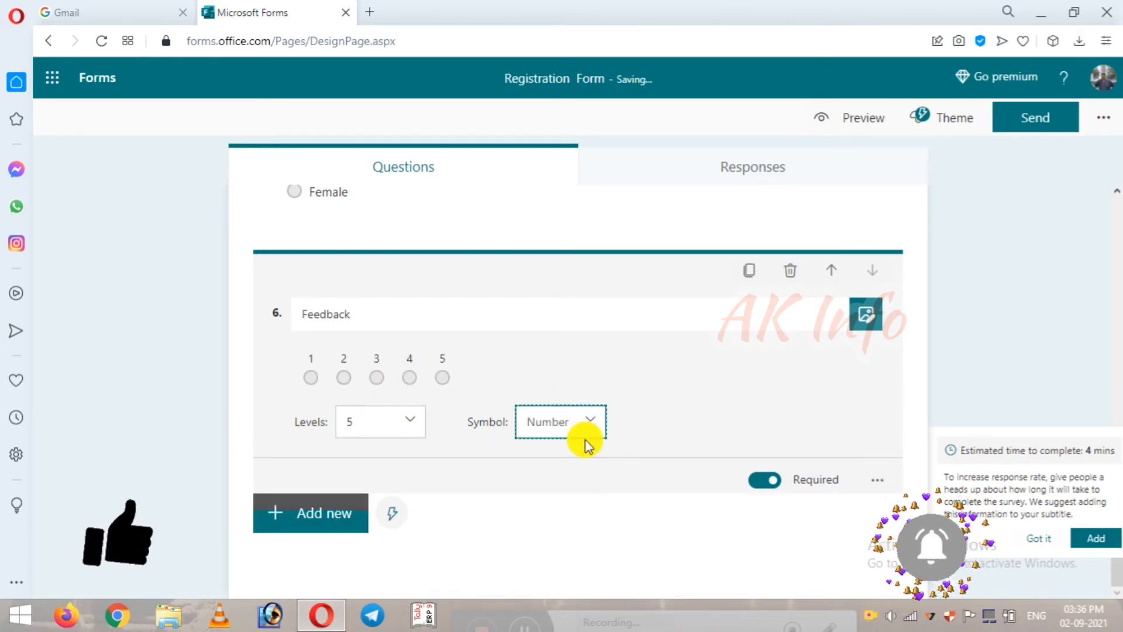
left_click(410, 421)
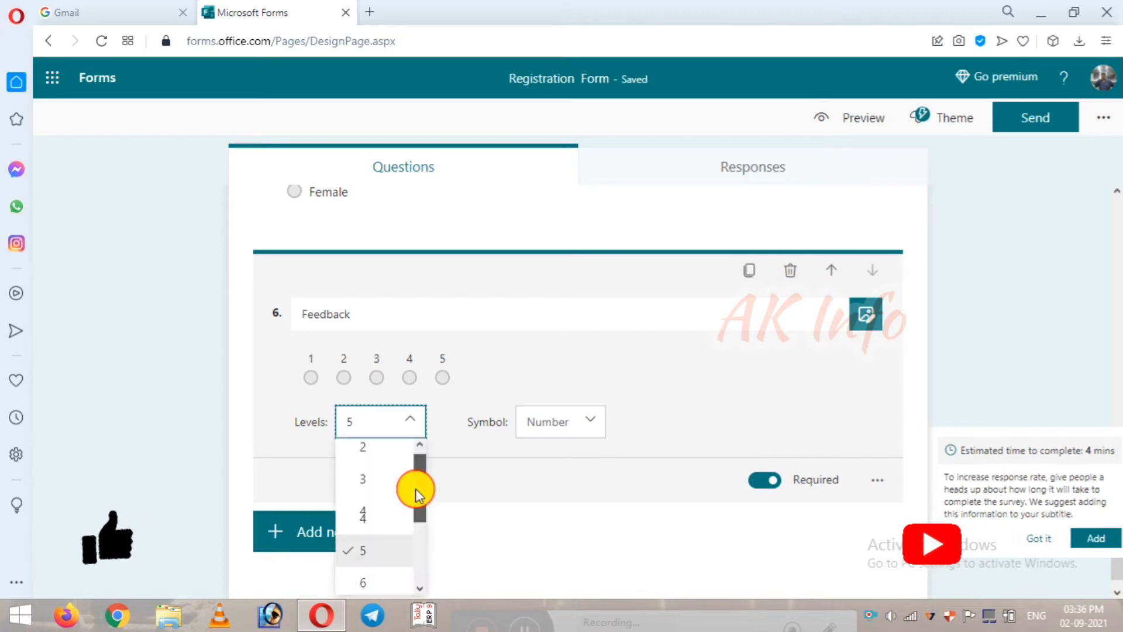
scroll(421, 526, "down", 2)
left_click(369, 574)
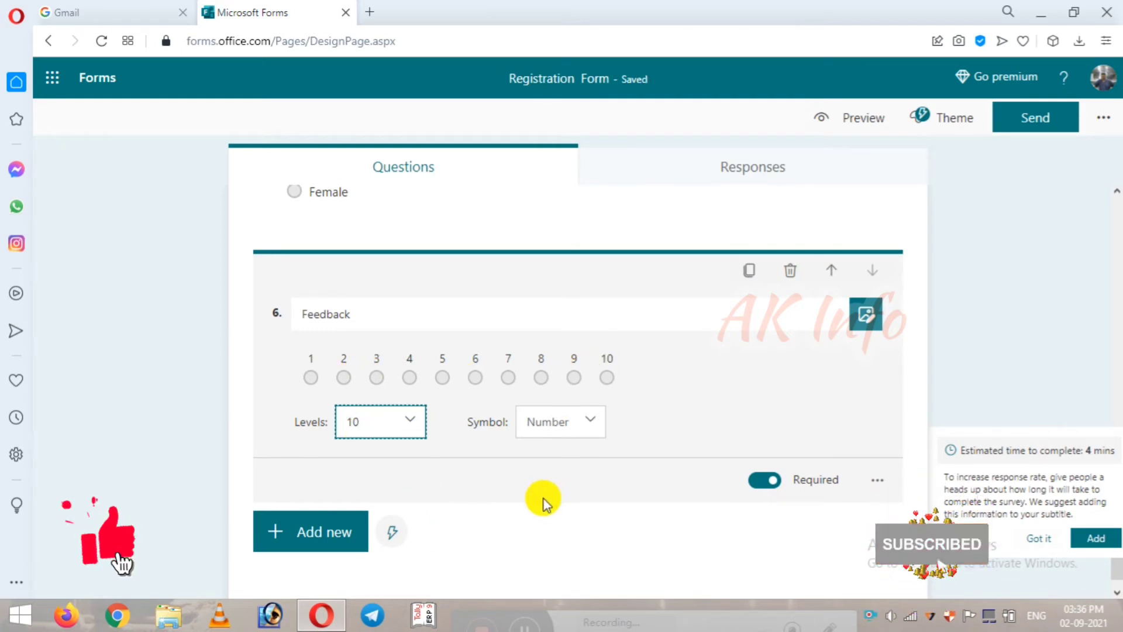
left_click(271, 520)
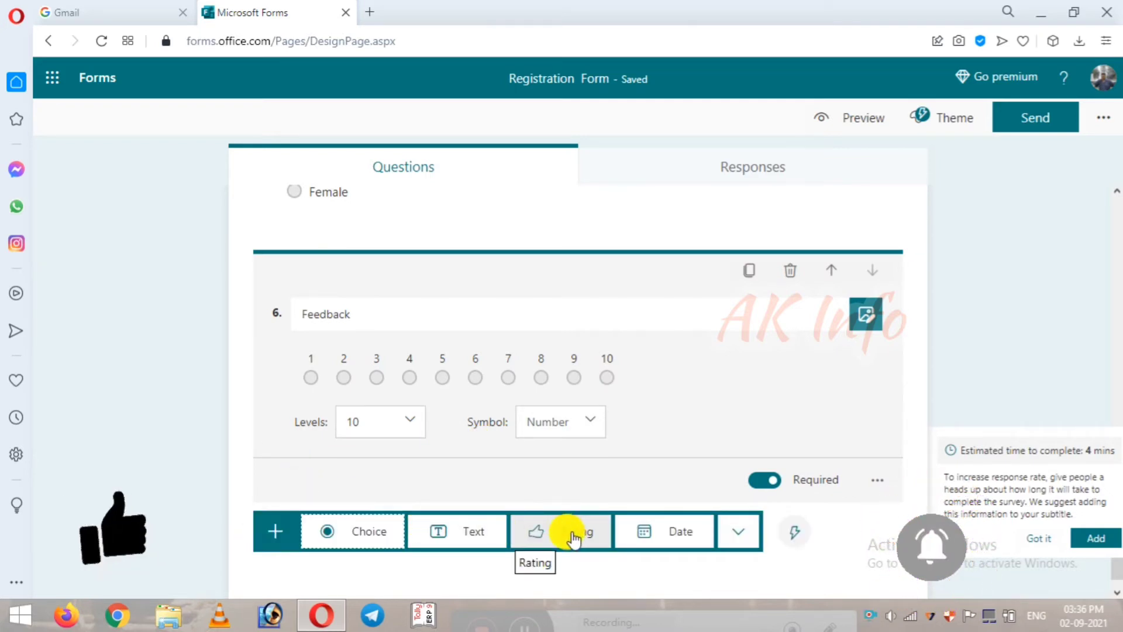
left_click(711, 536)
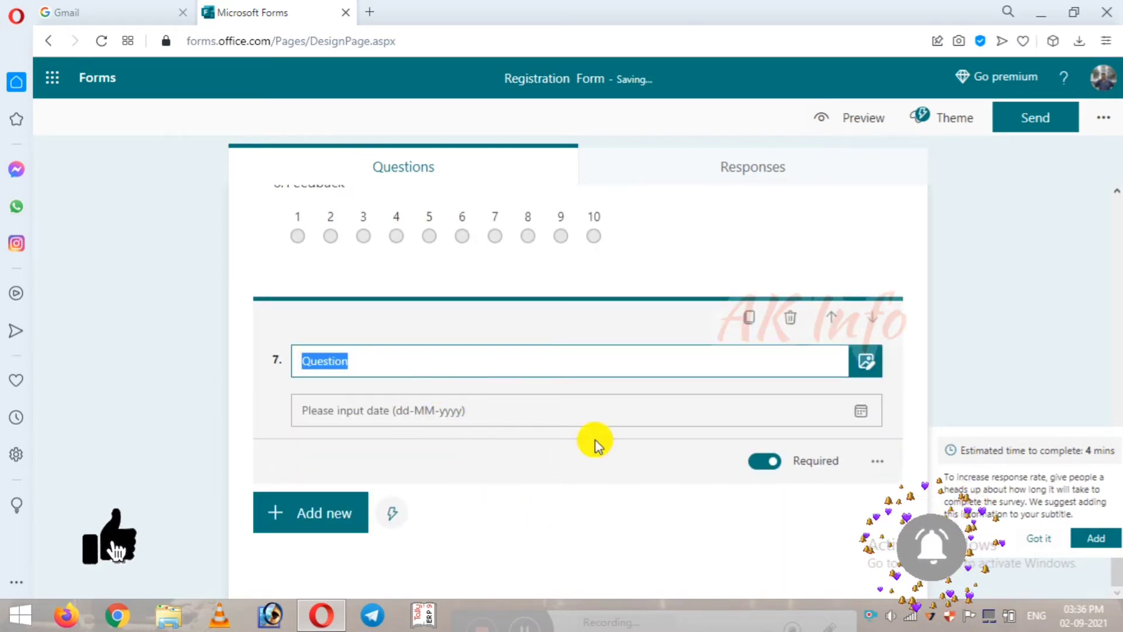
left_click(790, 317)
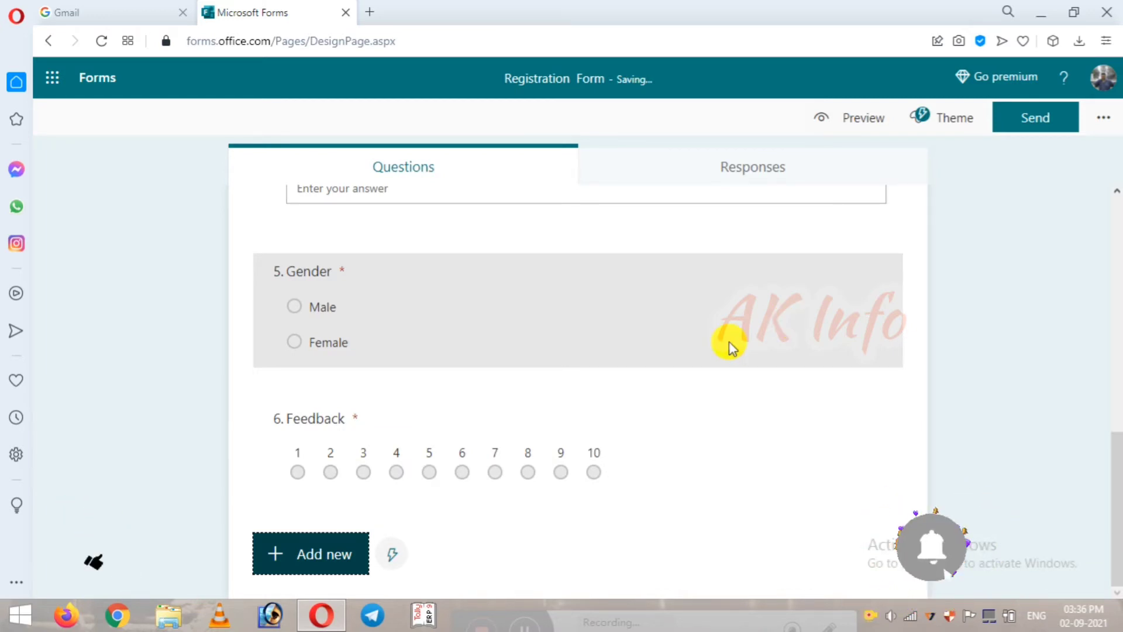
scroll(870, 458, "up", 10)
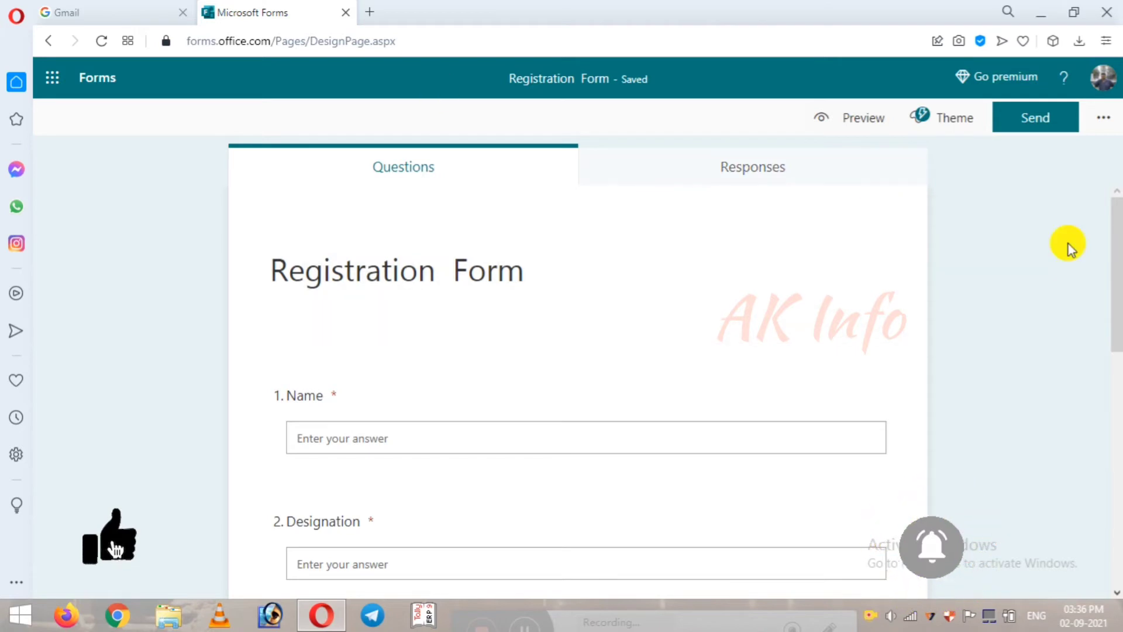
Step: Preview the Registration Form, return to editing, and open the Send panel showing its link
left_click(879, 127)
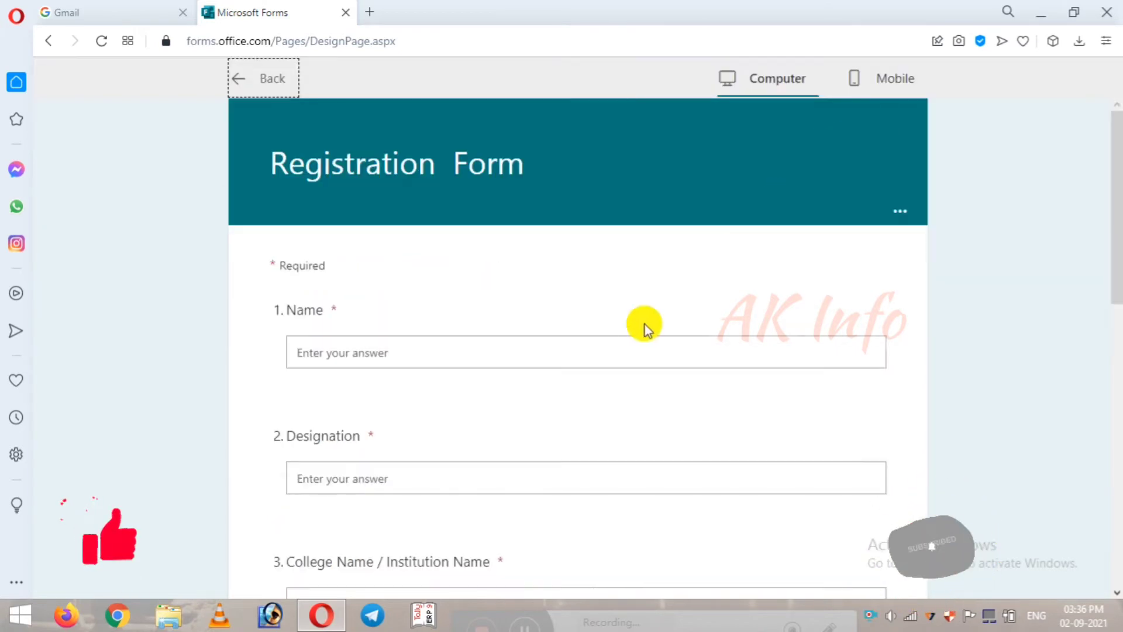
scroll(641, 325, "down", 10)
scroll(641, 325, "up", 10)
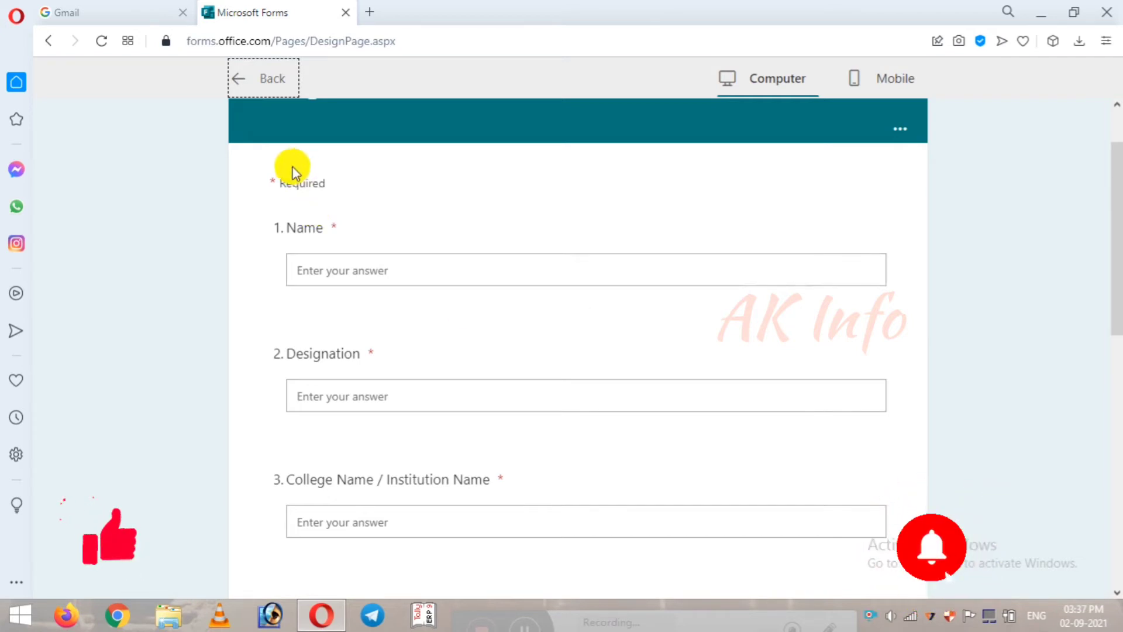
left_click(236, 81)
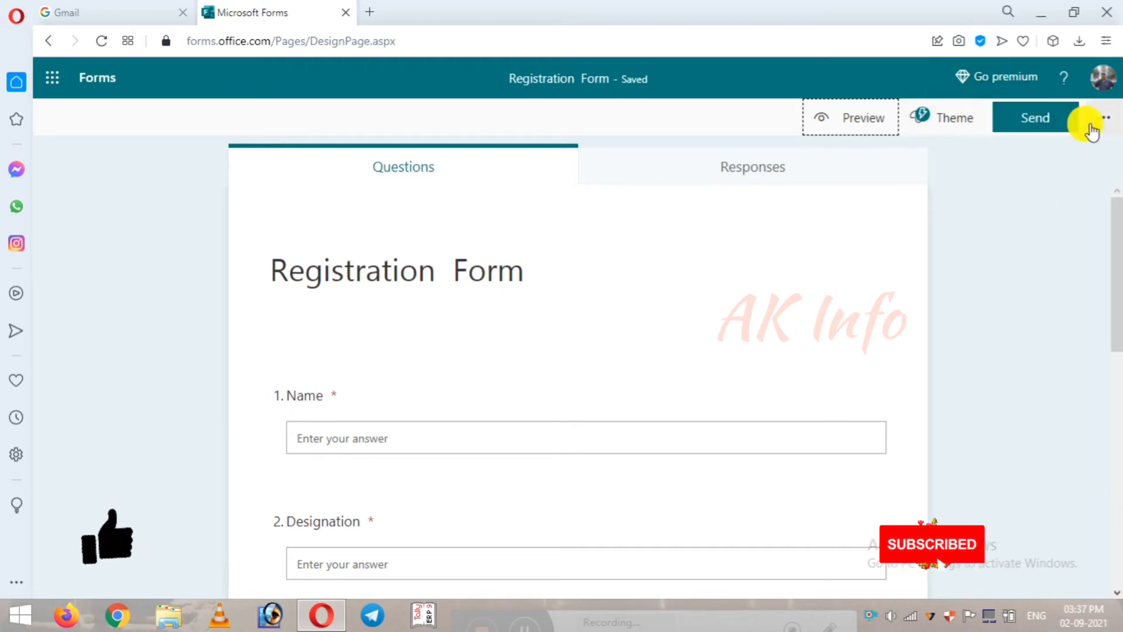
left_click(1038, 126)
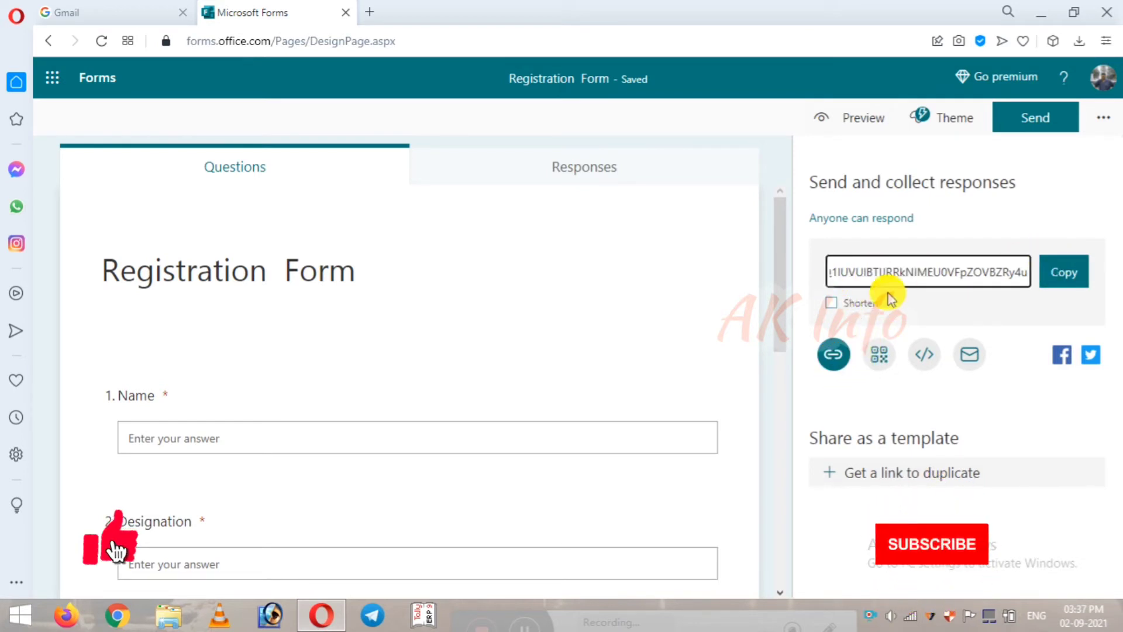
Step: Copy a shortened share link for the Registration Form and display its QR code
left_click(835, 305)
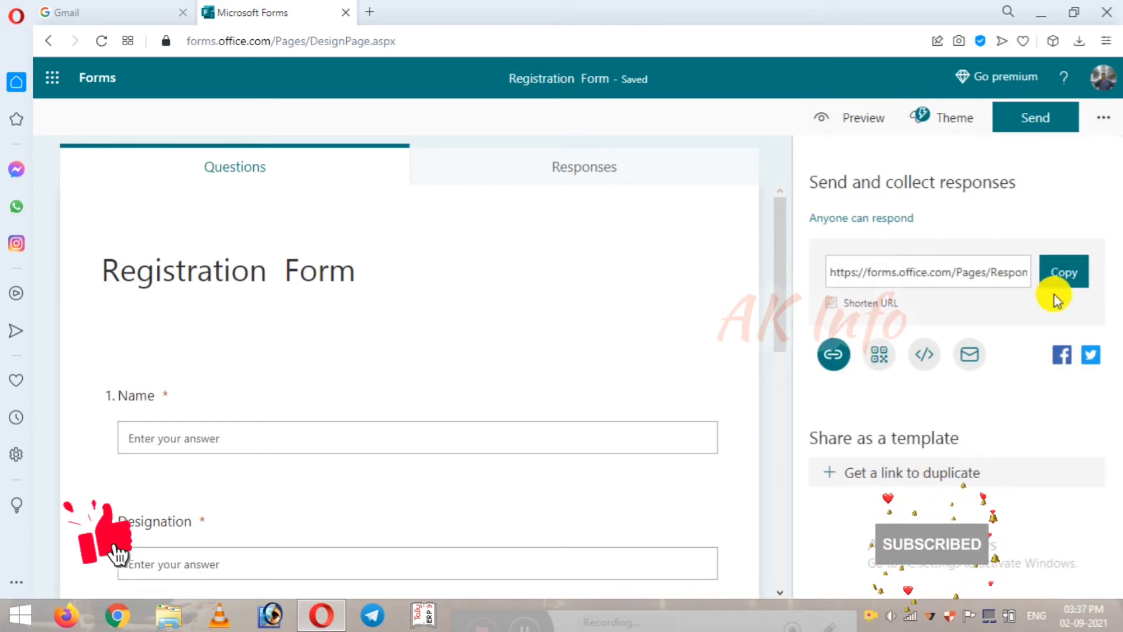
left_click(1062, 280)
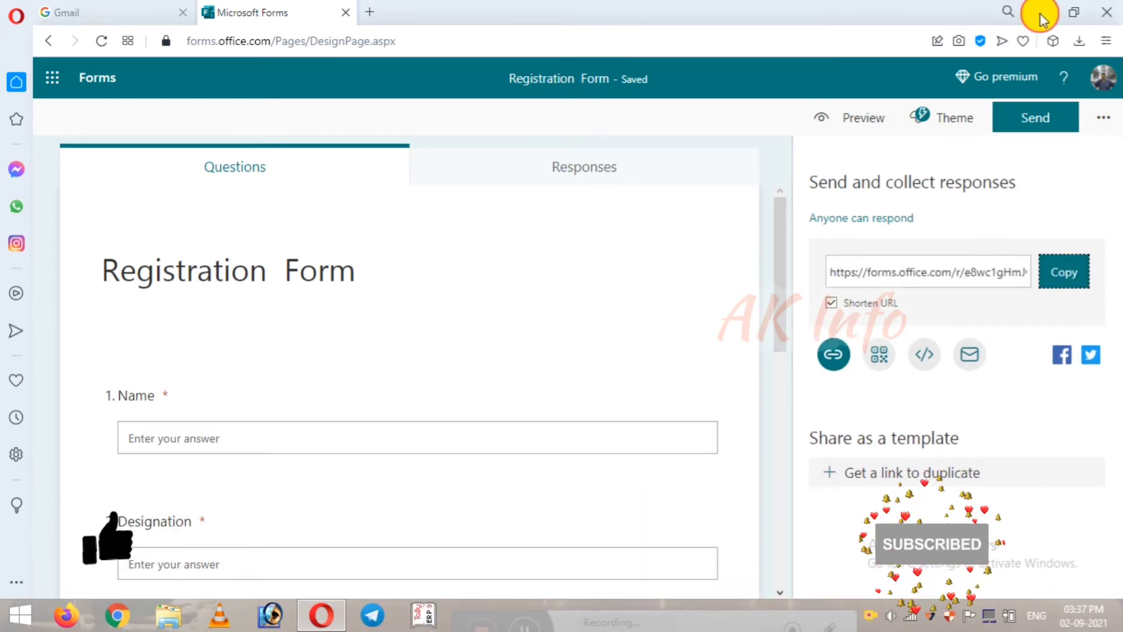
left_click(1039, 11)
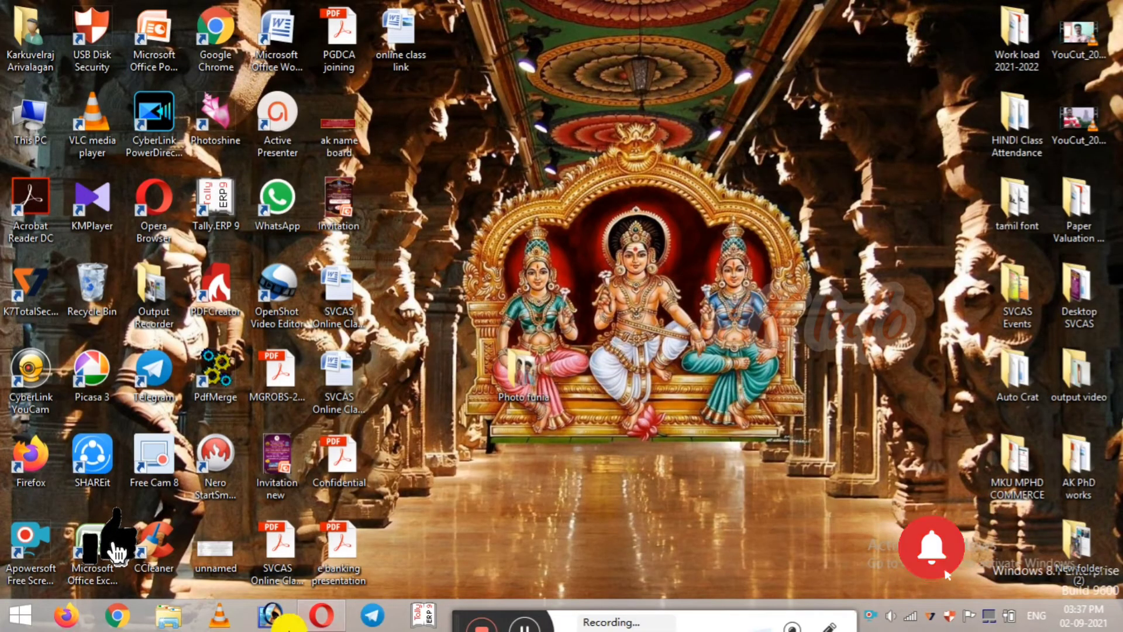
left_click(316, 620)
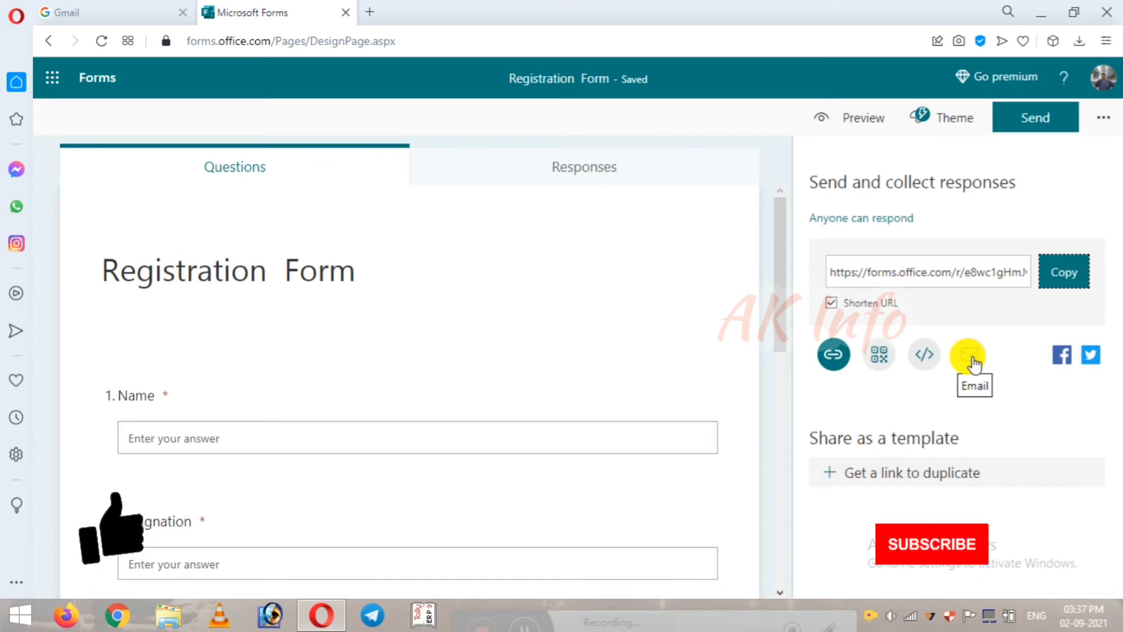
left_click(873, 361)
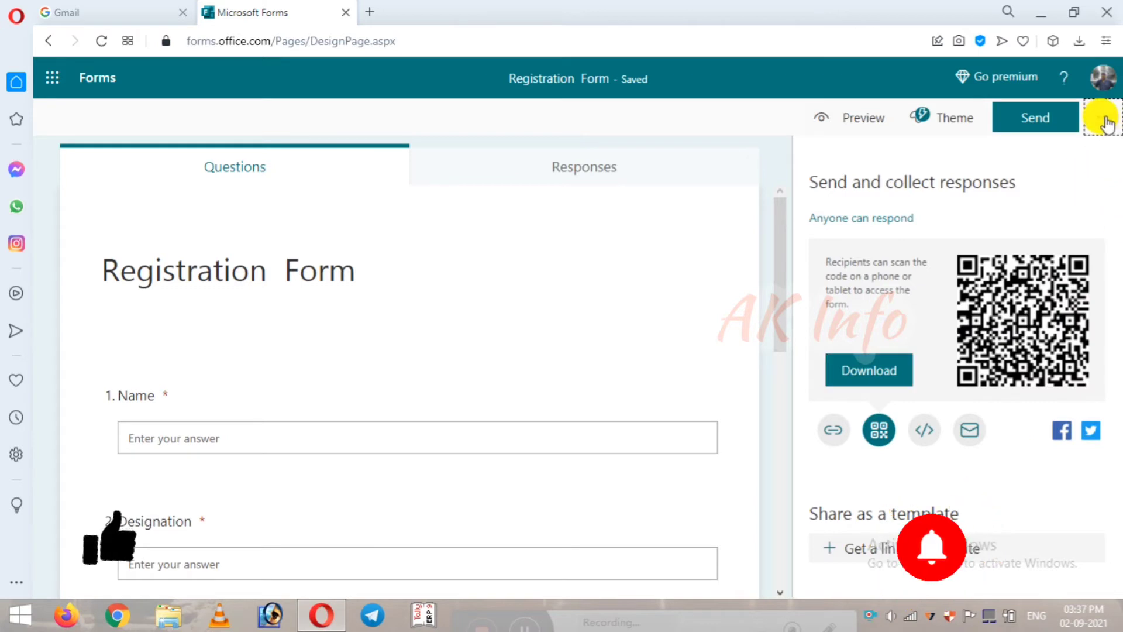
left_click(1104, 119)
left_click(1025, 151)
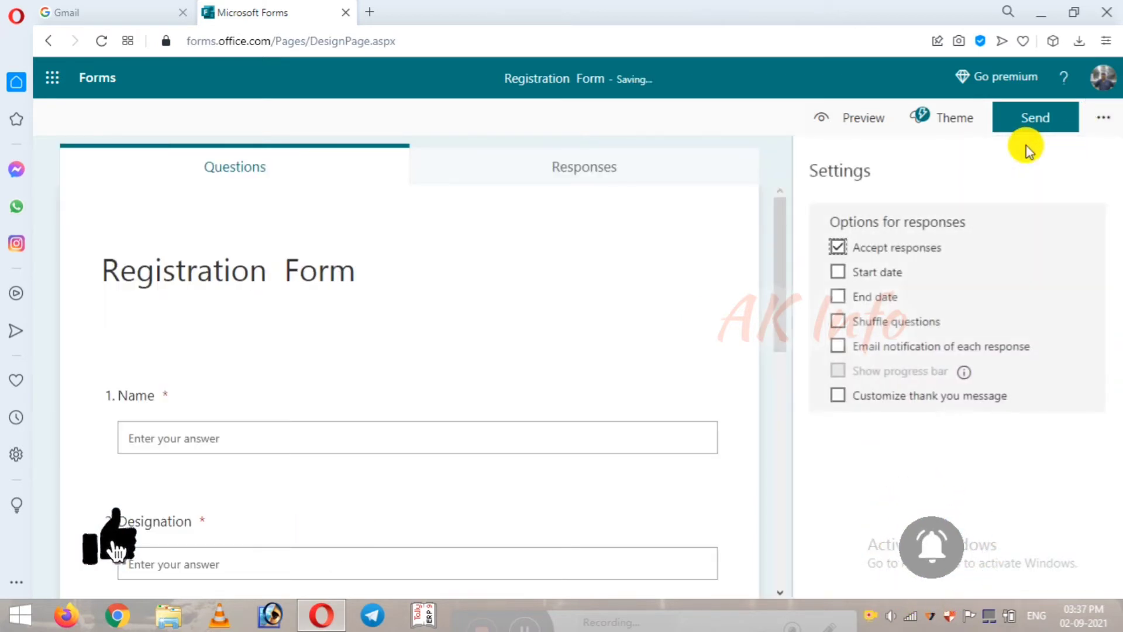
left_click(887, 275)
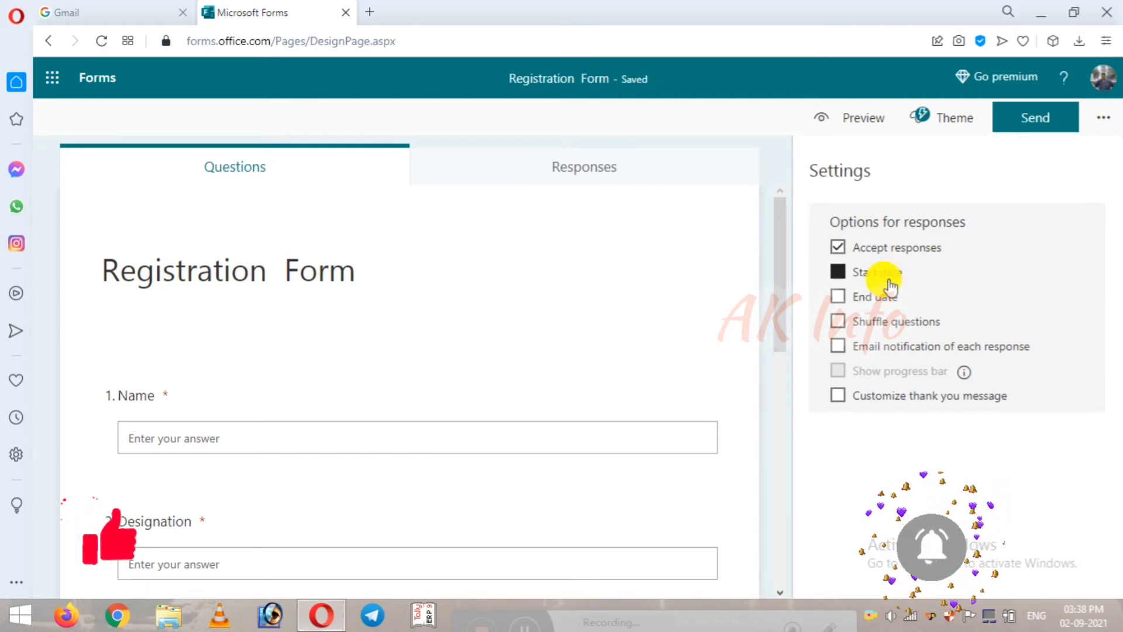
left_click(881, 301)
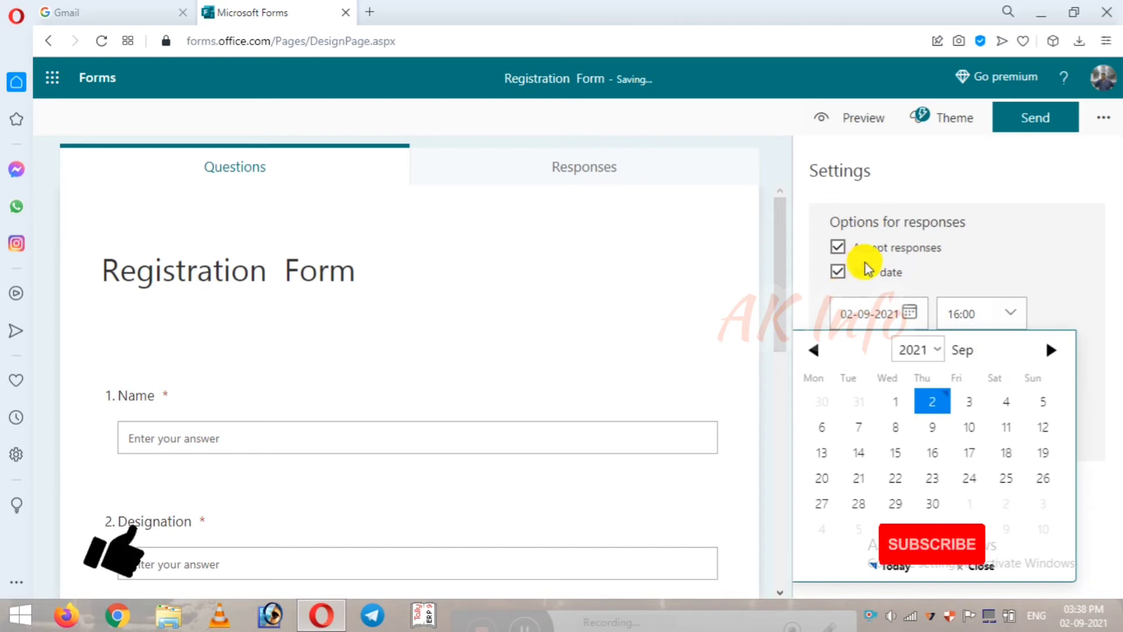
left_click(840, 274)
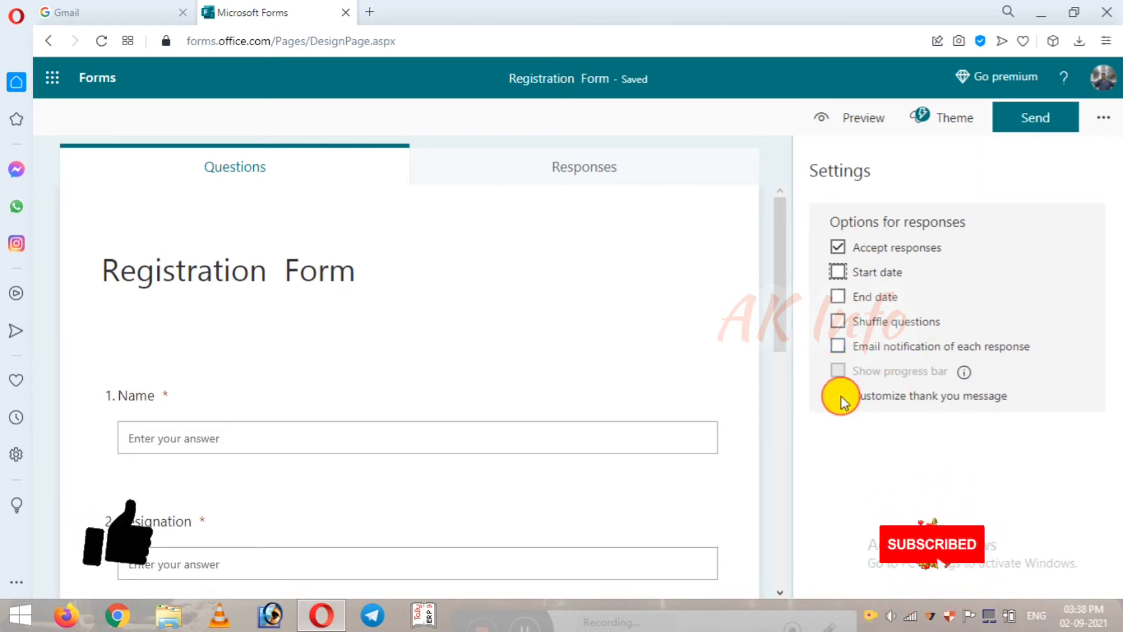
left_click(840, 397)
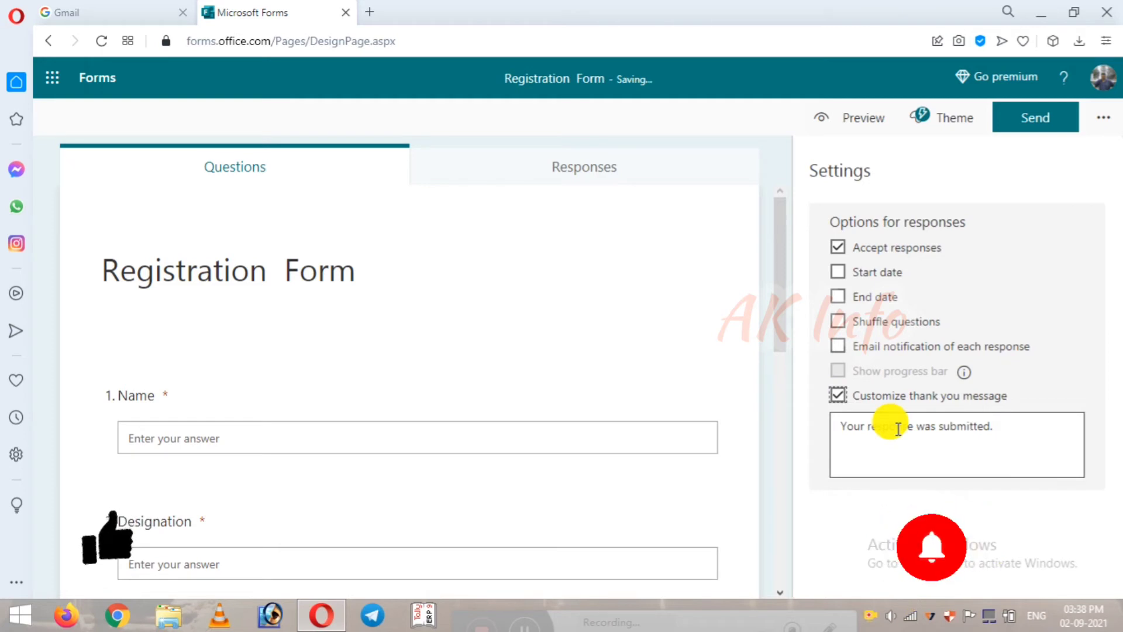
left_click(838, 395)
left_click(837, 398)
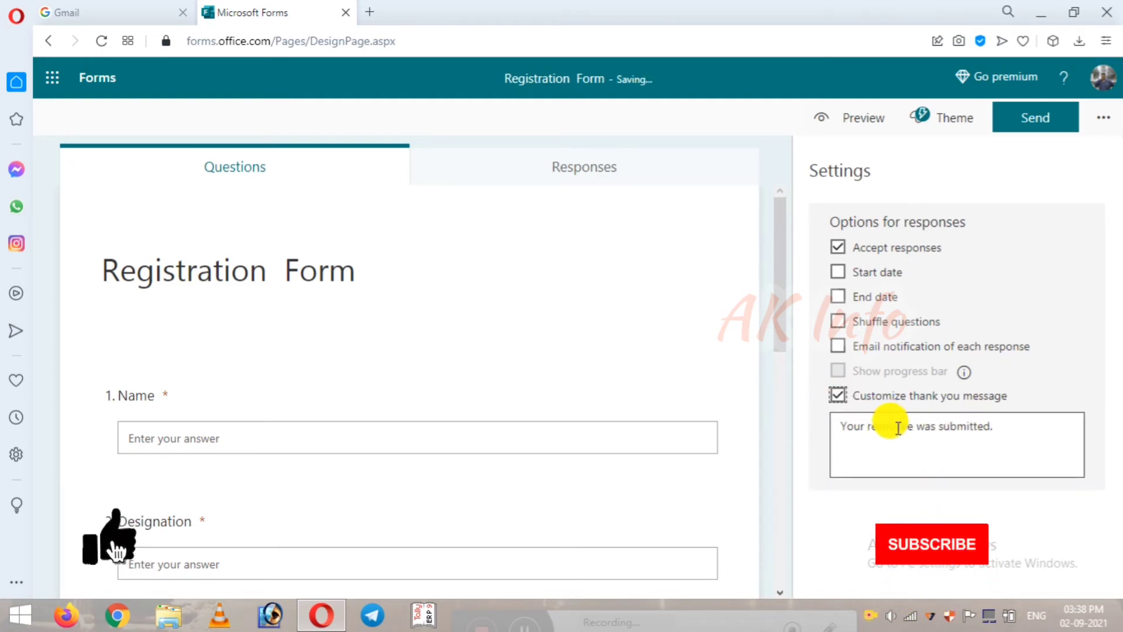
left_click(837, 396)
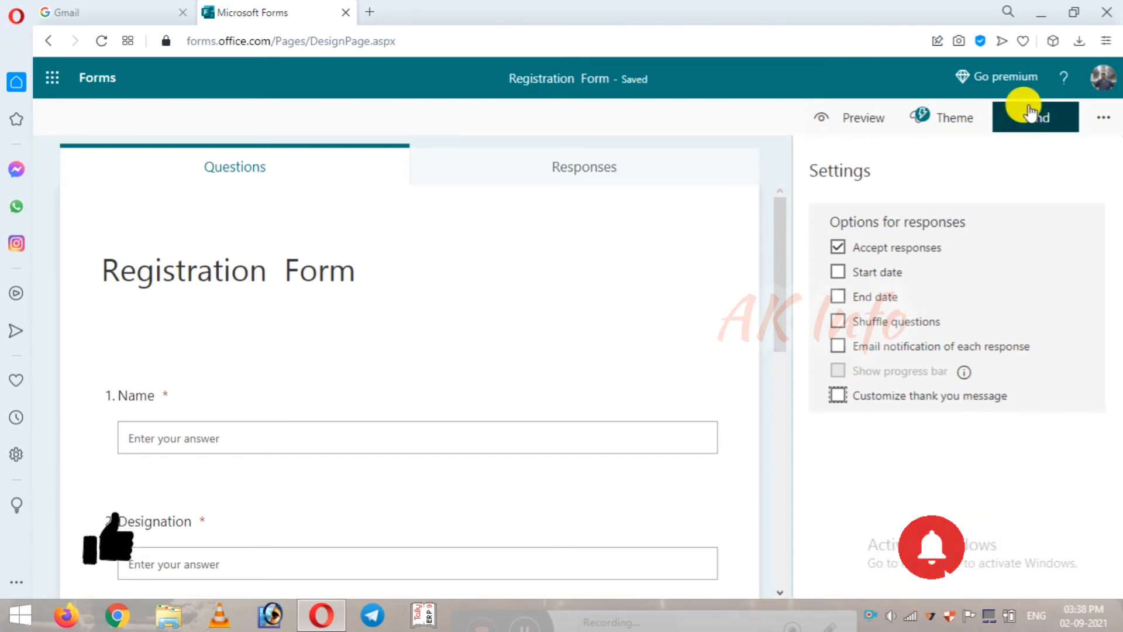
Step: Open the sharing options, then step back through settings, preview and designer to the Forms start page
left_click(1046, 123)
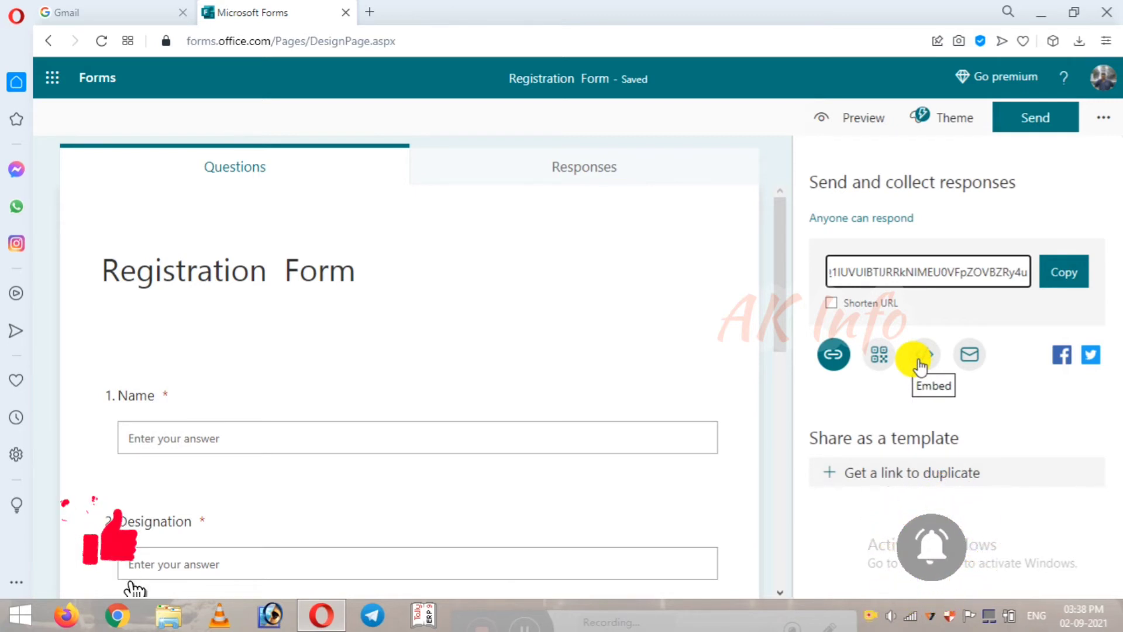
left_click(51, 43)
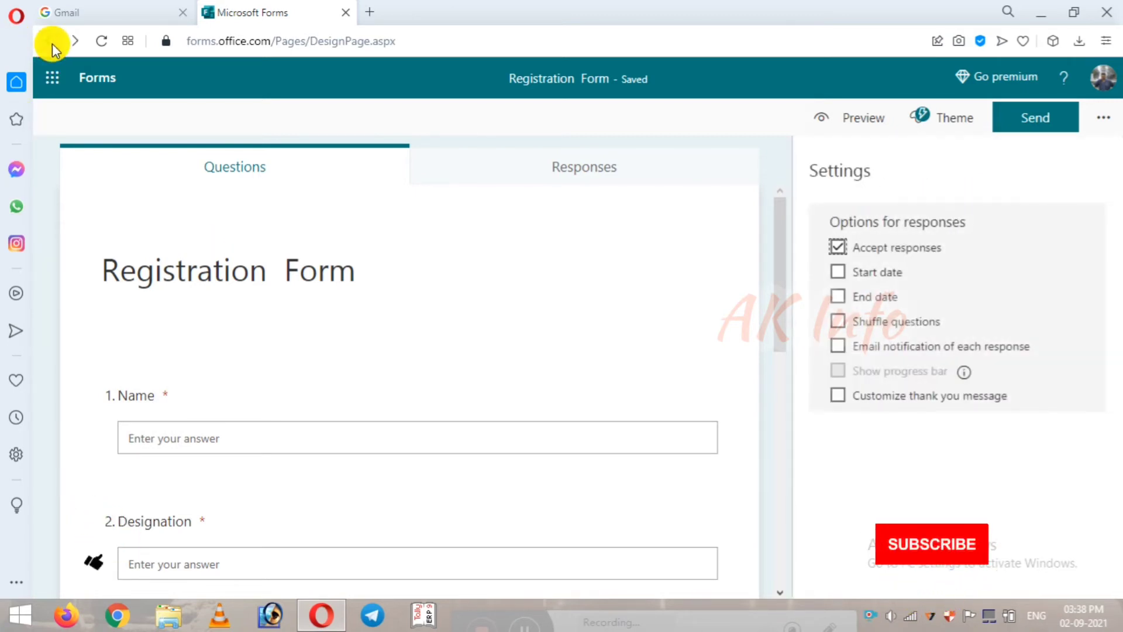
left_click(51, 44)
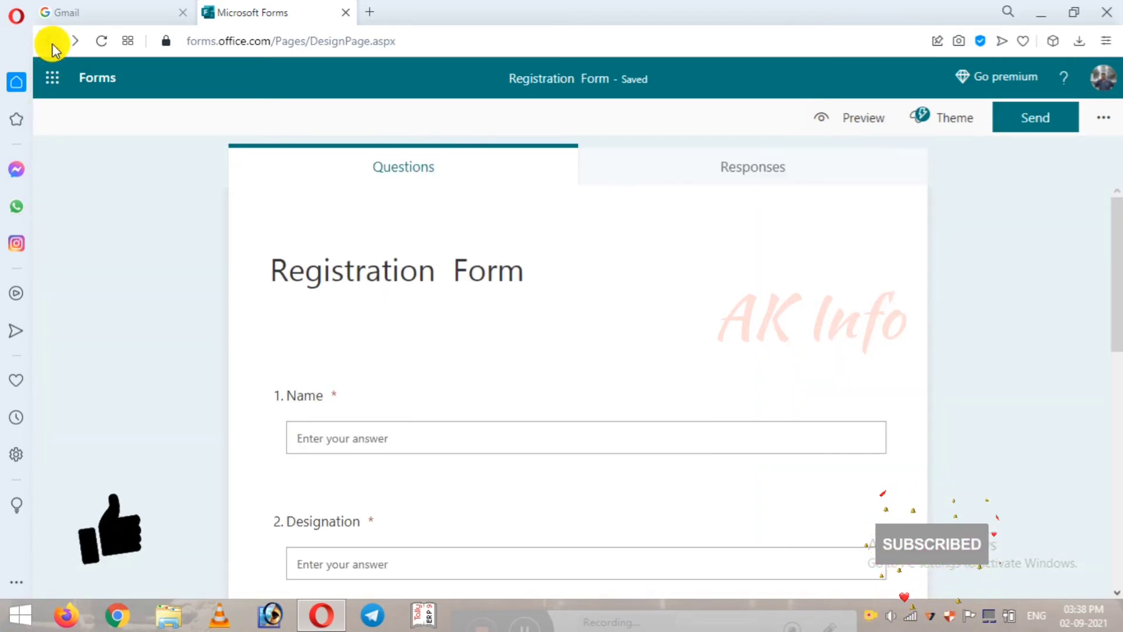
left_click(51, 44)
left_click(52, 43)
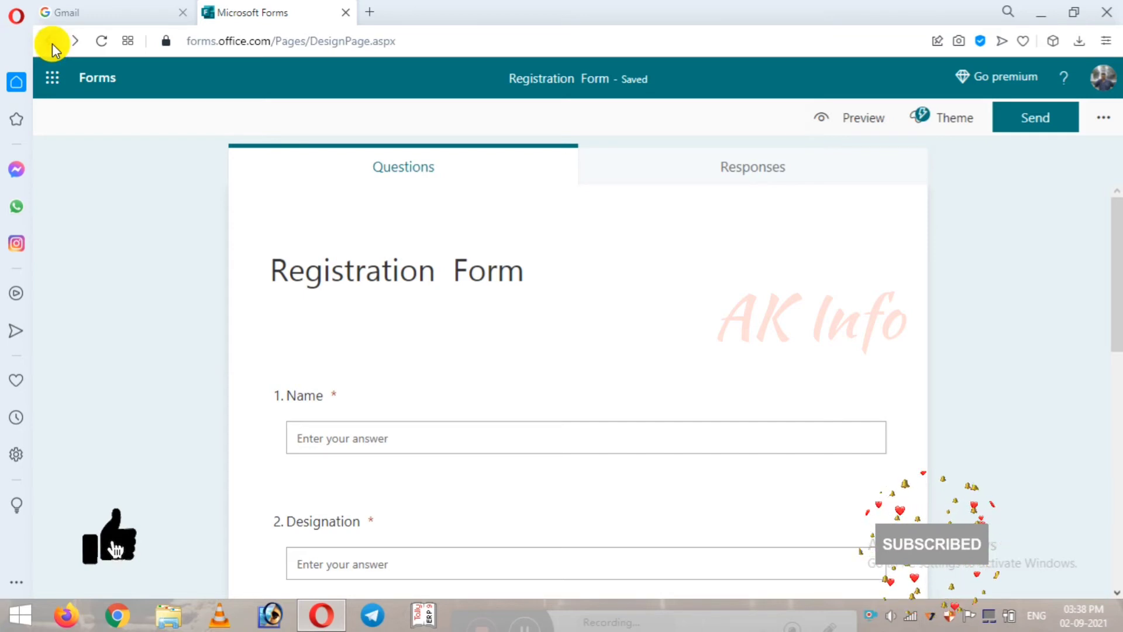
left_click(52, 44)
left_click(51, 44)
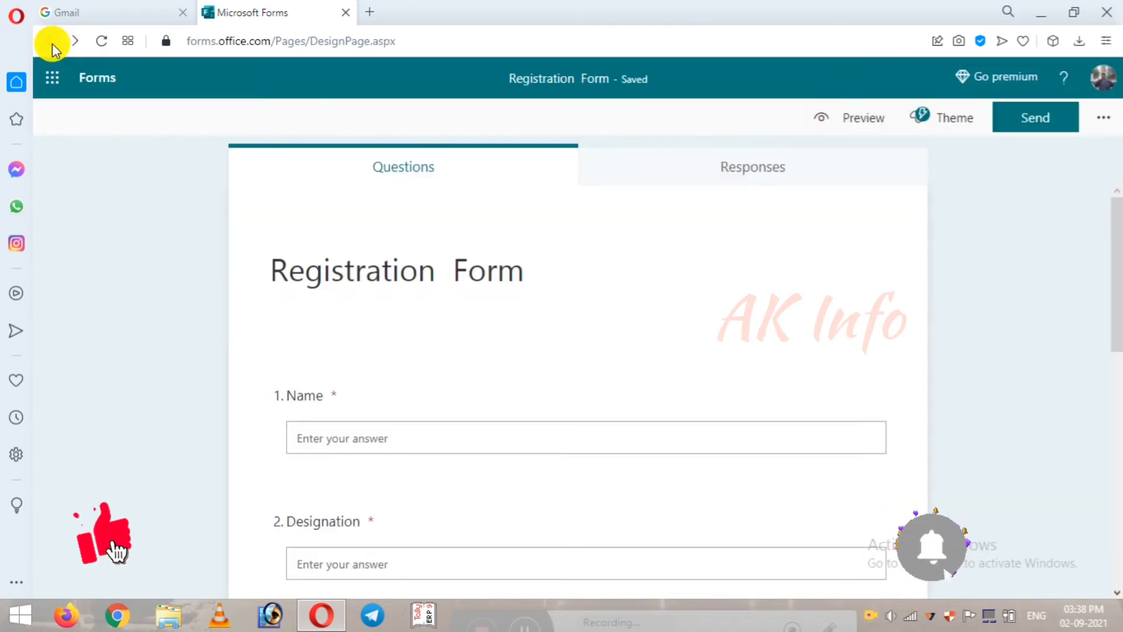
left_click(52, 43)
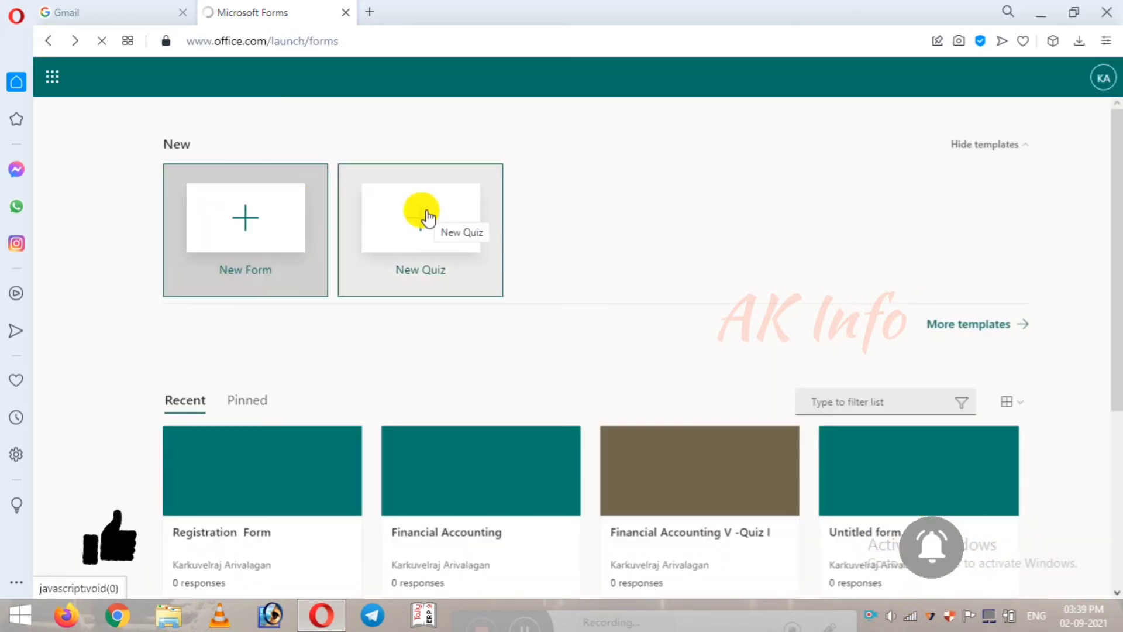
Step: Create a new quiz titled 'Corporate Accounting'
left_click(427, 213)
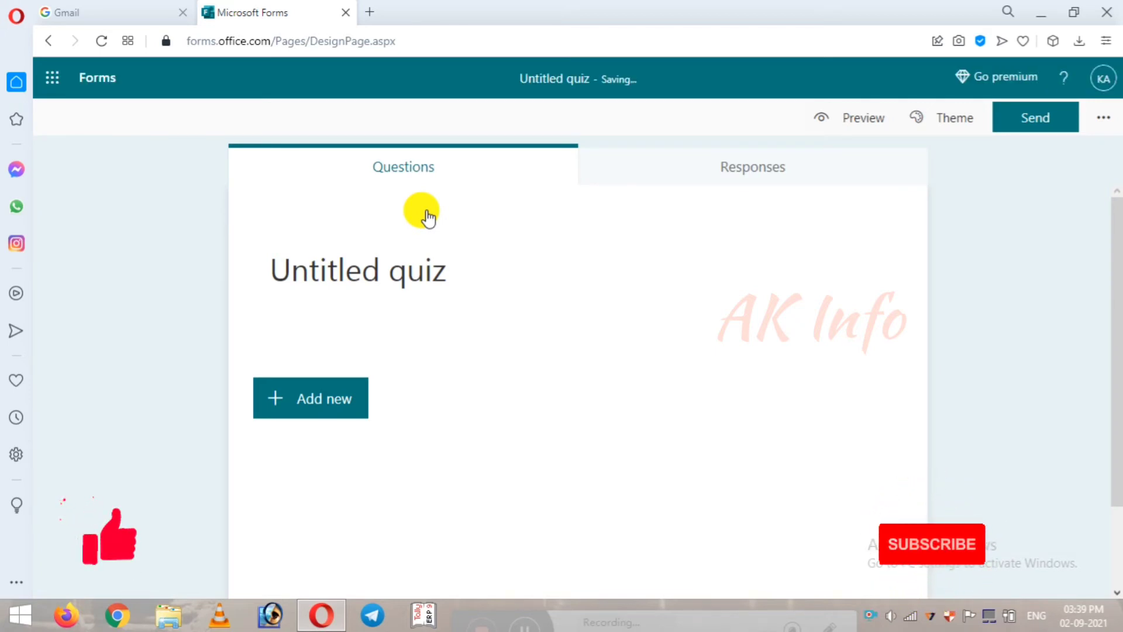
left_click(447, 272)
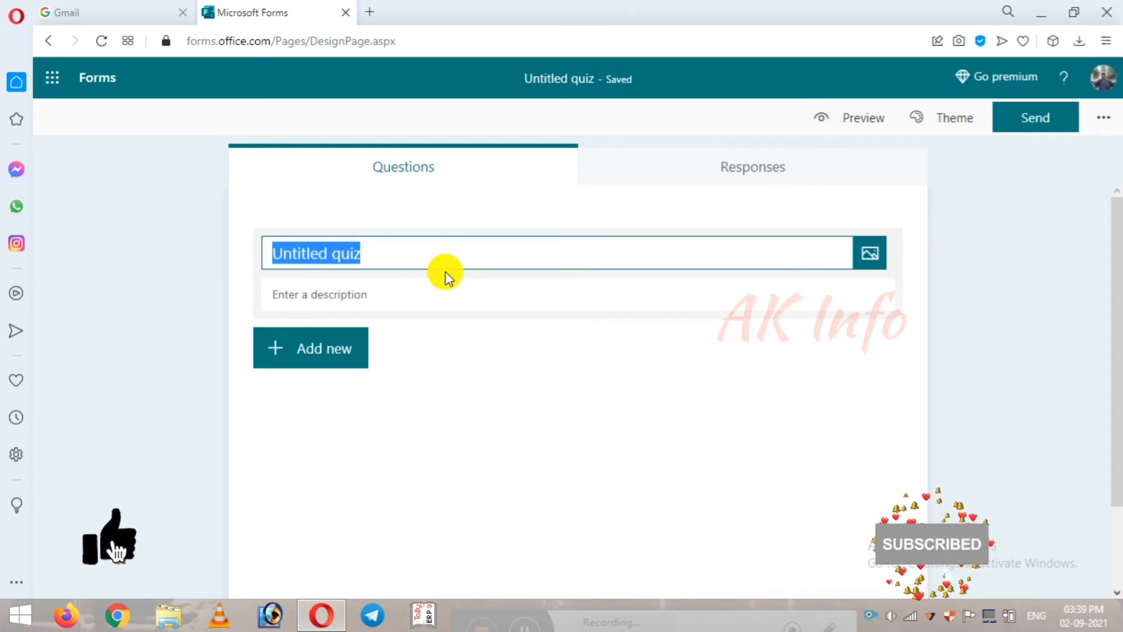
type("C")
key("BackSpace")
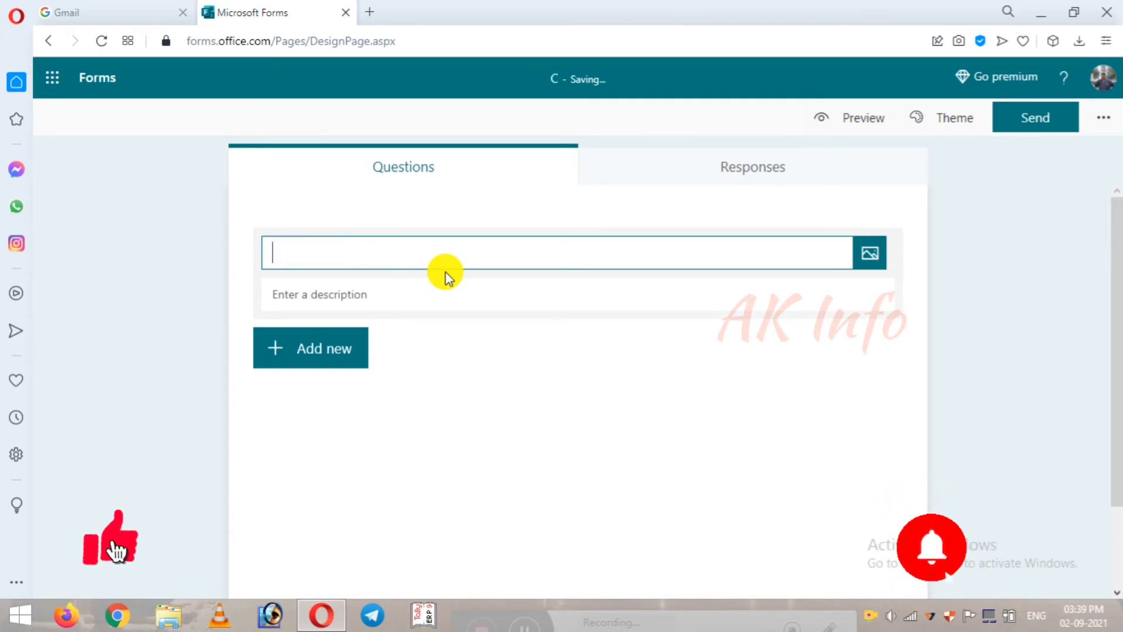
type("Co")
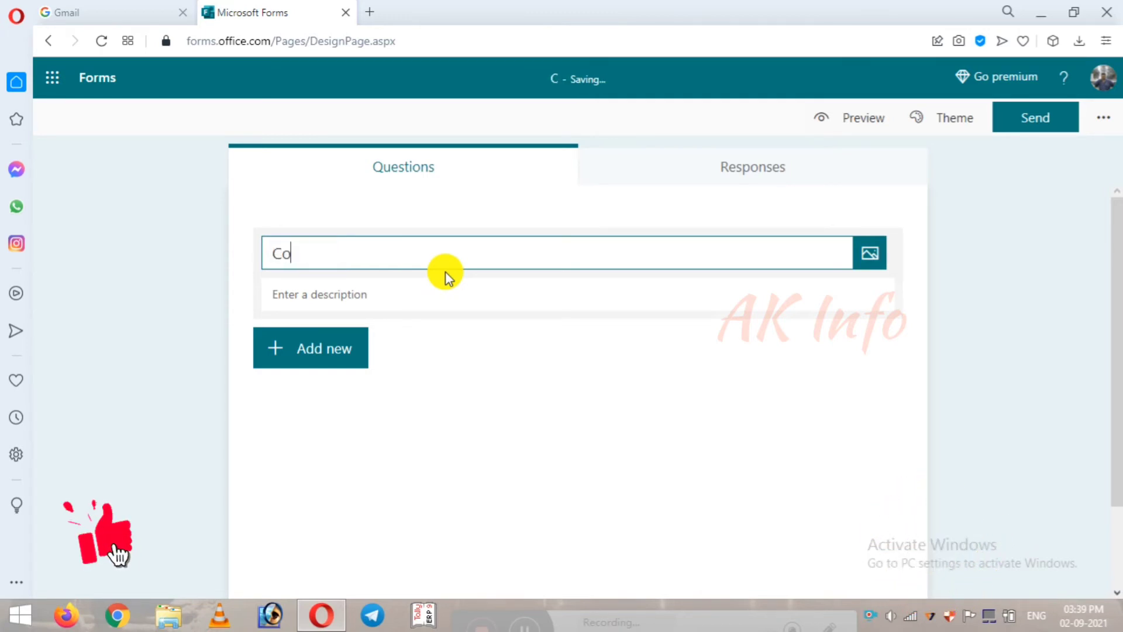
type("rporate Acc")
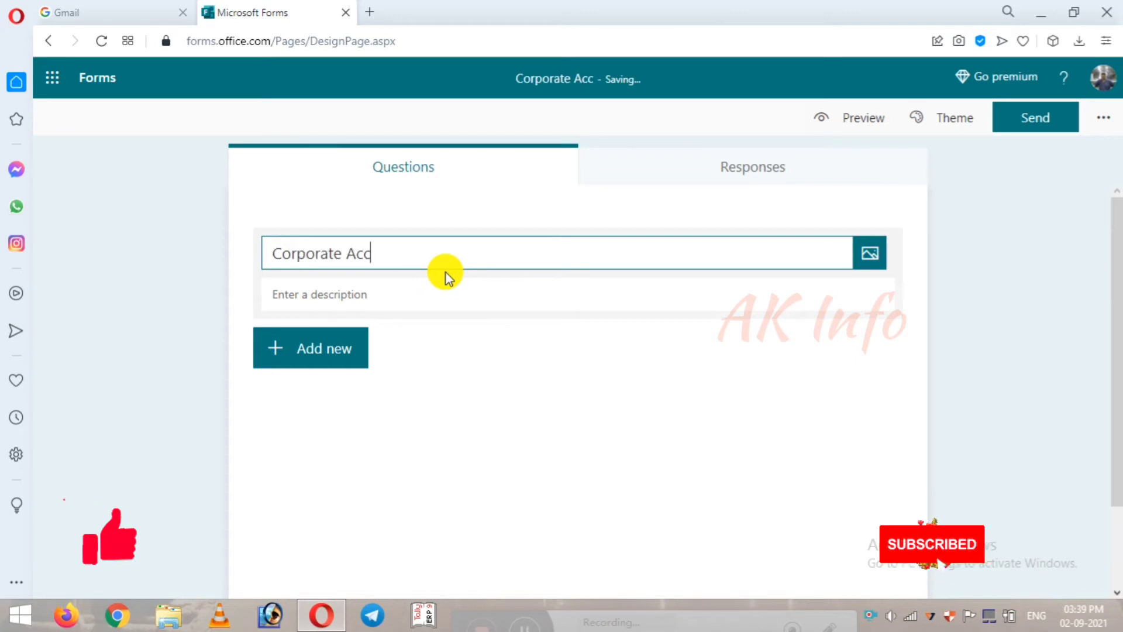
type("oun")
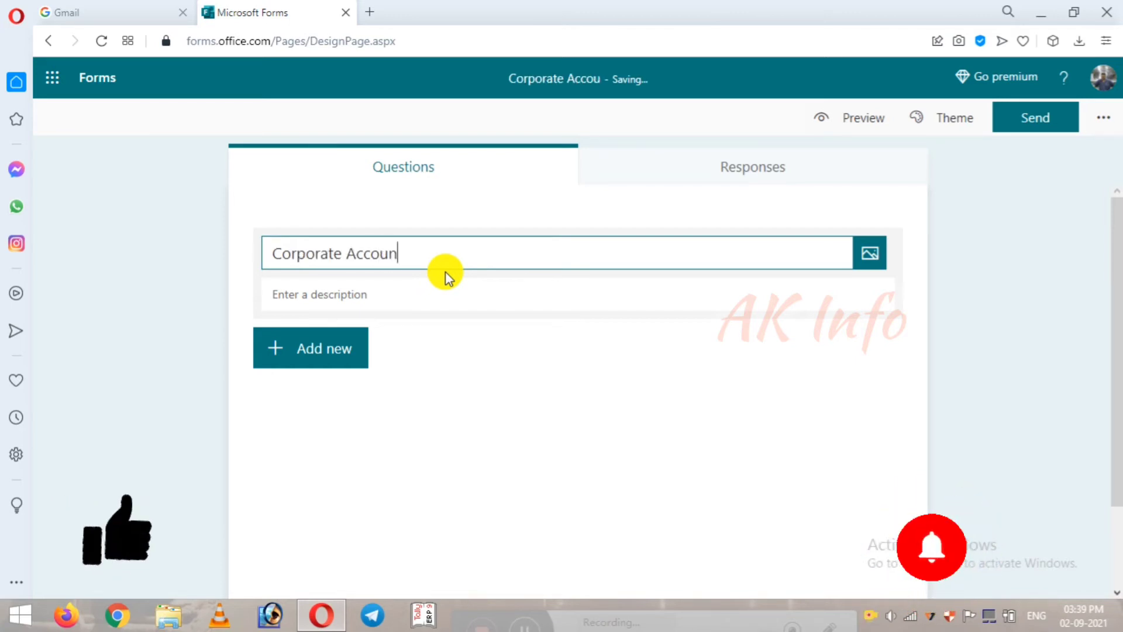
type("ting")
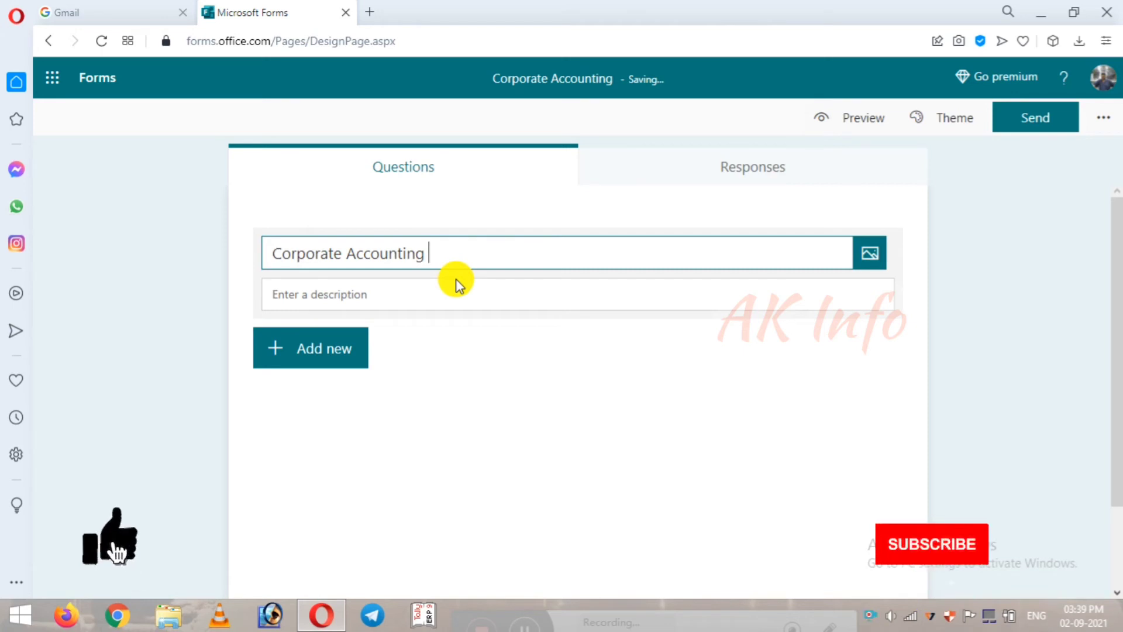
left_click(329, 351)
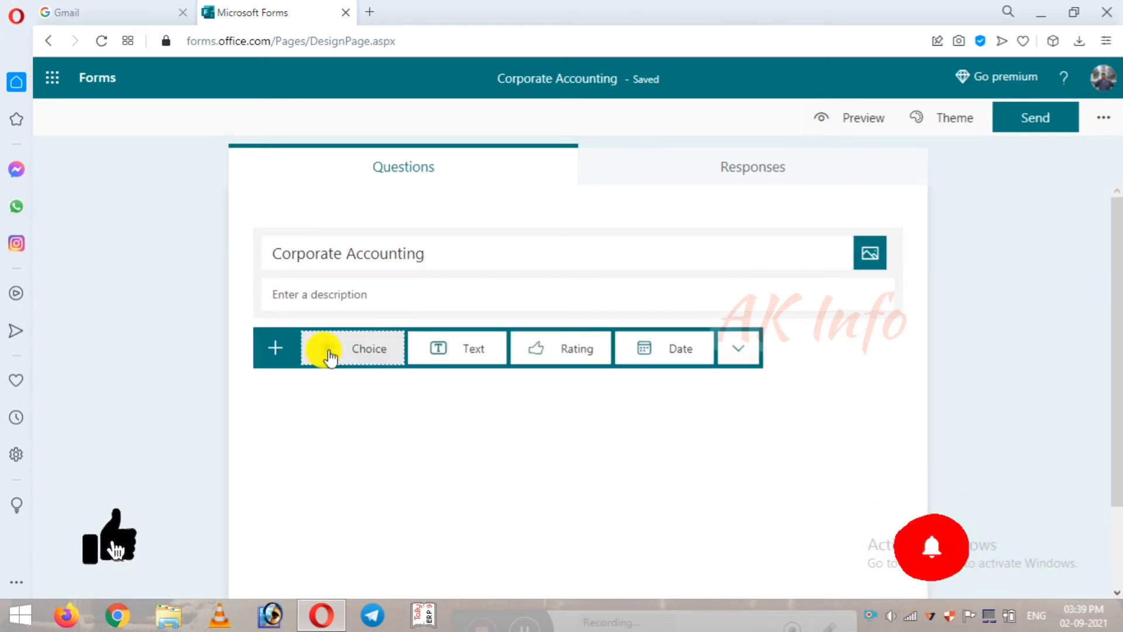
Step: Make question 1 a text question titled 'Name'
left_click(447, 350)
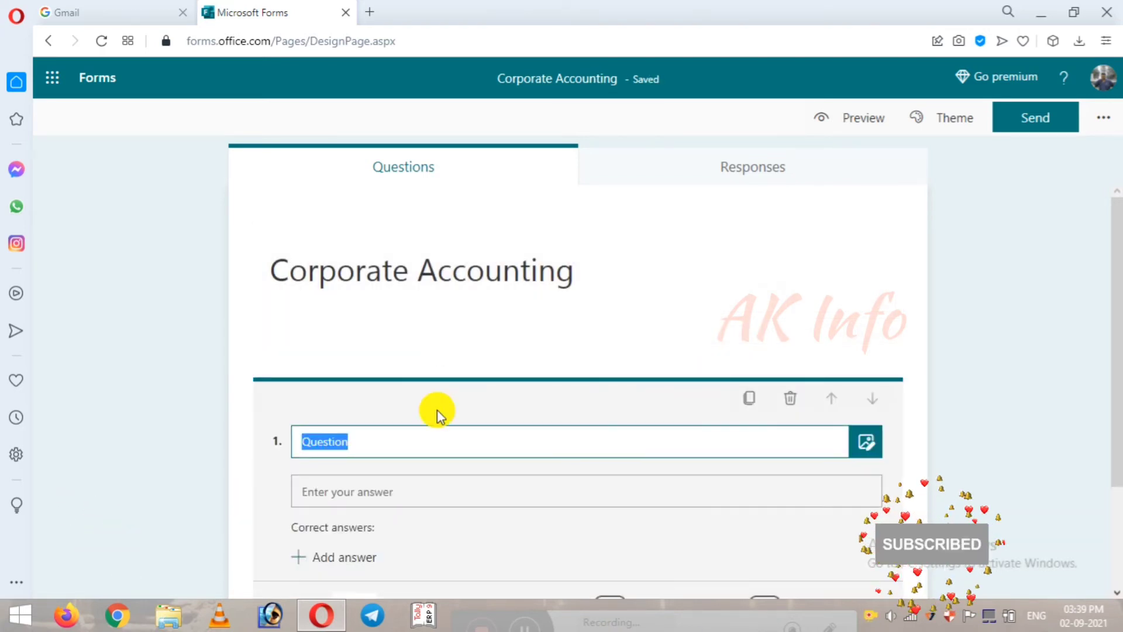
type("Name")
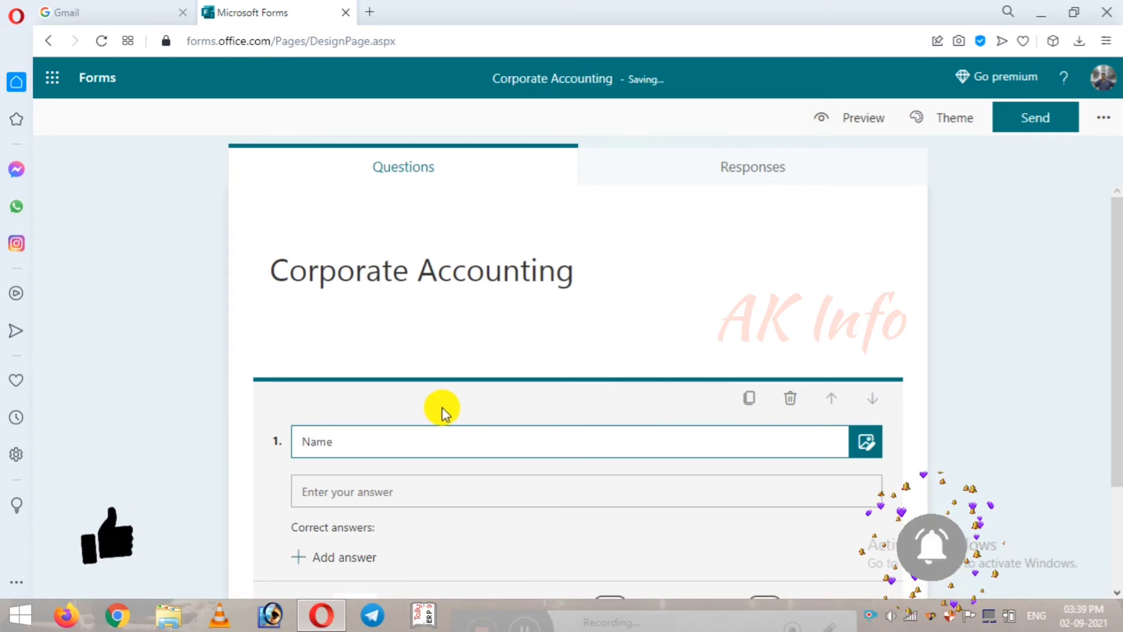
scroll(441, 410, "down", 3)
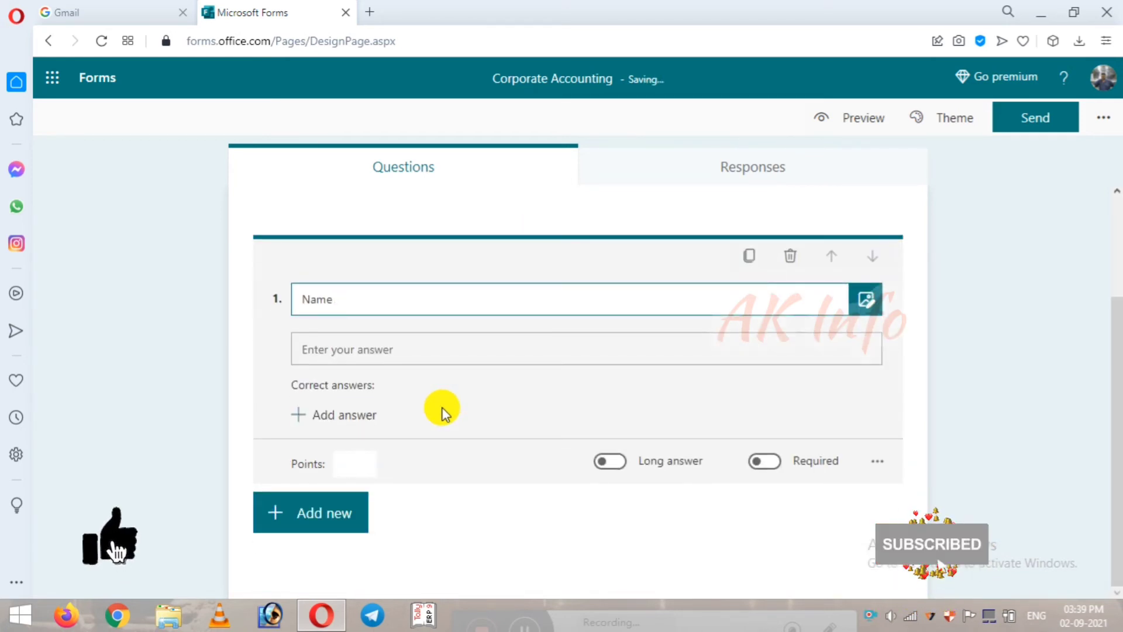
scroll(442, 409, "up", 3)
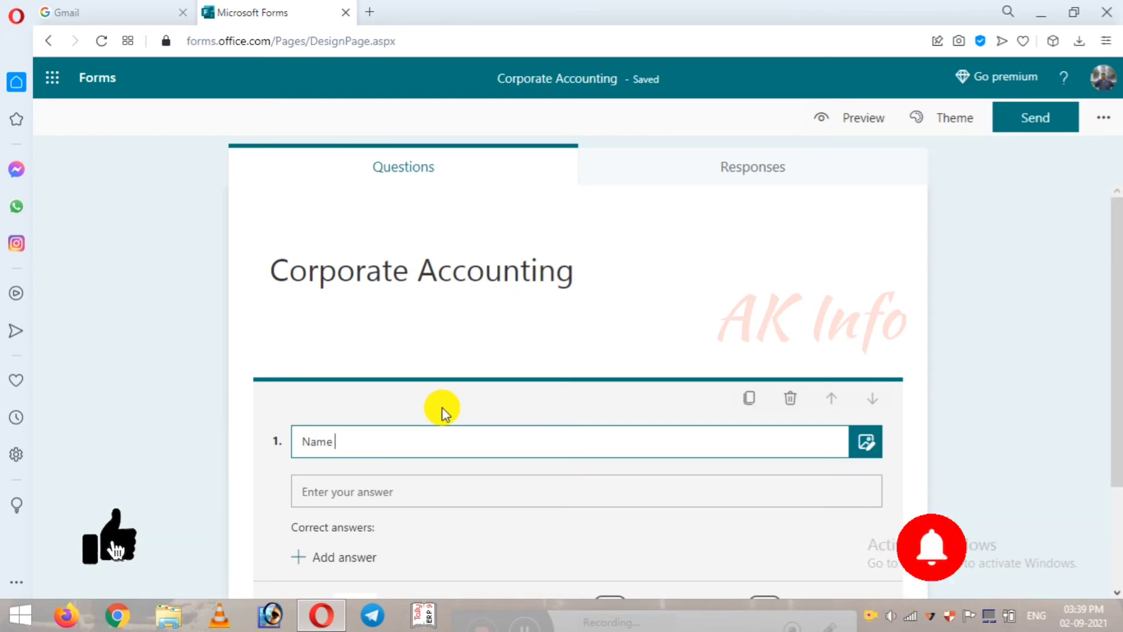
scroll(443, 412, "down", 3)
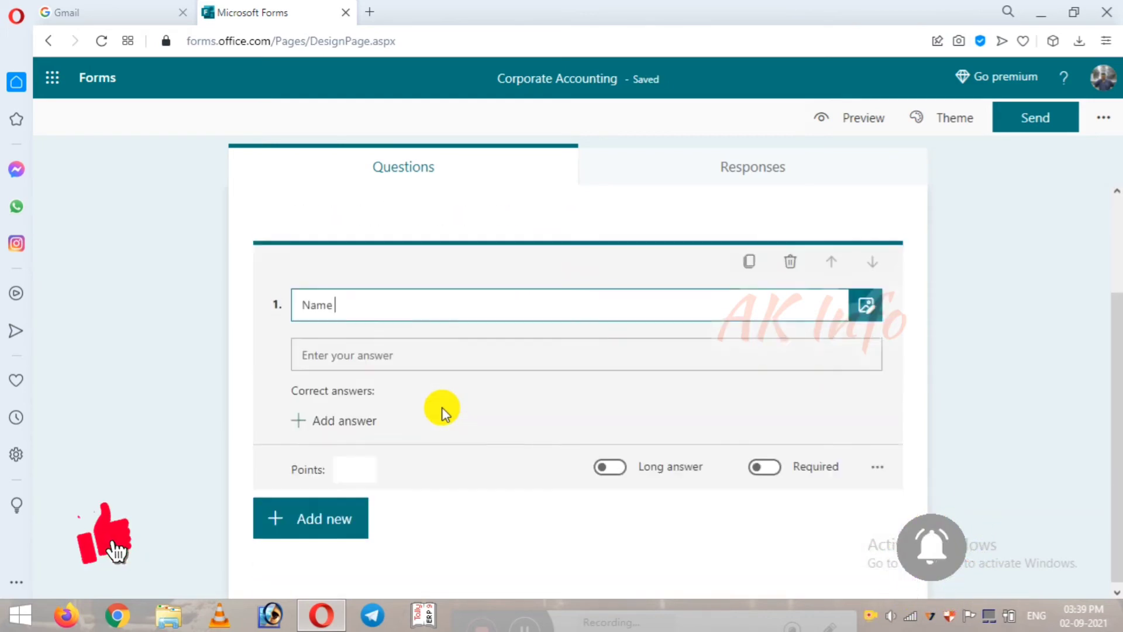
left_click(280, 511)
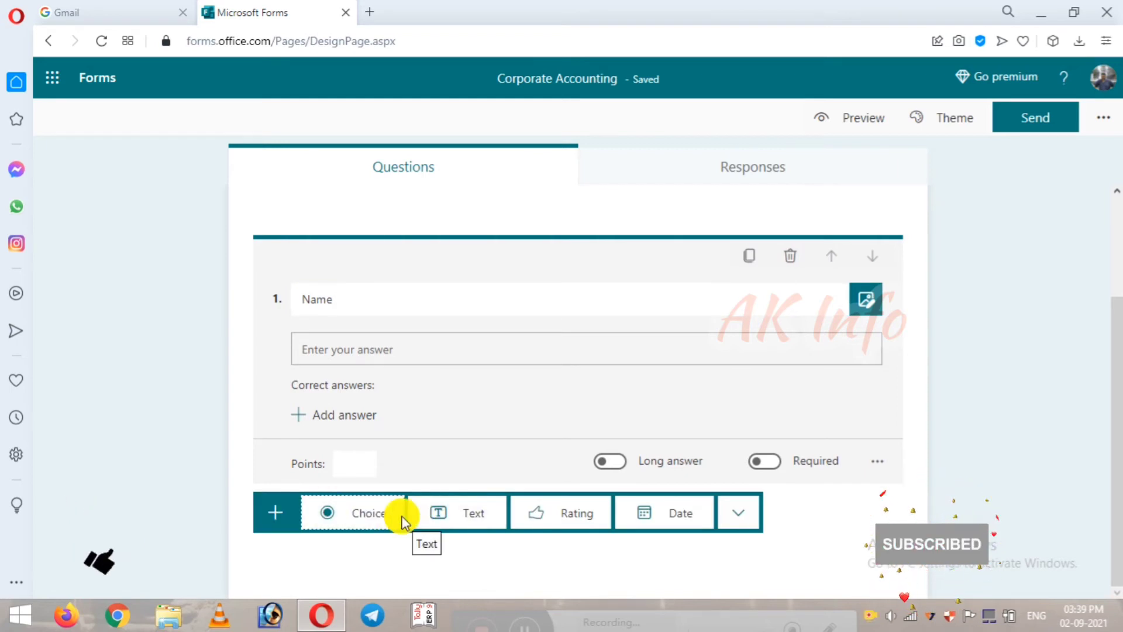
Step: Add a multiple-choice question 2 worth 5 points
left_click(377, 518)
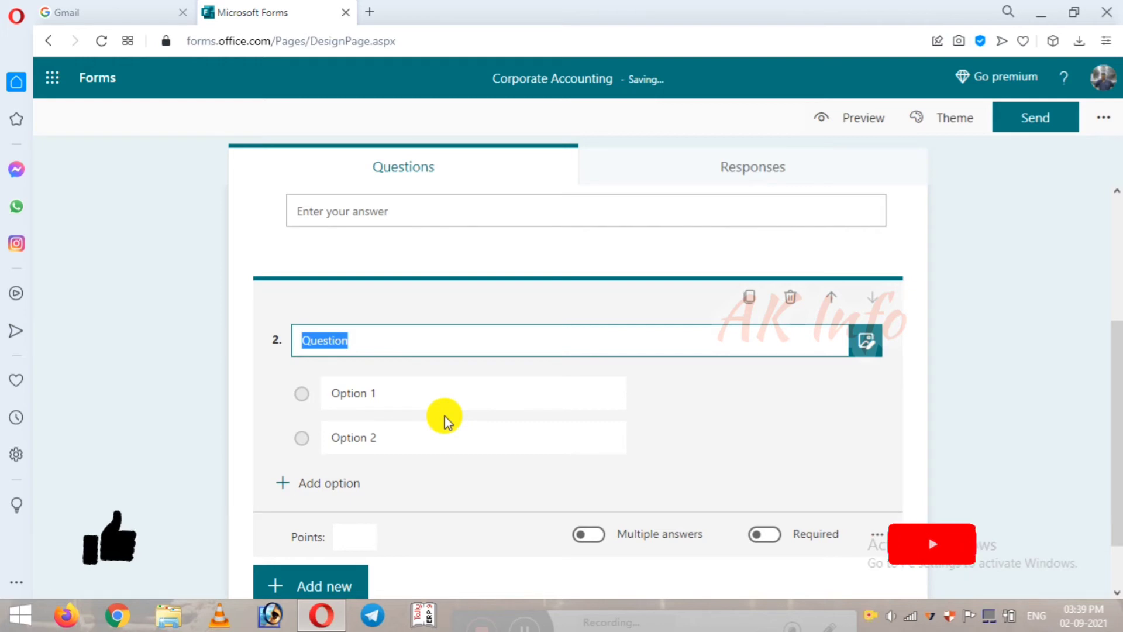
scroll(451, 422, "down", 1)
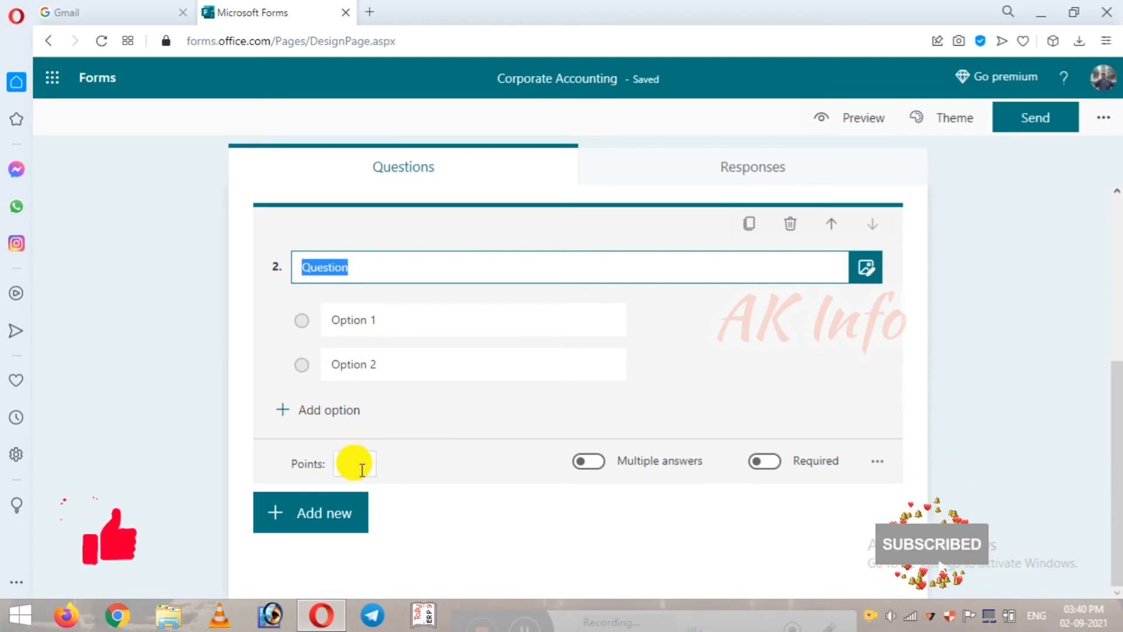
left_click(352, 463)
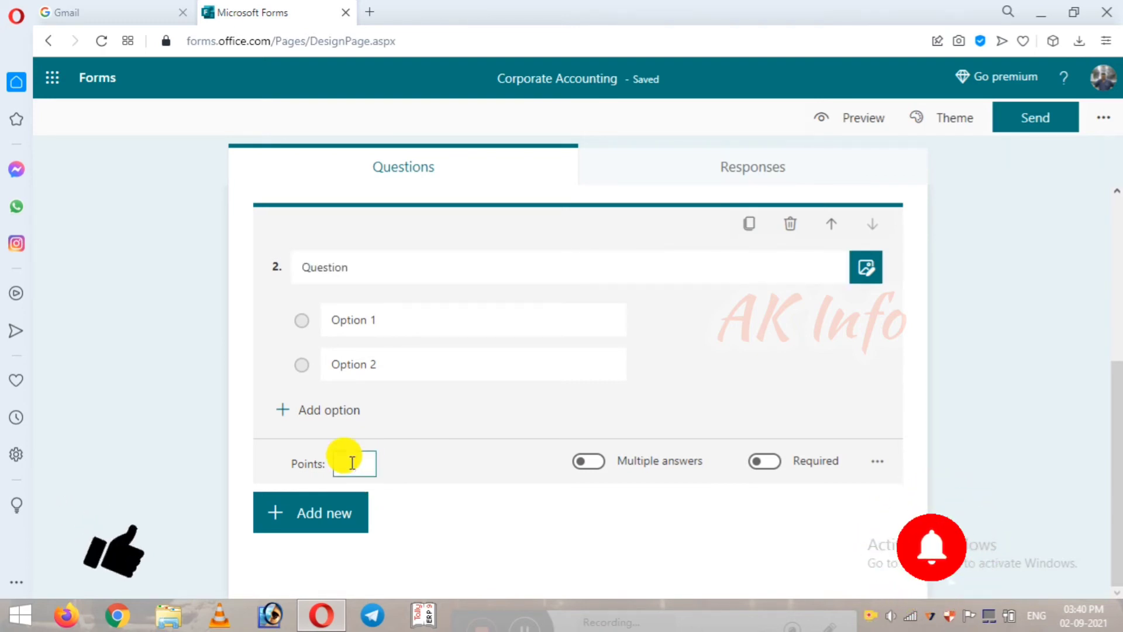
type("5")
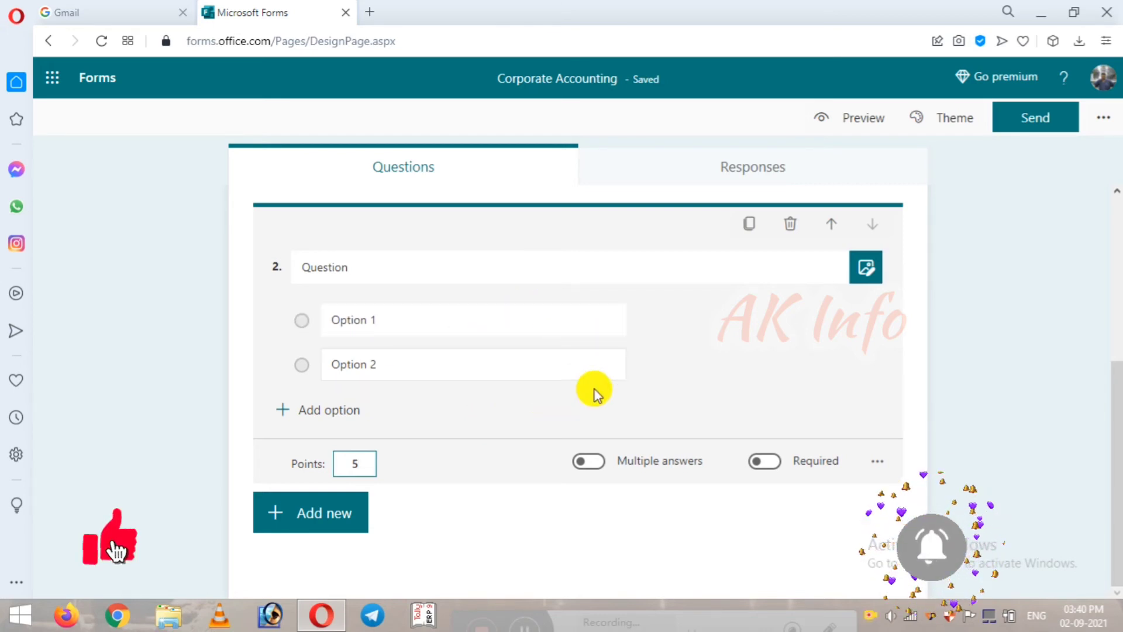
Step: Add Options 3 and 4, mark Option 3 correct, and make question 2 required
left_click(289, 411)
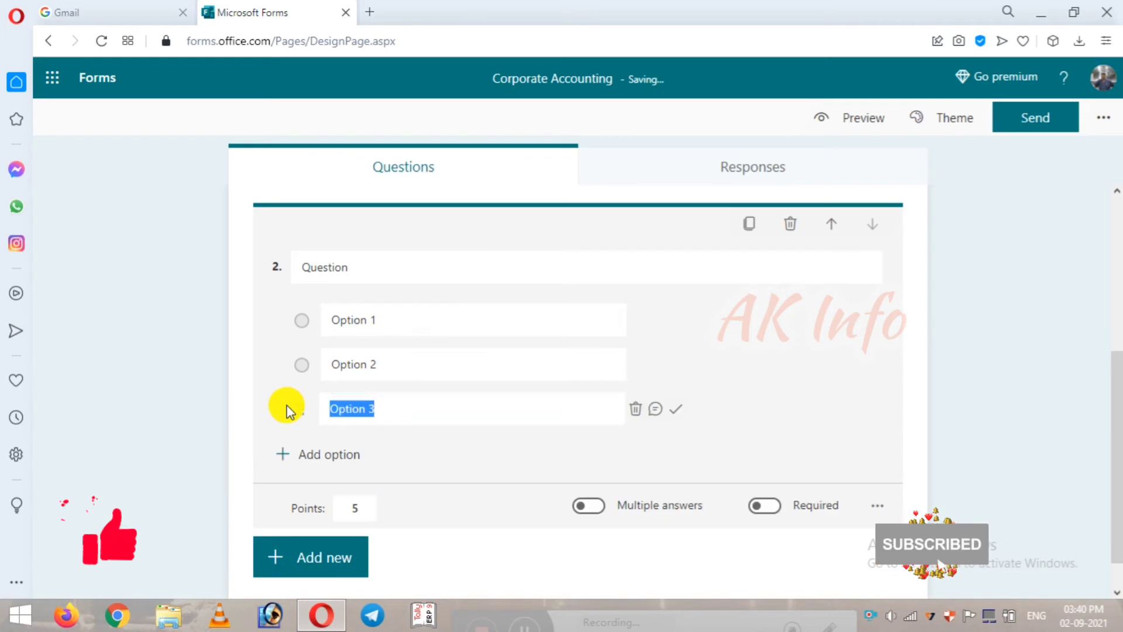
left_click(283, 456)
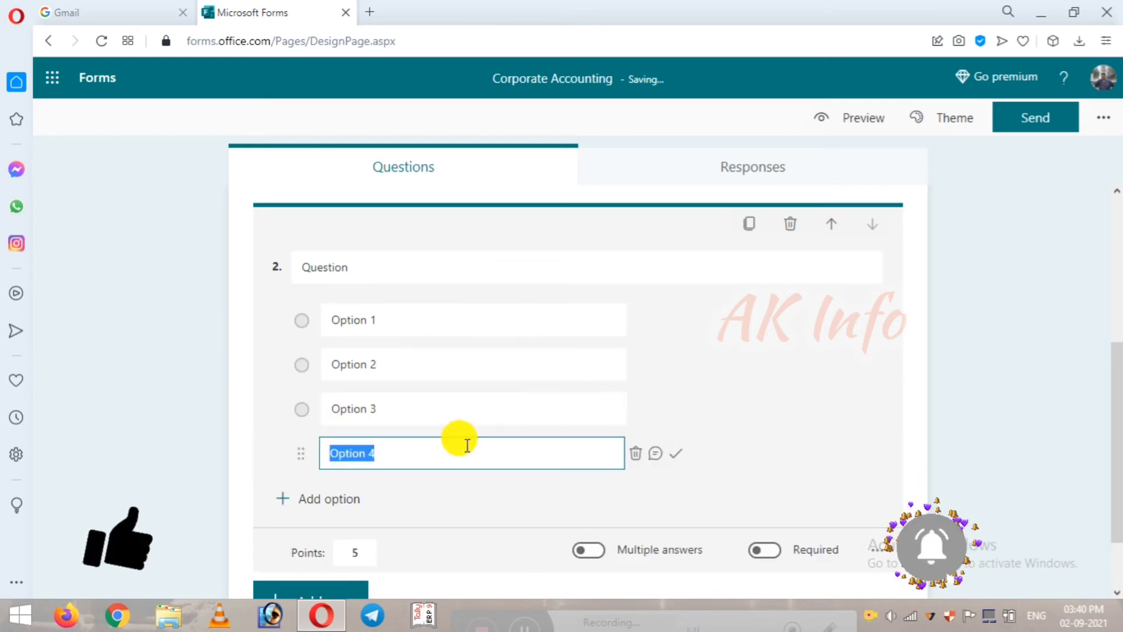
left_click(572, 408)
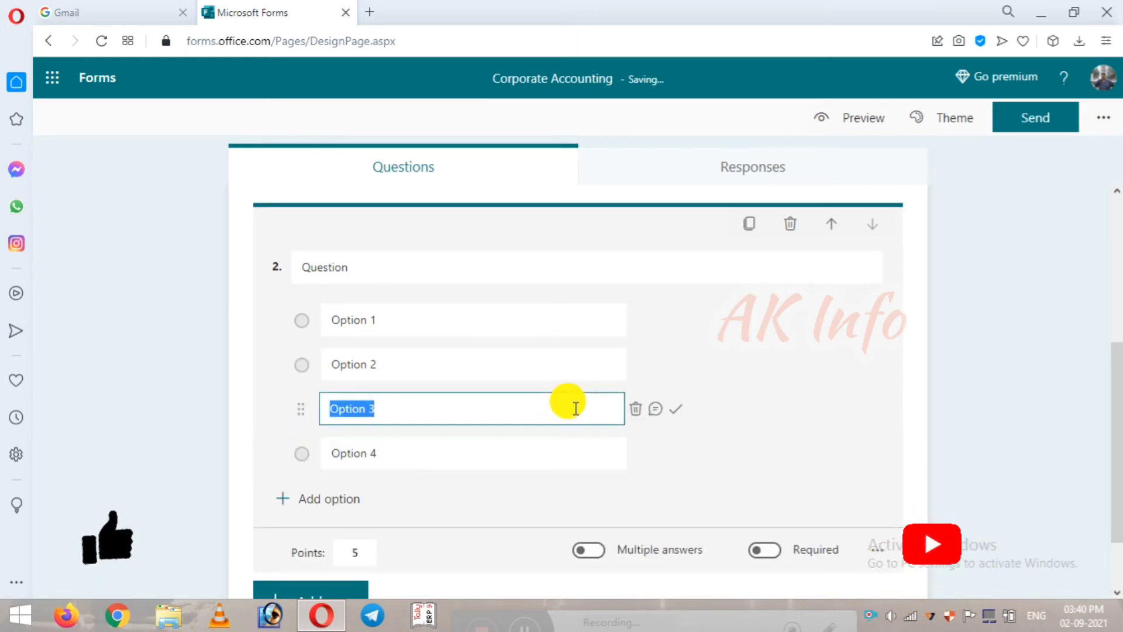
left_click(677, 414)
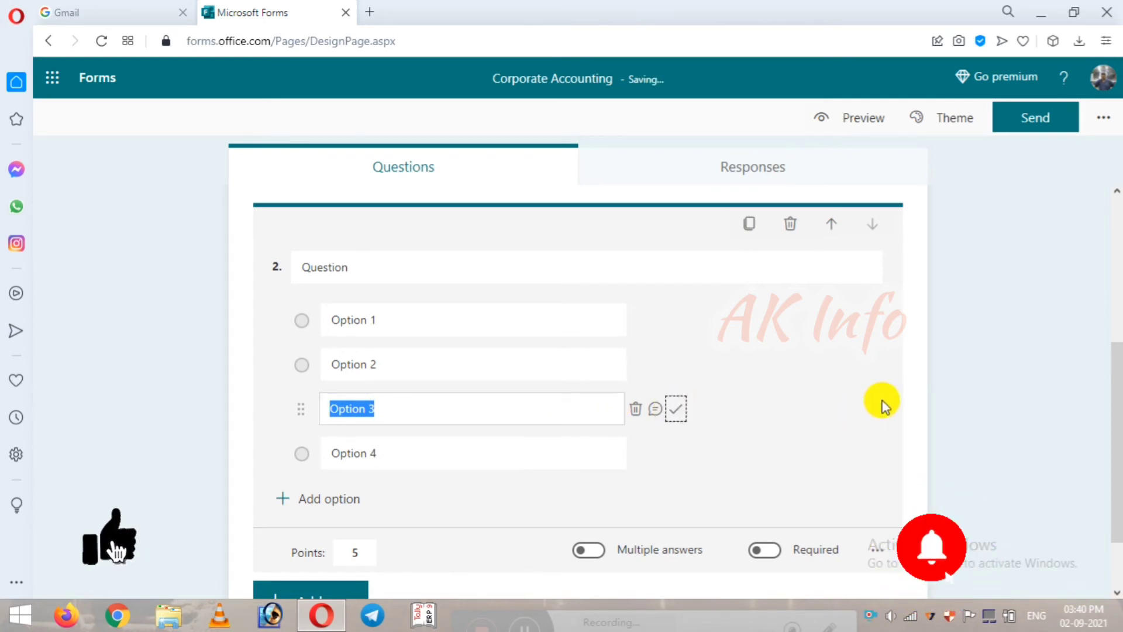
scroll(882, 406, "down", 2)
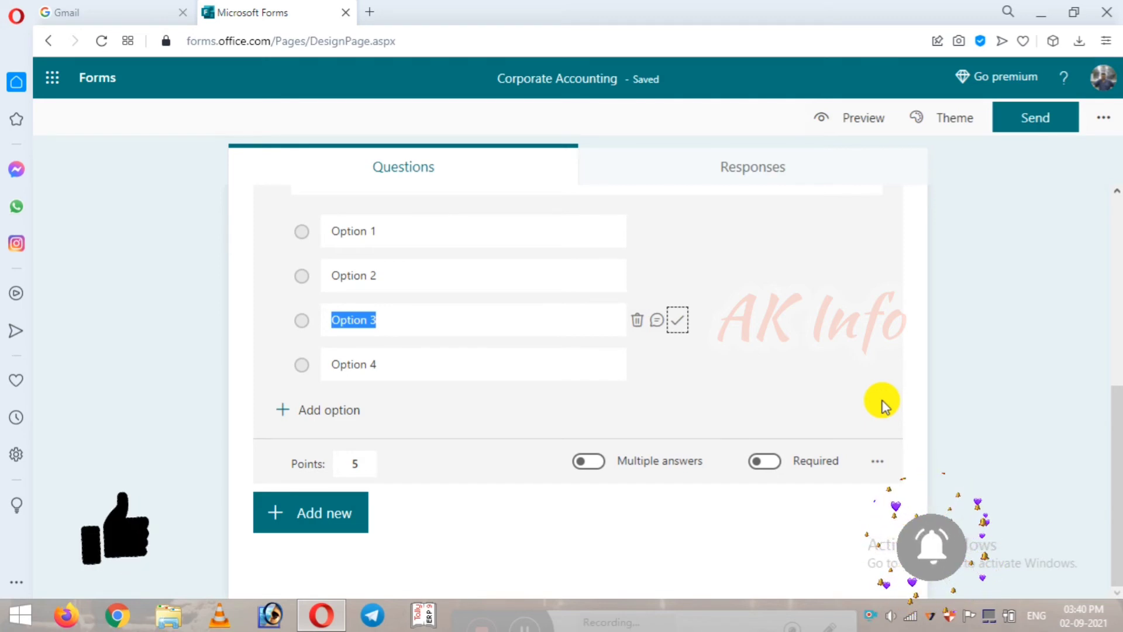
left_click(770, 468)
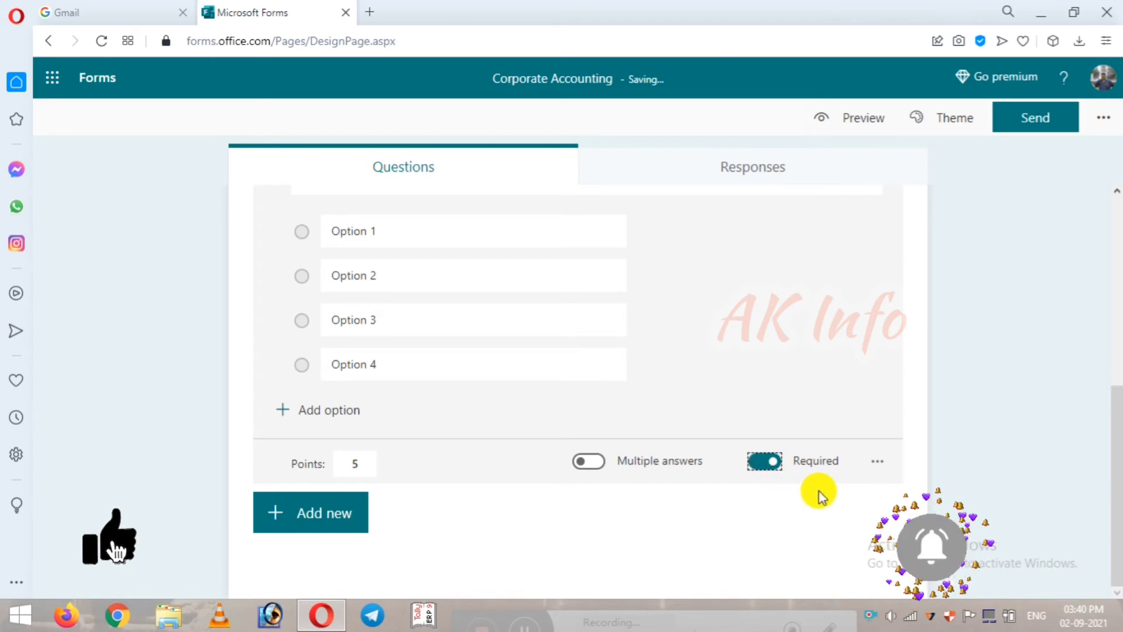
scroll(707, 464, "up", 3)
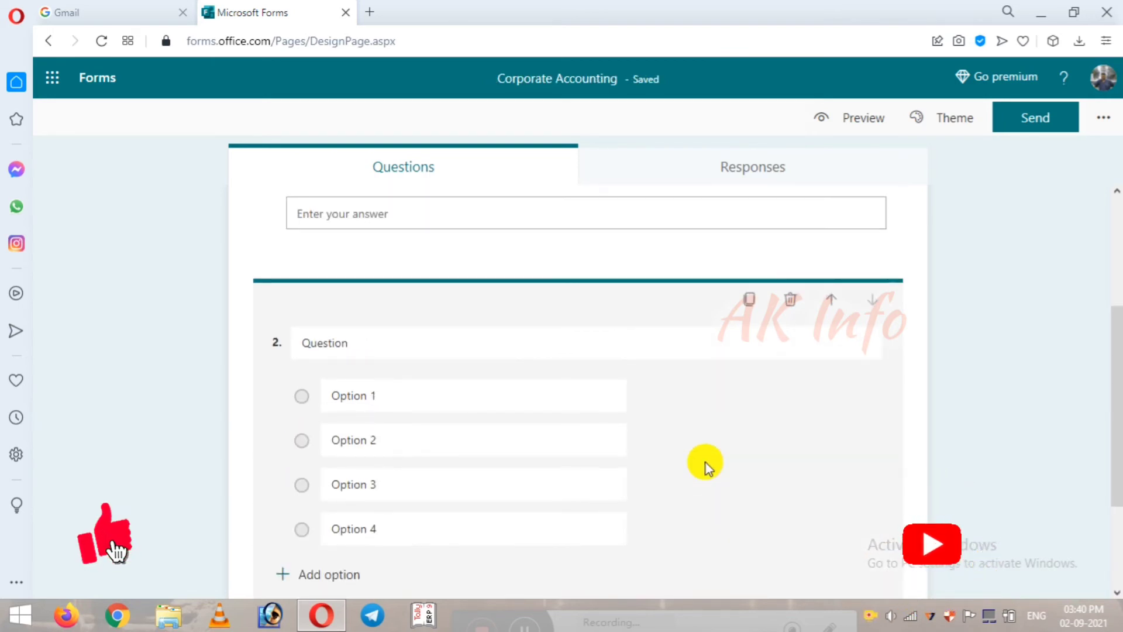
scroll(707, 463, "down", 3)
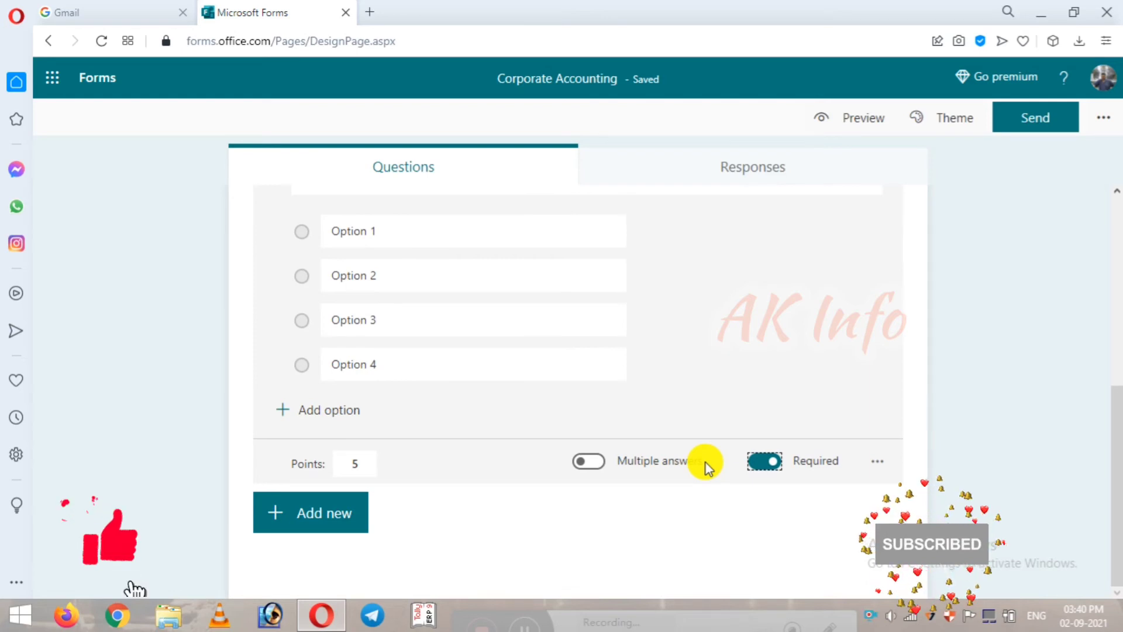
left_click(275, 515)
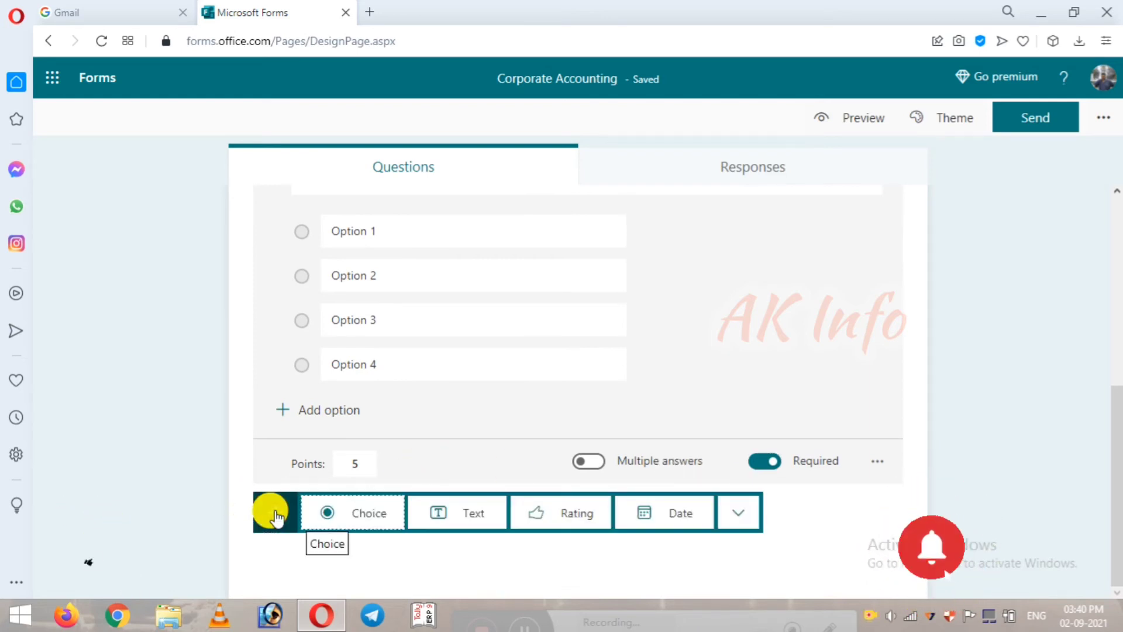
Step: Insert a text-answer question 3 below question 2
left_click(489, 520)
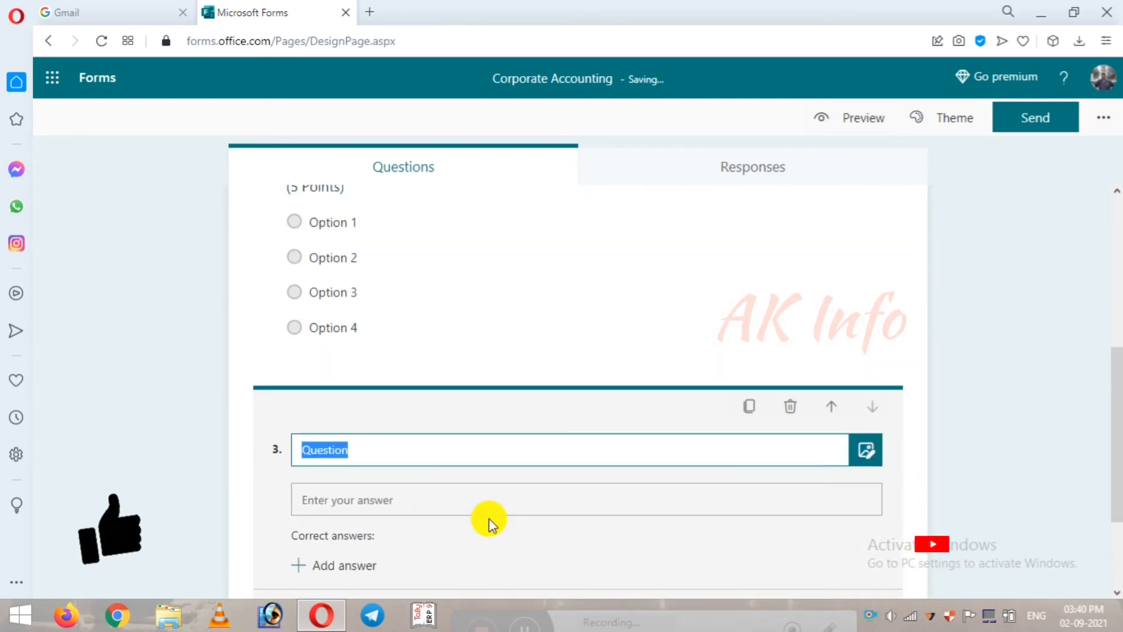
scroll(543, 505, "down", 3)
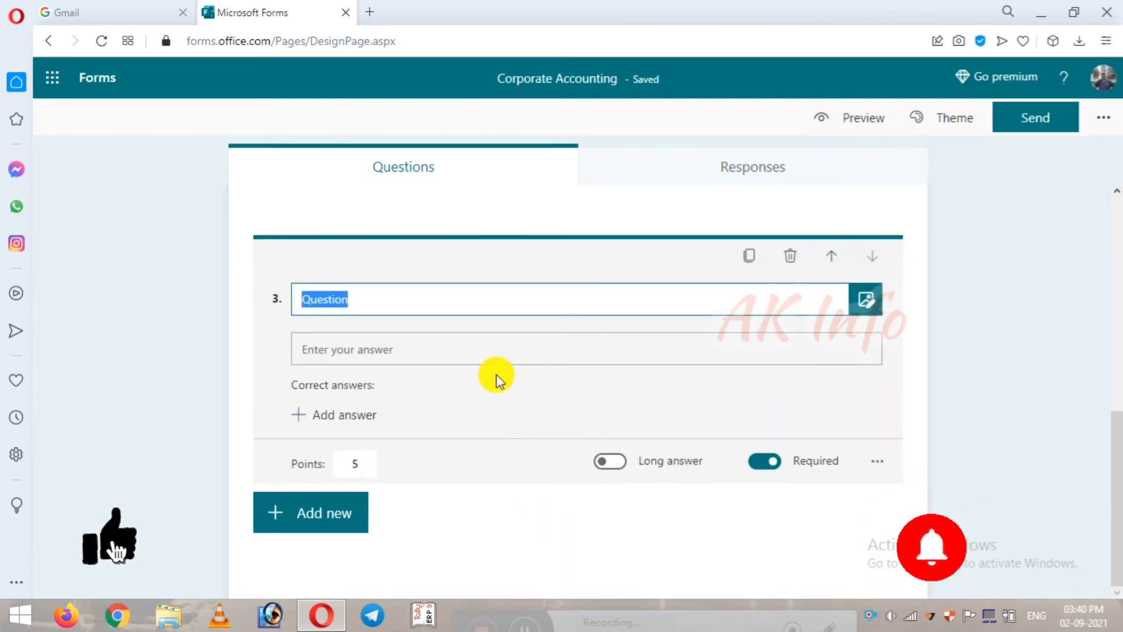
left_click(549, 351)
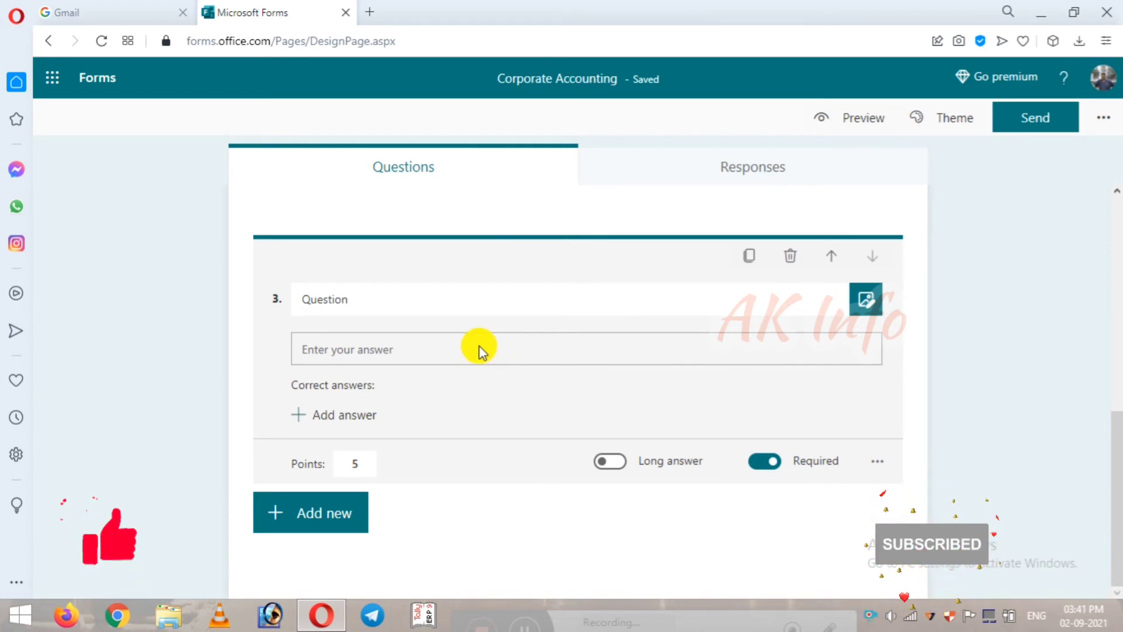
scroll(512, 446, "up", 4)
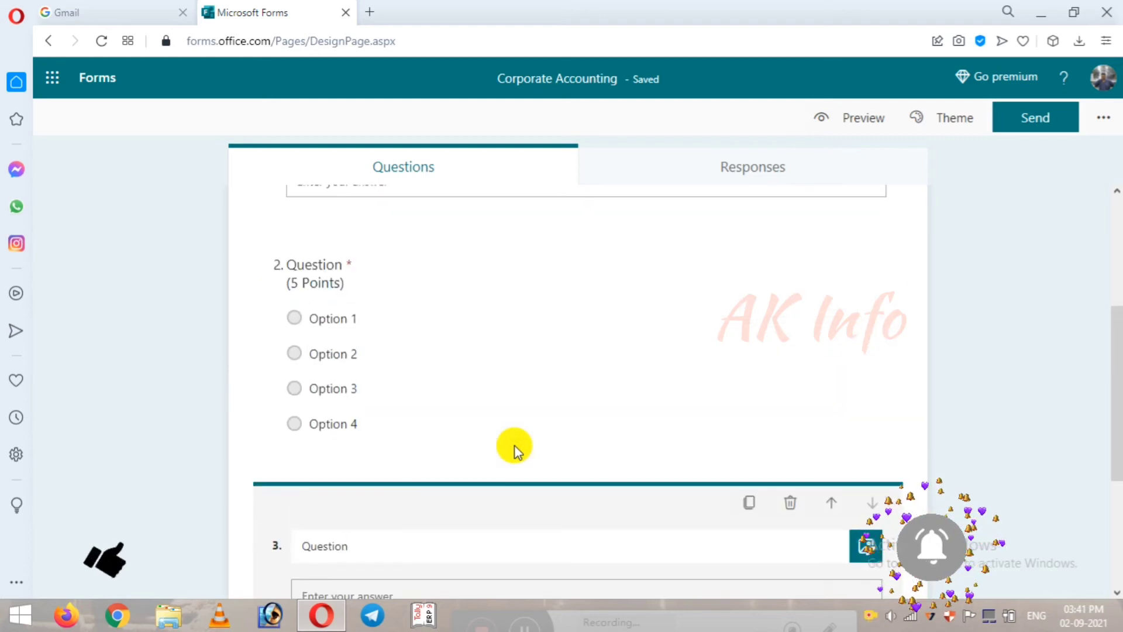
Step: Reopen question 2 and set Option 3 as its correct answer
left_click(461, 351)
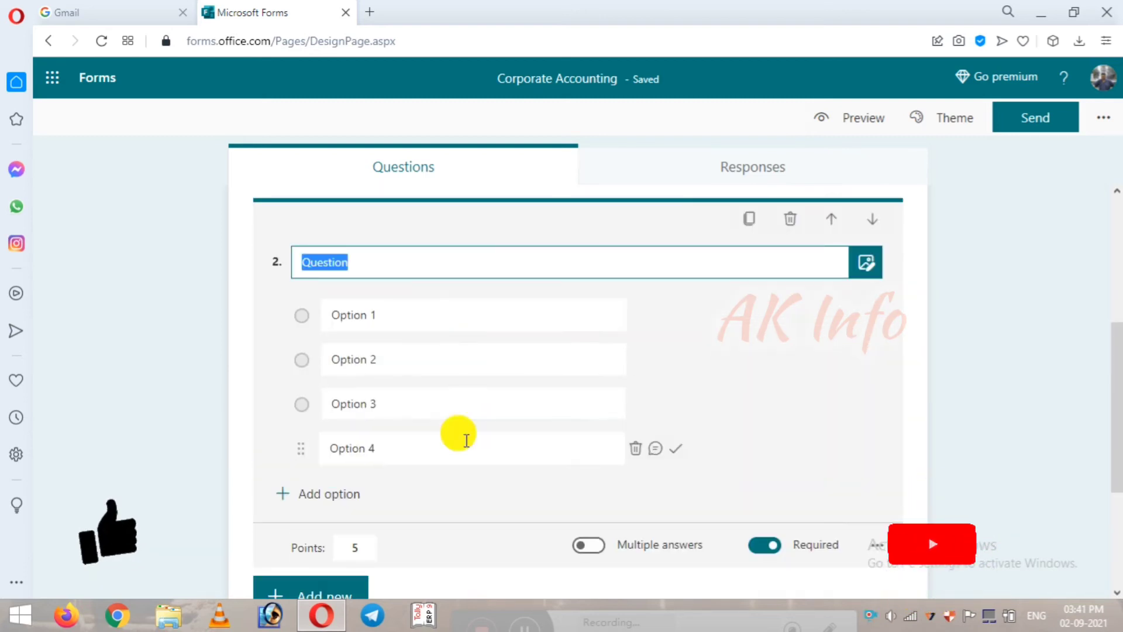
scroll(462, 443, "down", 1)
scroll(370, 470, "up", 1)
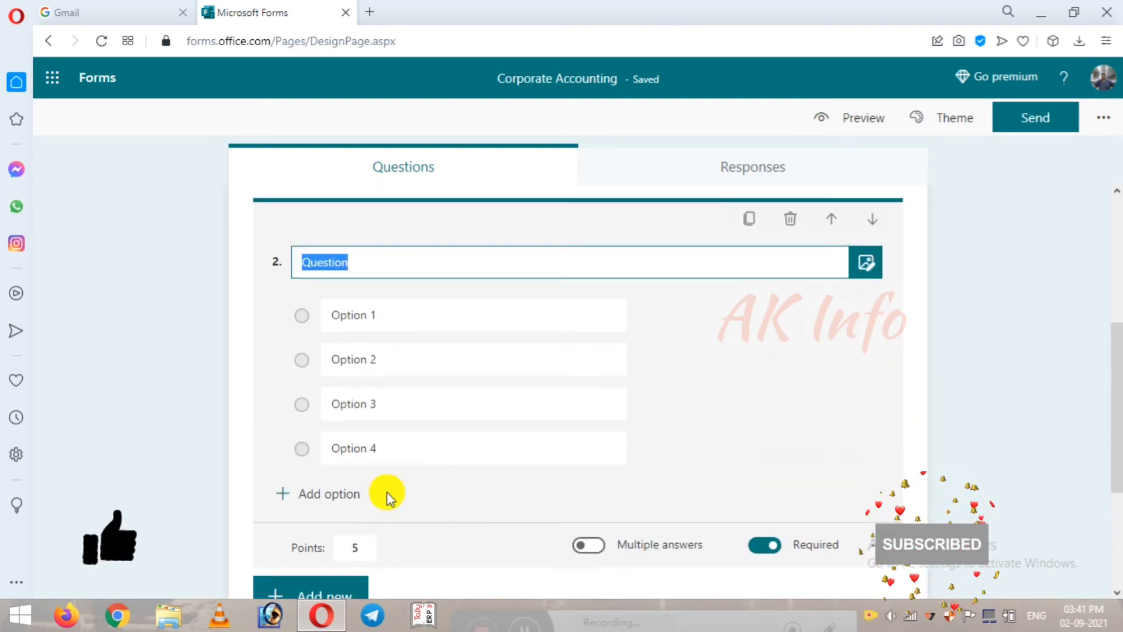
mouse_move(635, 315)
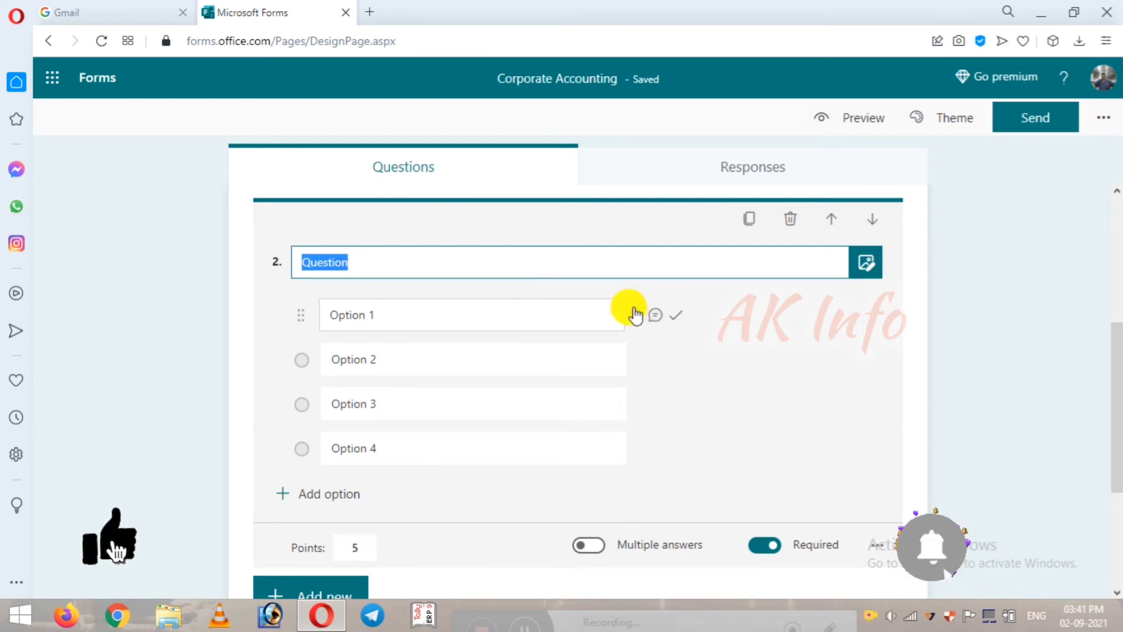
mouse_move(482, 409)
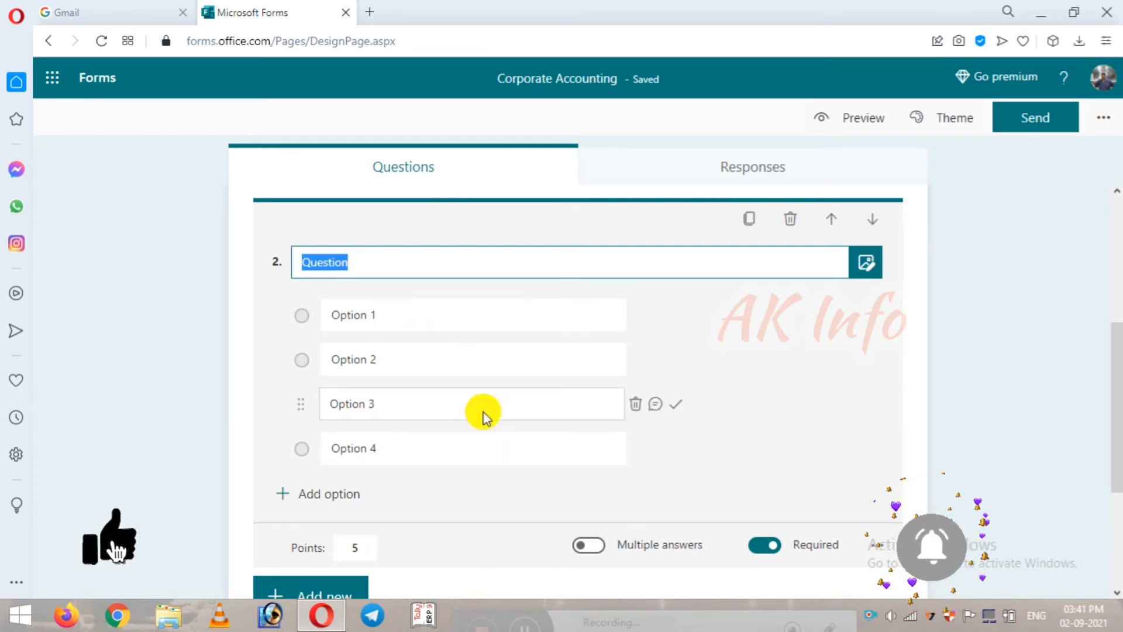
left_click(677, 409)
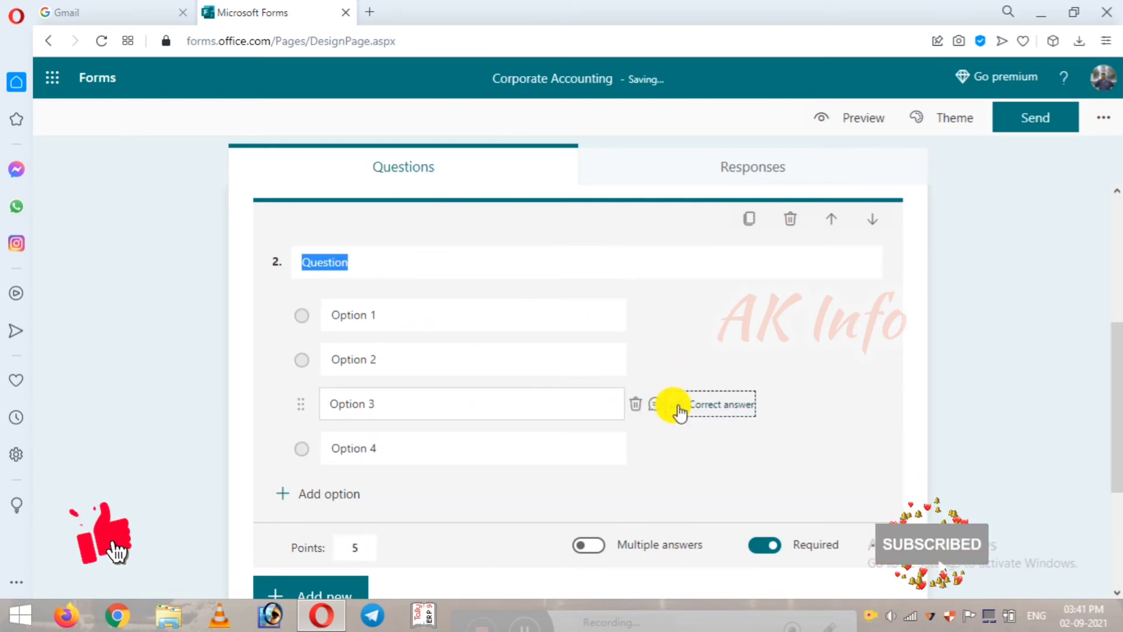
left_click(693, 405)
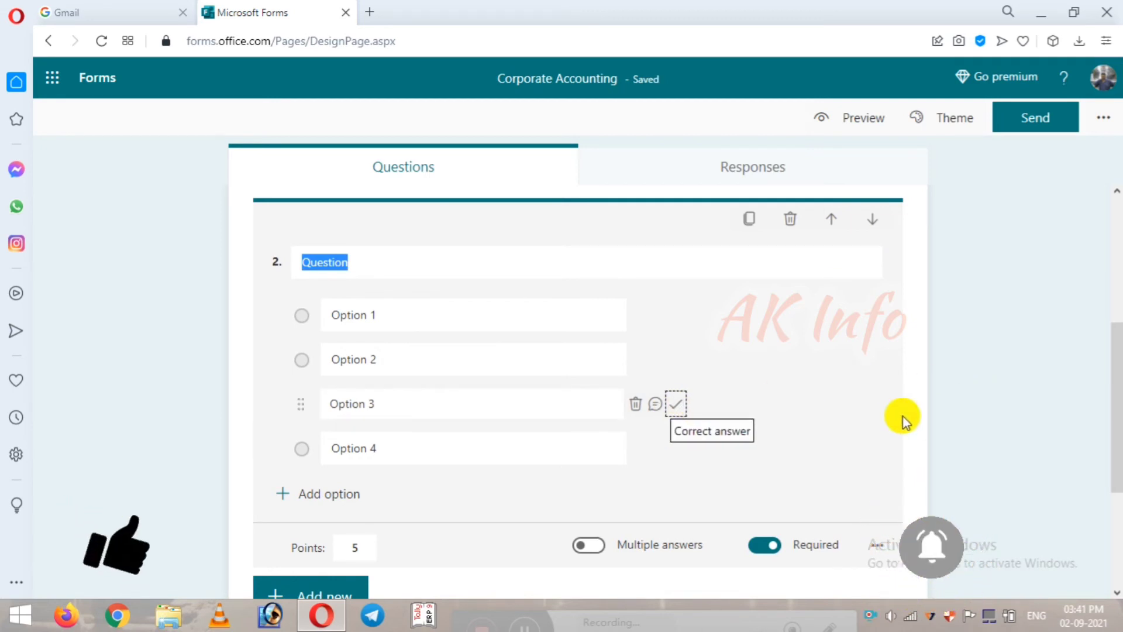
scroll(904, 420, "up", 5)
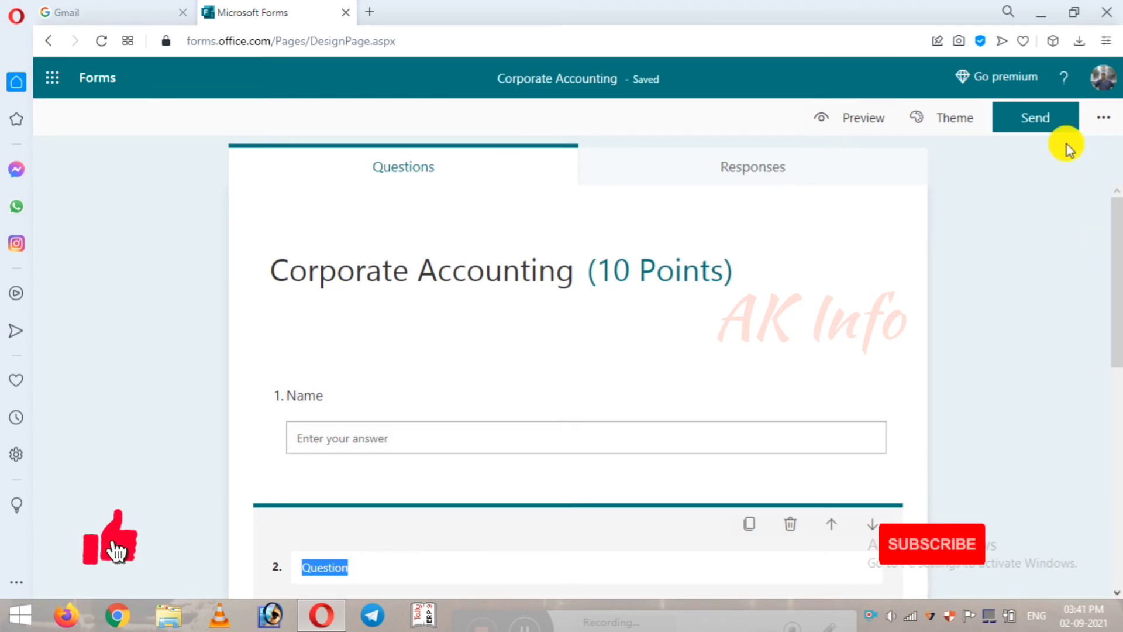
Step: Copy a shortened link for the Corporate Accounting quiz, view its QR code, then close sharing
left_click(1031, 130)
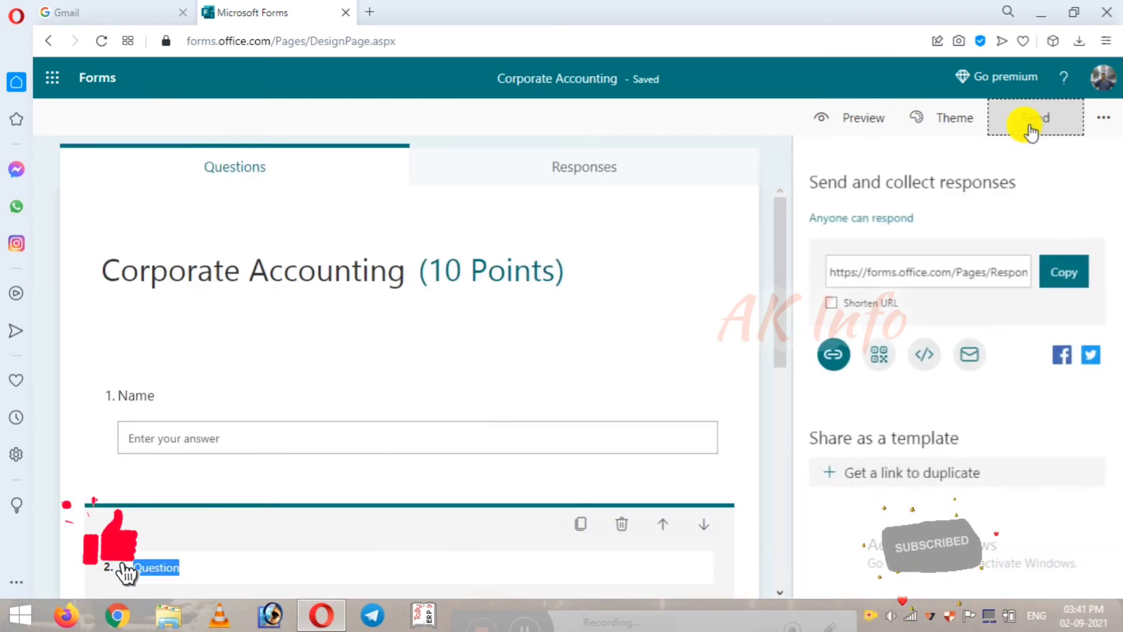
left_click(846, 304)
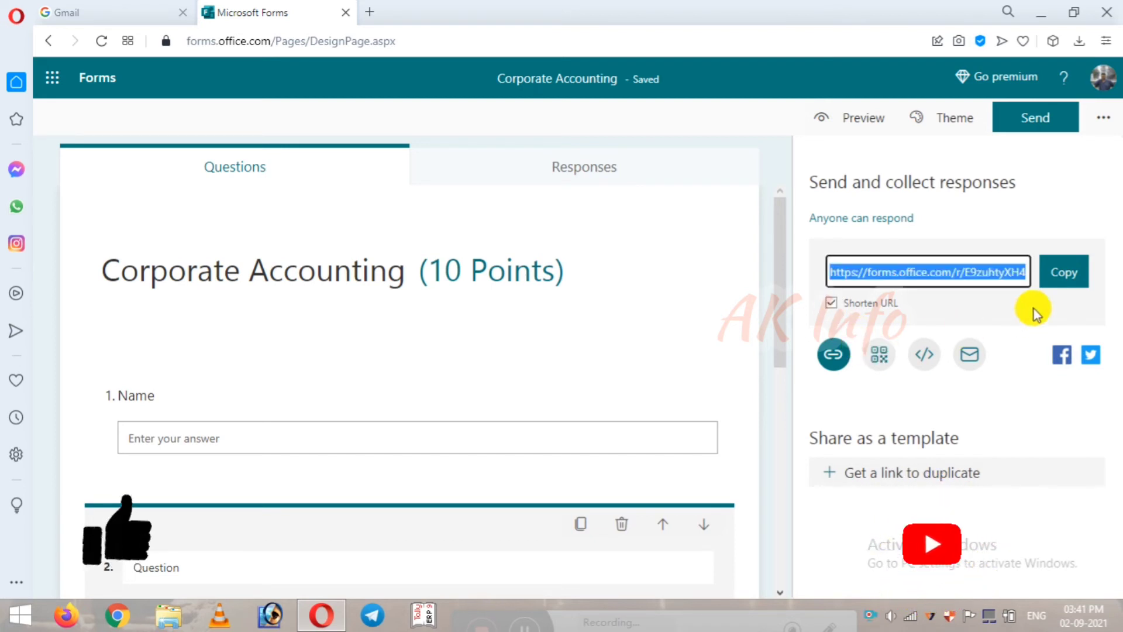
left_click(1060, 276)
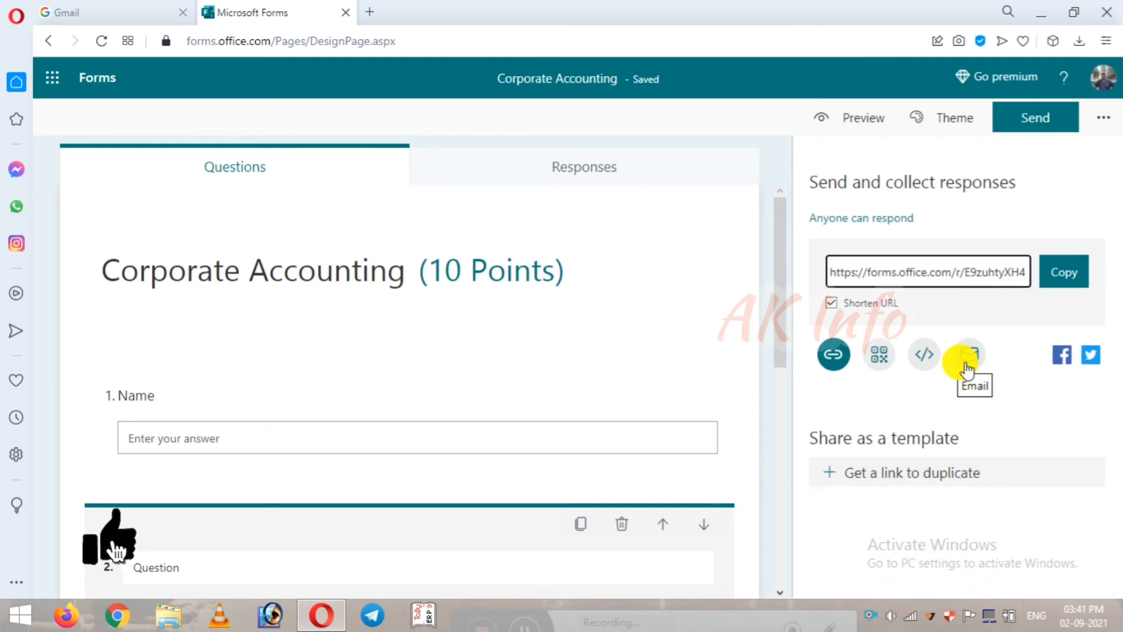
left_click(879, 354)
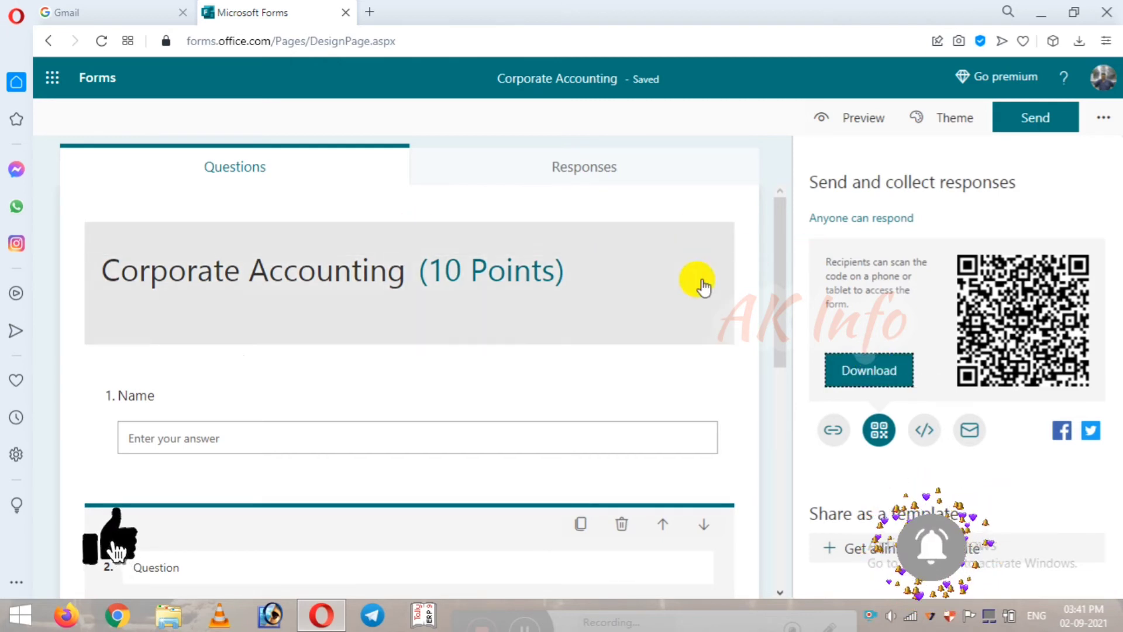
left_click(52, 44)
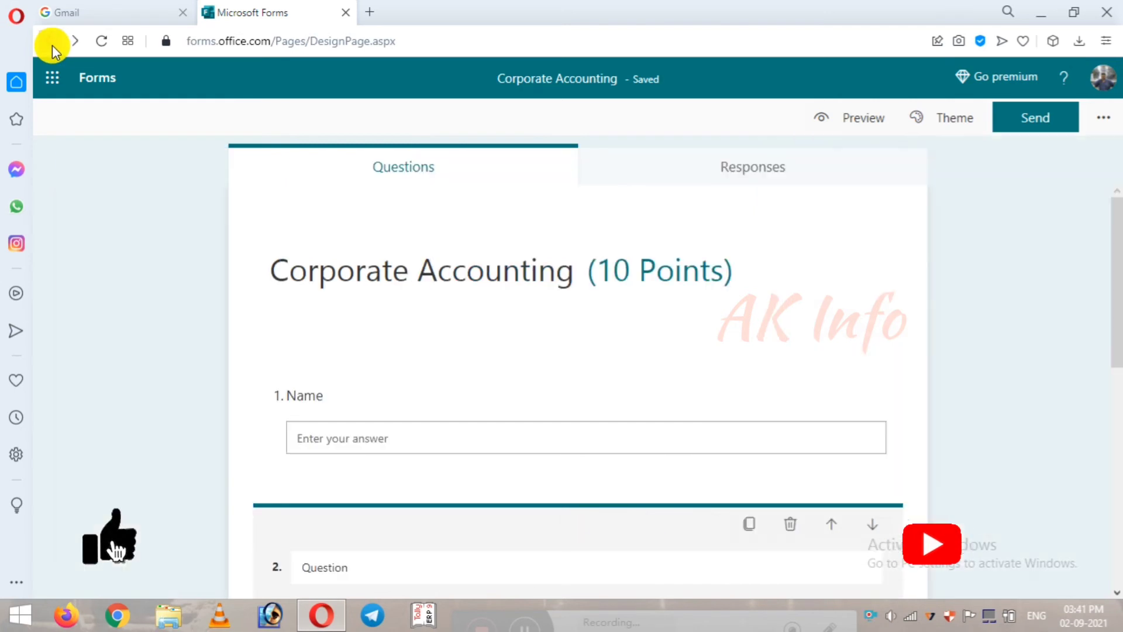
Step: Go back to the account page and open the Microsoft 365 app list to reach Forms
left_click(51, 44)
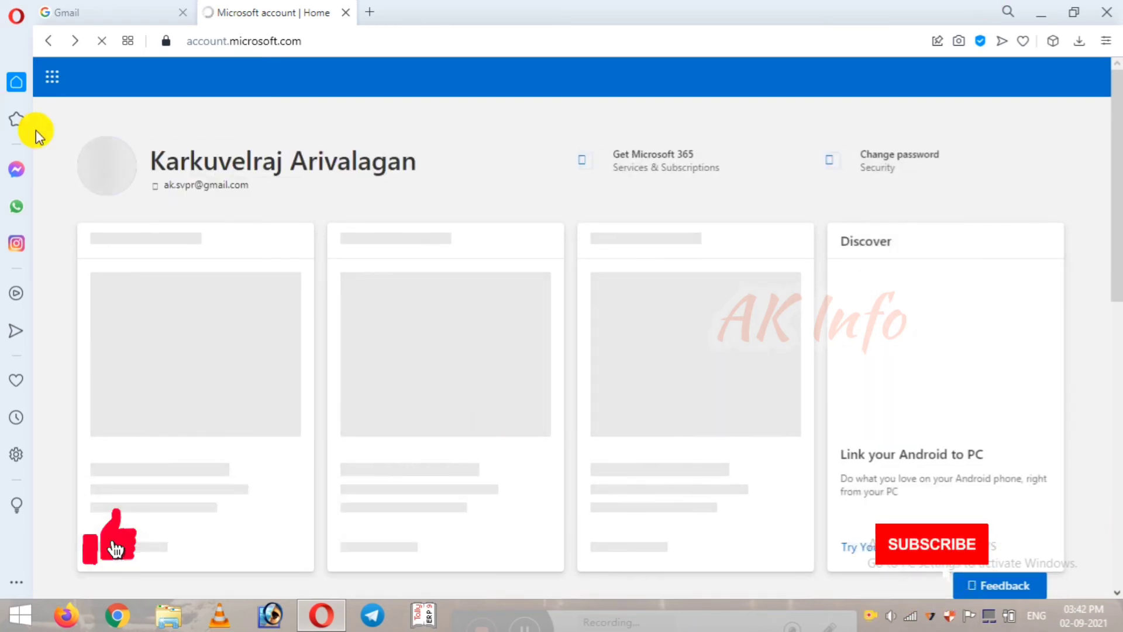
left_click(52, 88)
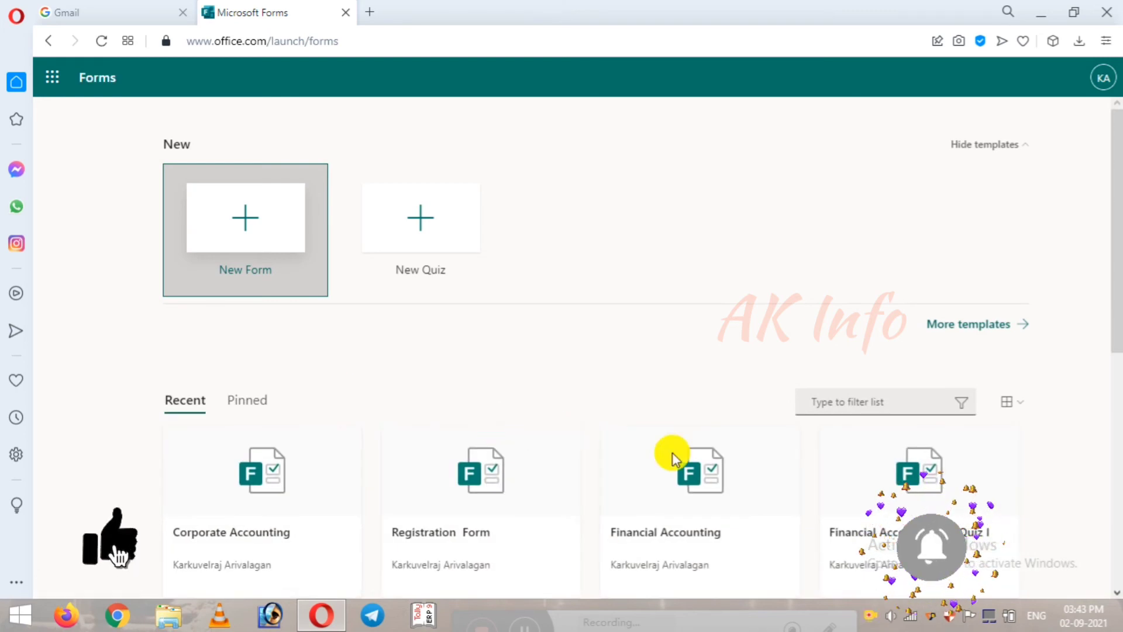
Step: Open the orange-themed Corporate Accounting form, then return to the Forms start page
scroll(731, 444, "down", 4)
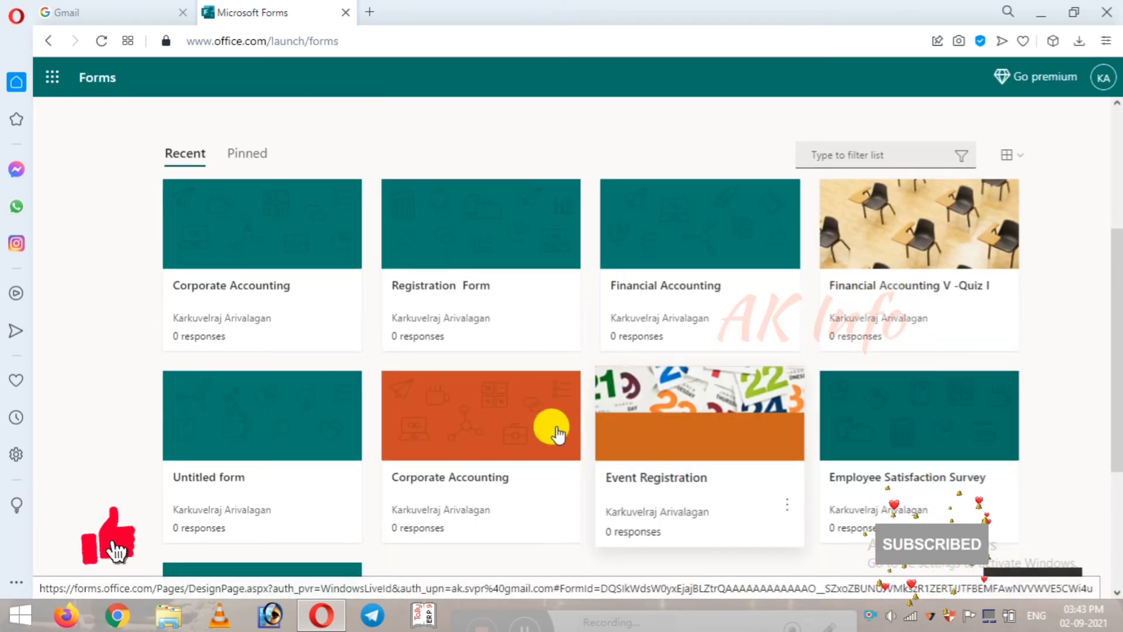
left_click(496, 444)
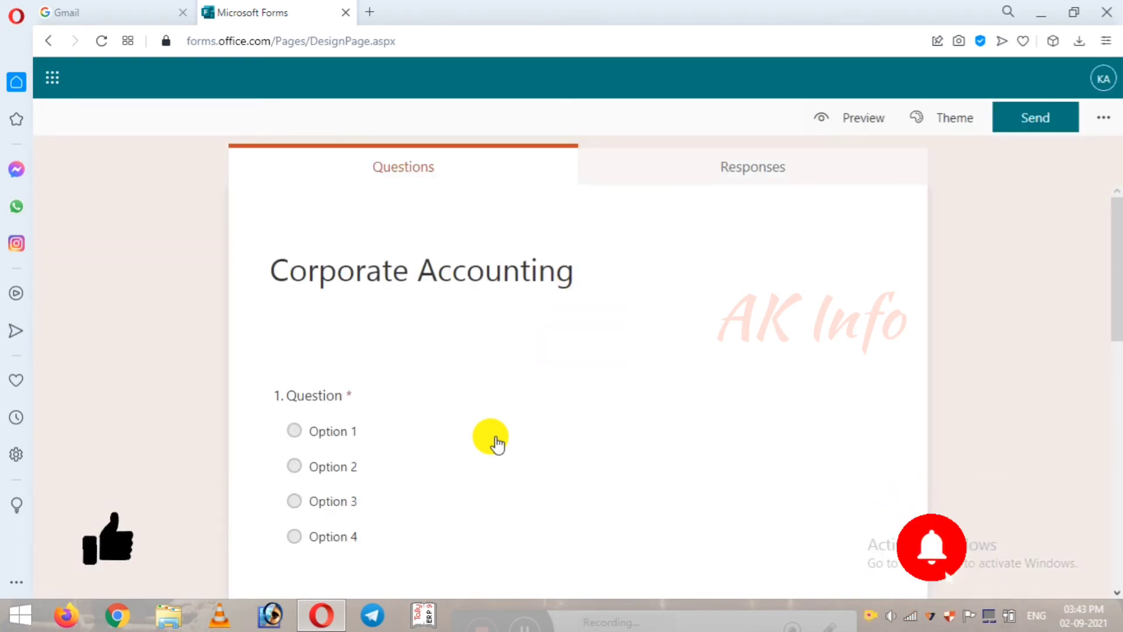
scroll(501, 446, "down", 10)
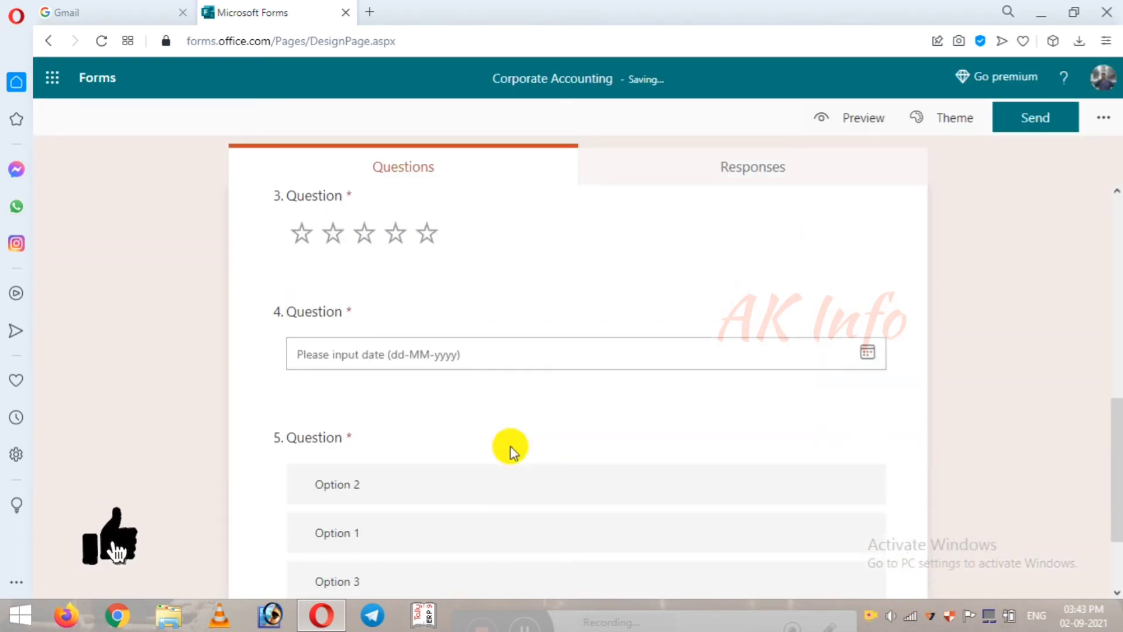
scroll(510, 446, "down", 8)
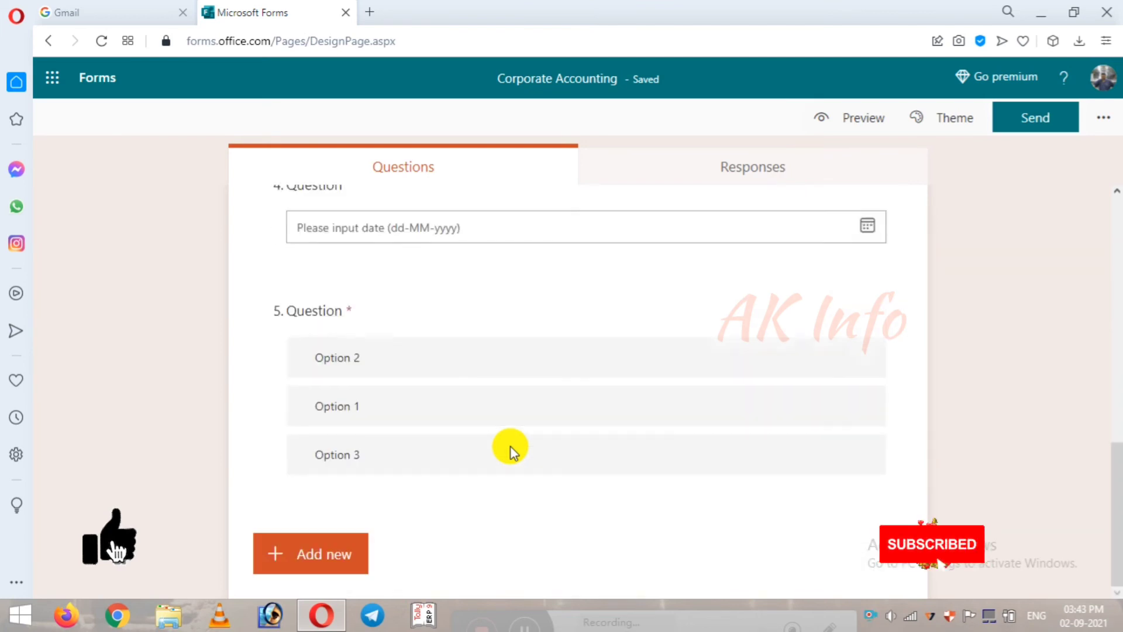
left_click(57, 47)
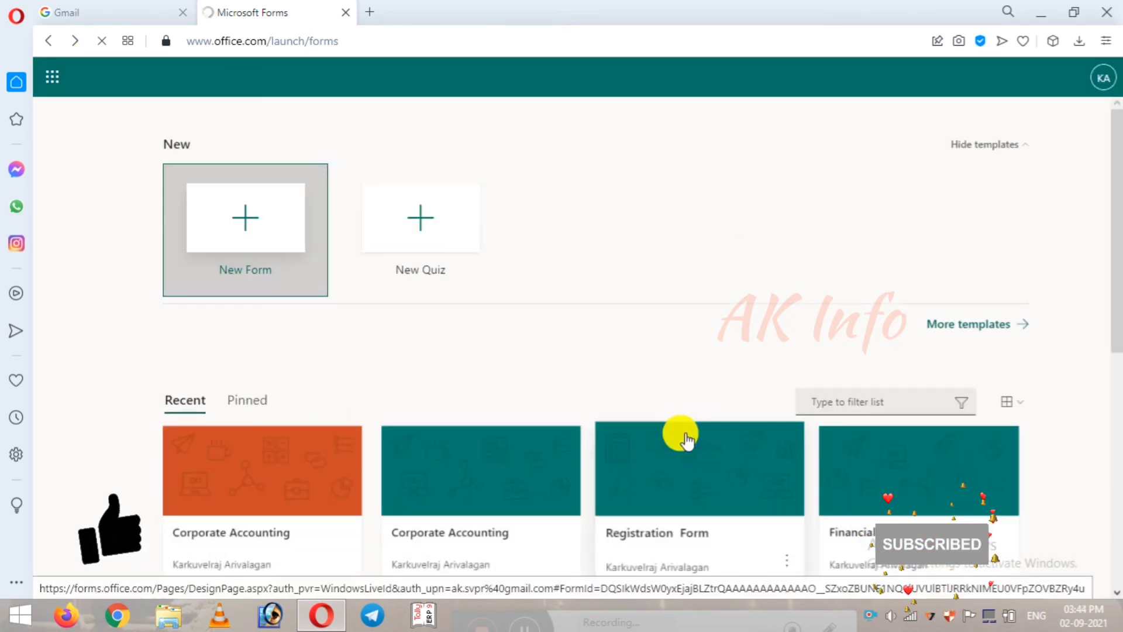
Step: Open the Financial Accounting V -Quiz I form from the Recent forms list
scroll(907, 483, "down", 4)
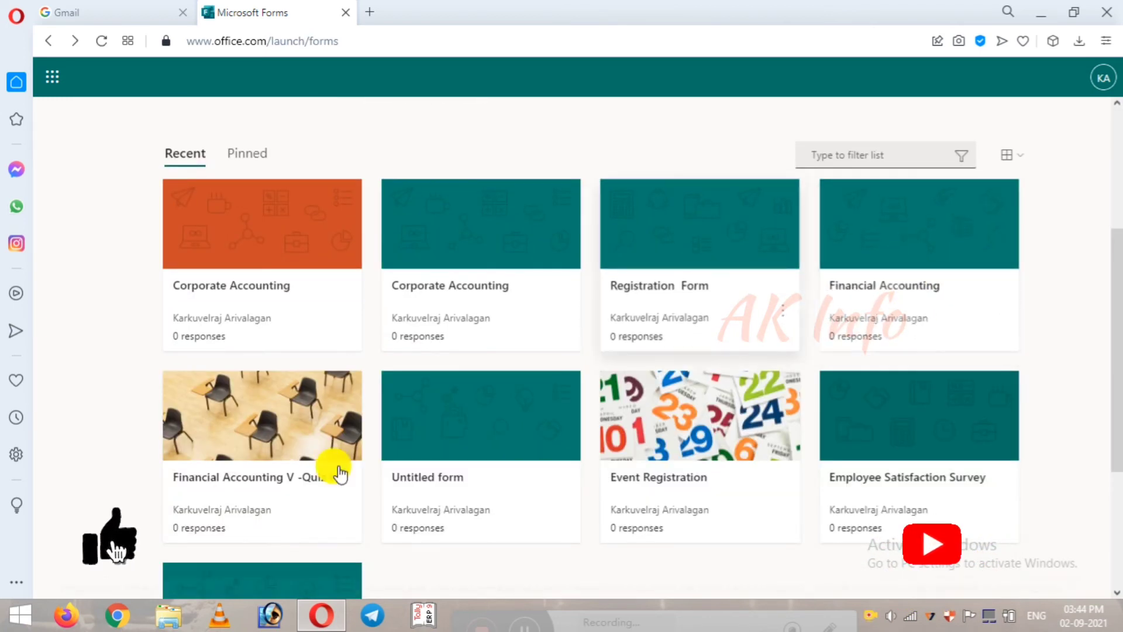
left_click(266, 424)
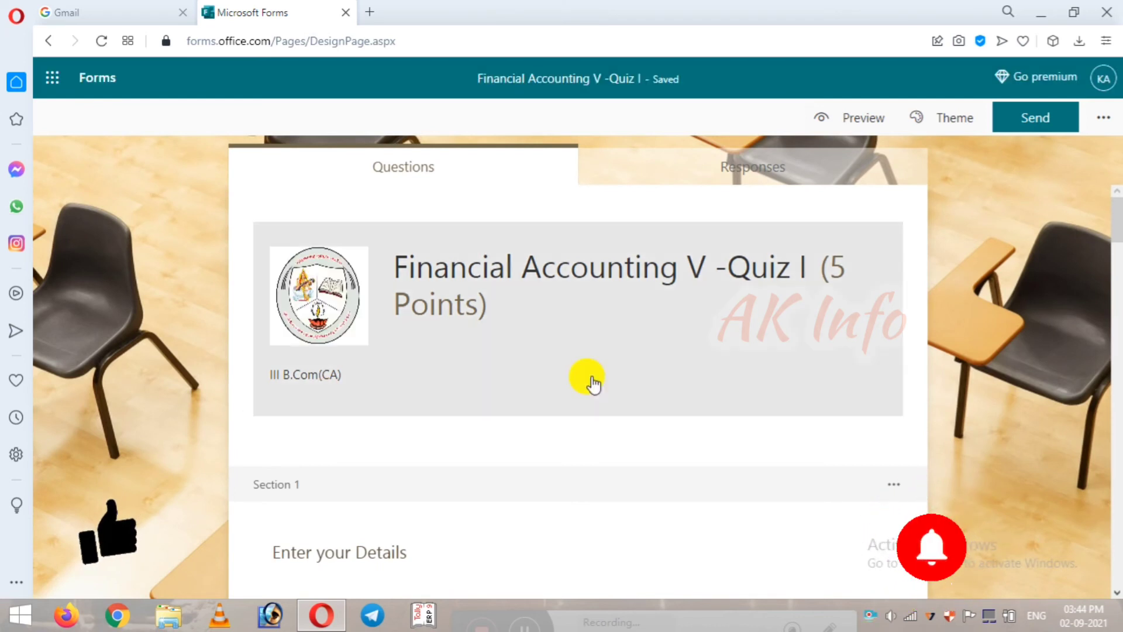
scroll(591, 380, "down", 4)
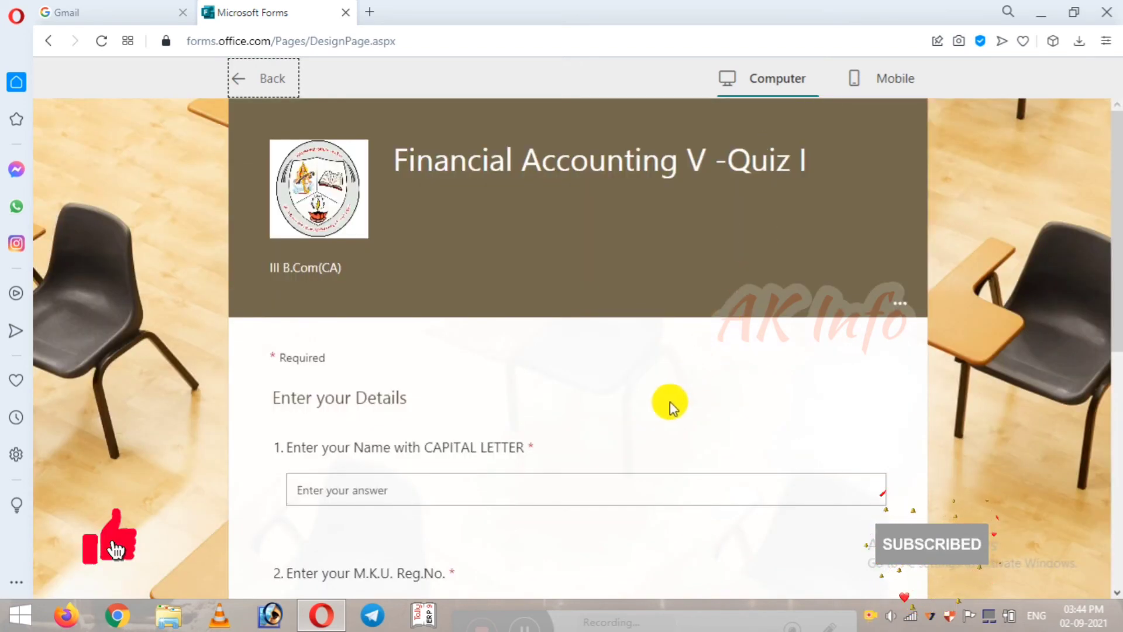
Step: Preview the quiz in the Computer and Mobile layouts, then return to the editor
scroll(670, 408, "down", 5)
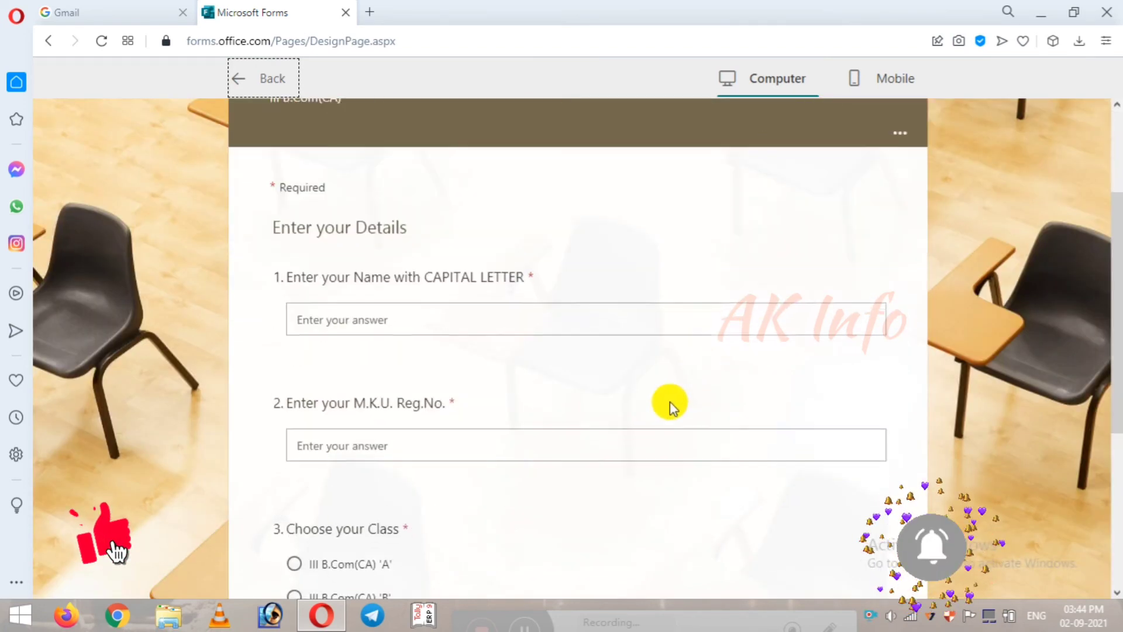
scroll(670, 402, "down", 2)
scroll(671, 402, "up", 8)
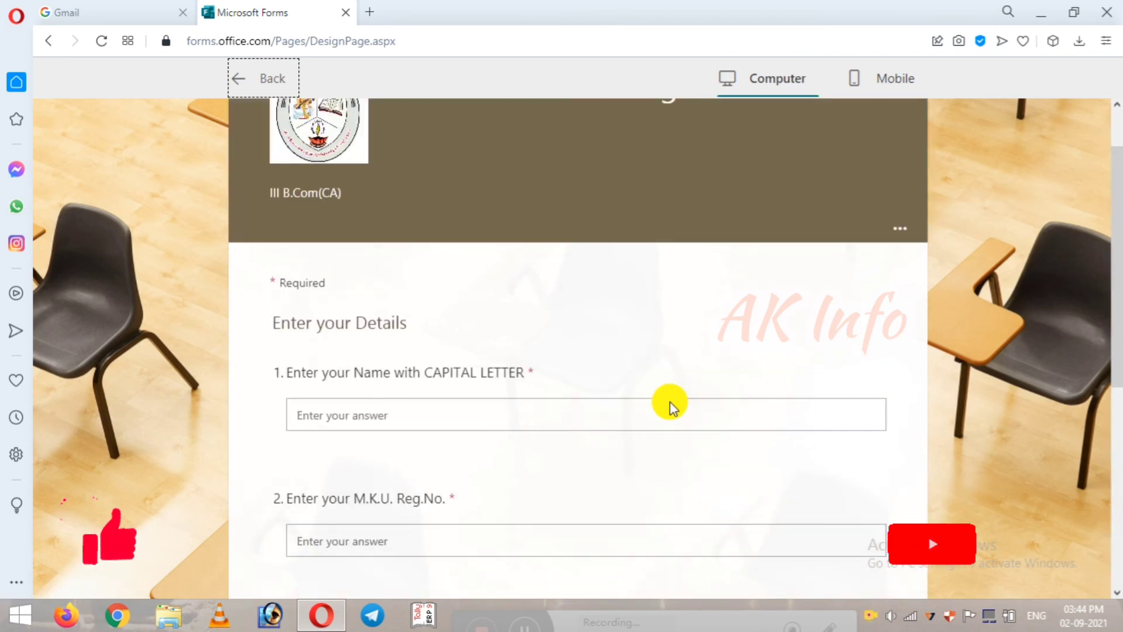
left_click(888, 81)
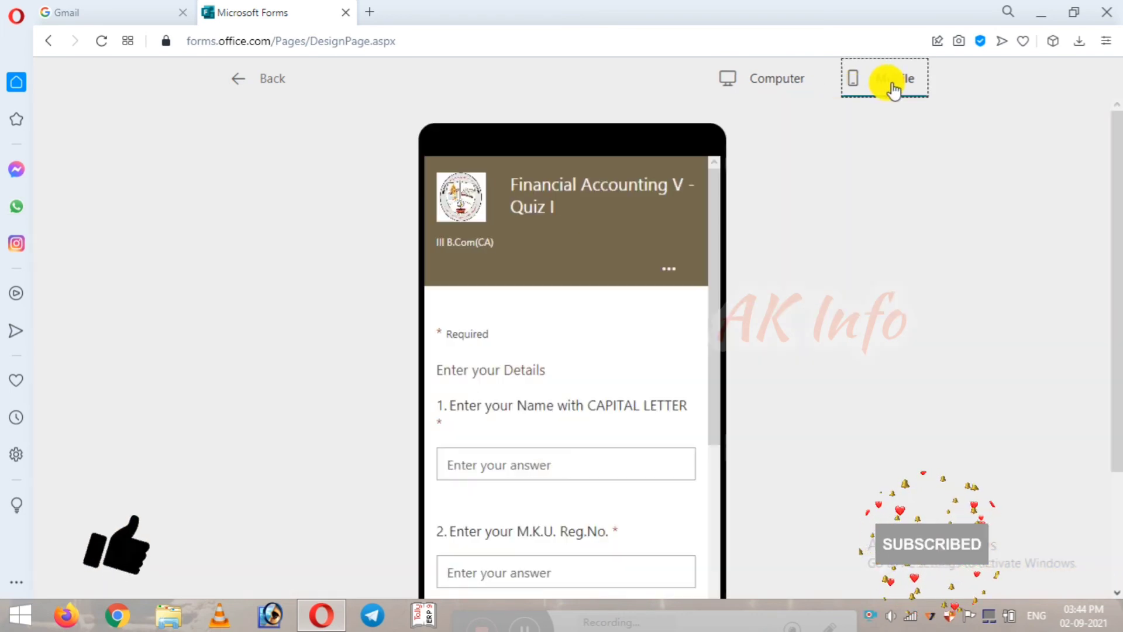
scroll(665, 425, "down", 5)
scroll(840, 401, "down", 2)
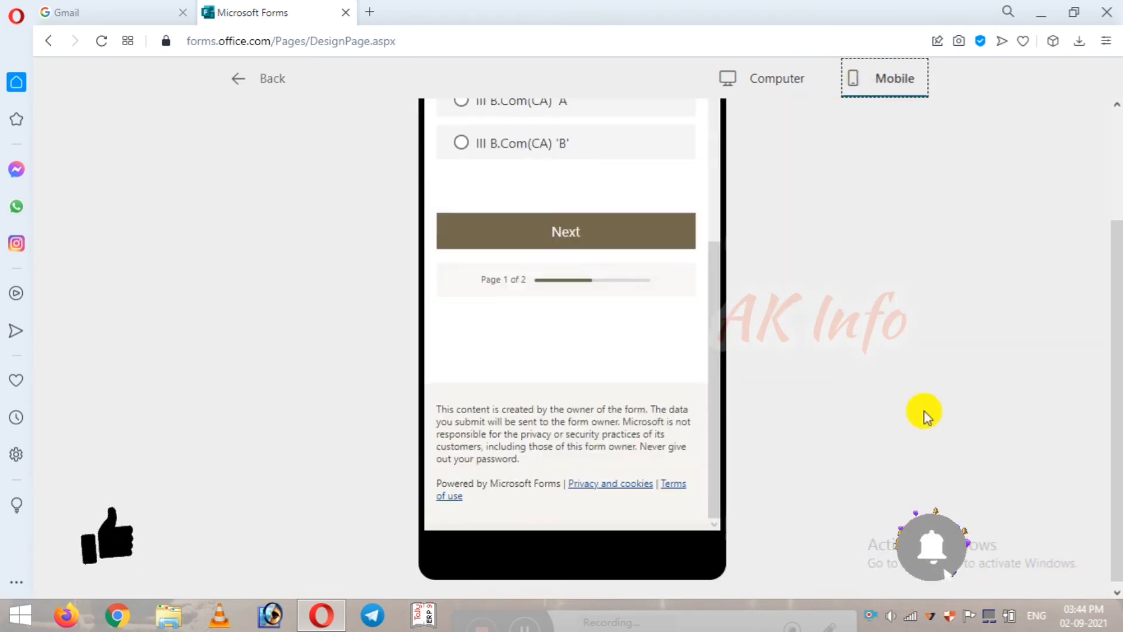
scroll(923, 410, "up", 2)
scroll(527, 359, "up", 5)
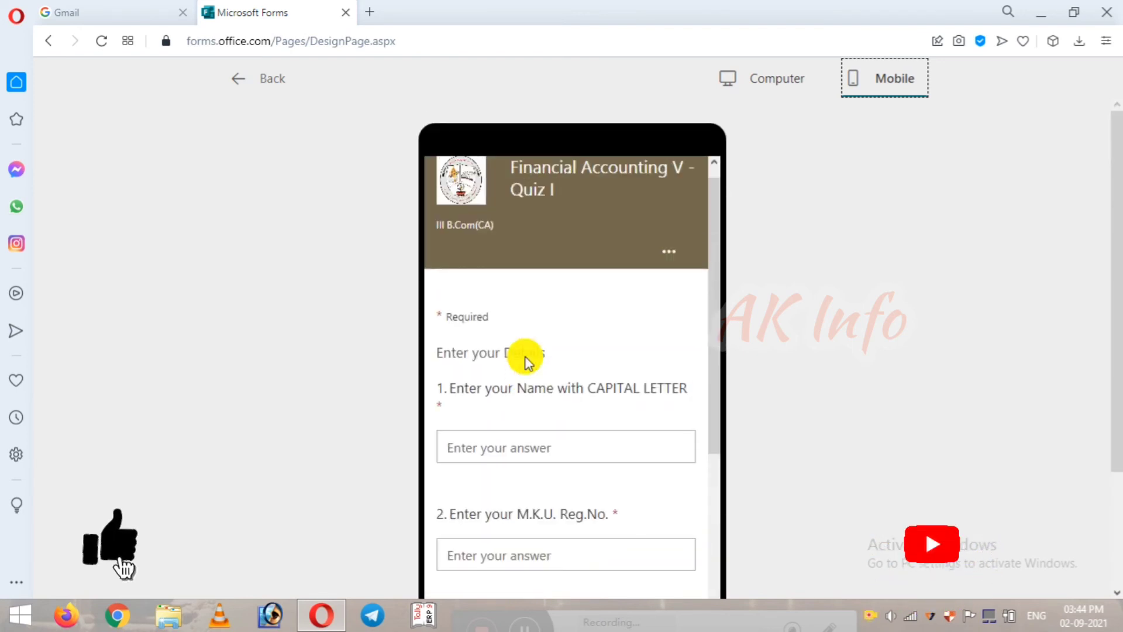
left_click(233, 80)
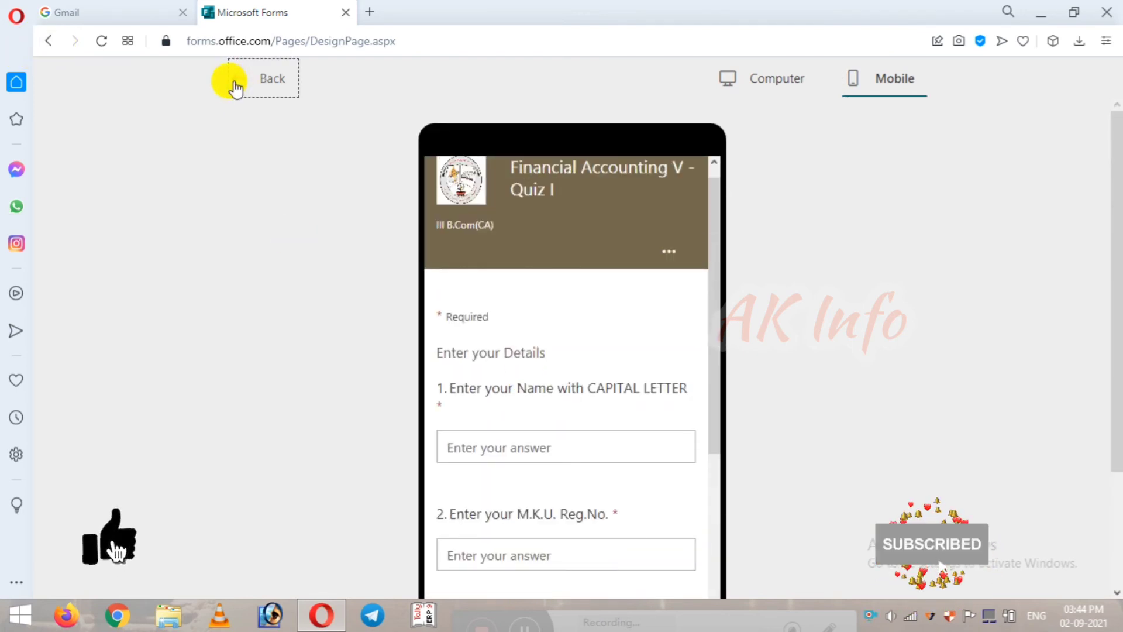
scroll(556, 310, "down", 8)
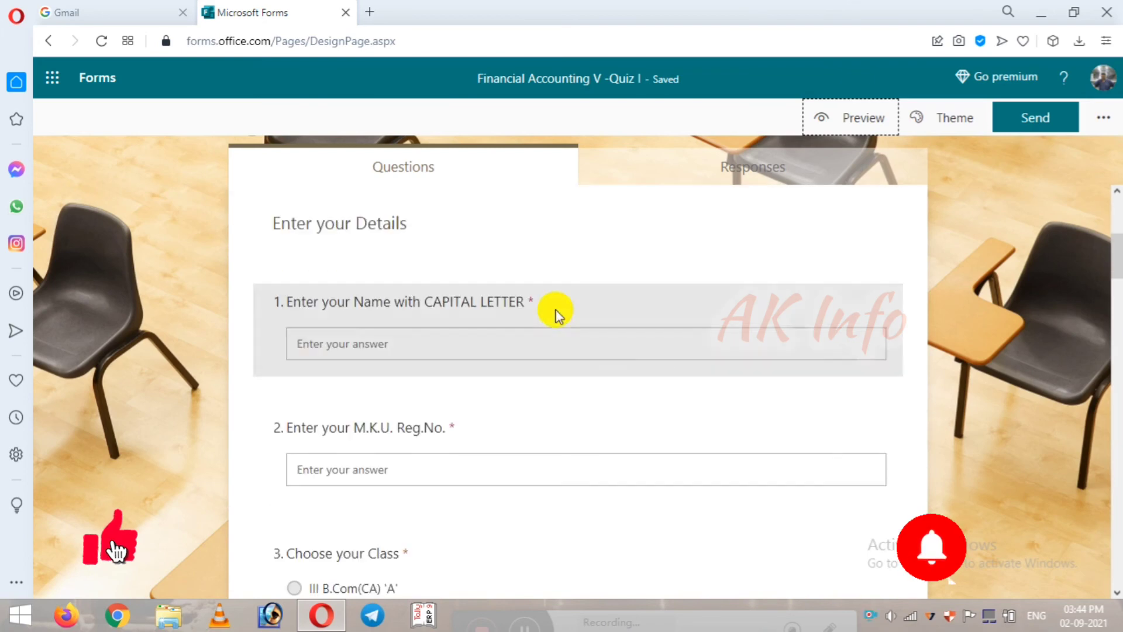
Step: Scroll through the first questions and select question 4 for editing
scroll(539, 339, "up", 3)
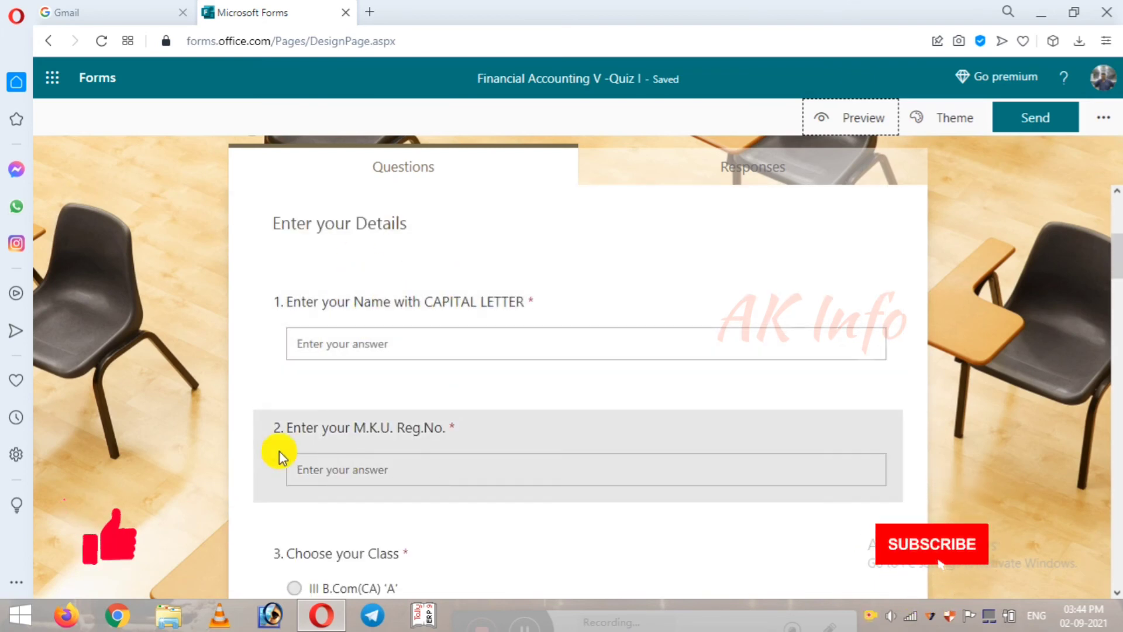
scroll(456, 454, "down", 4)
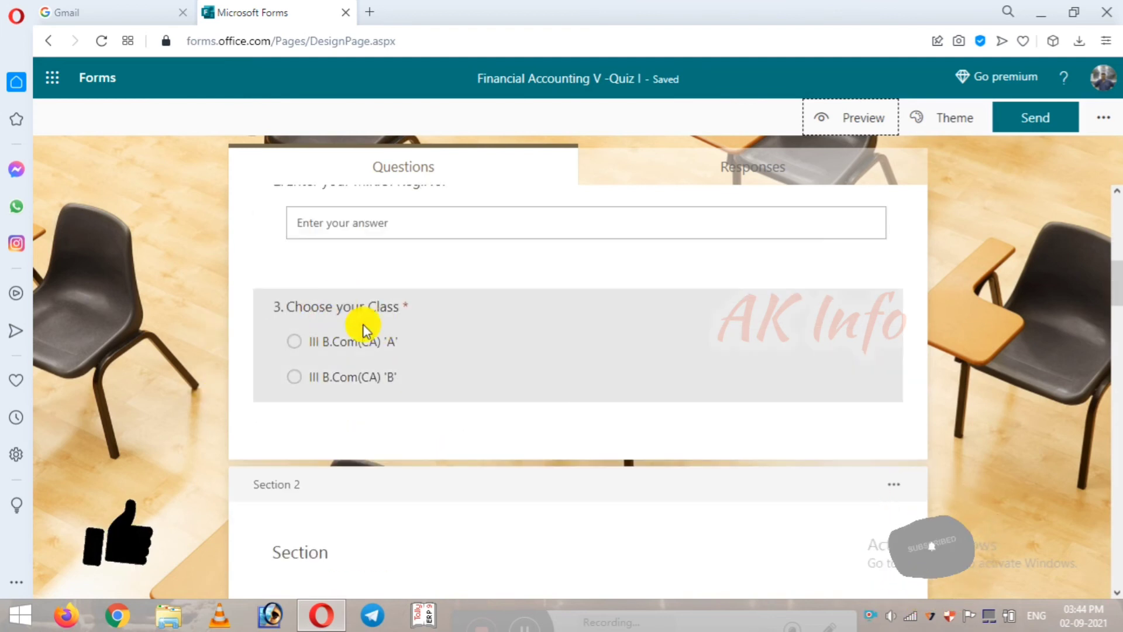
scroll(508, 462, "down", 3)
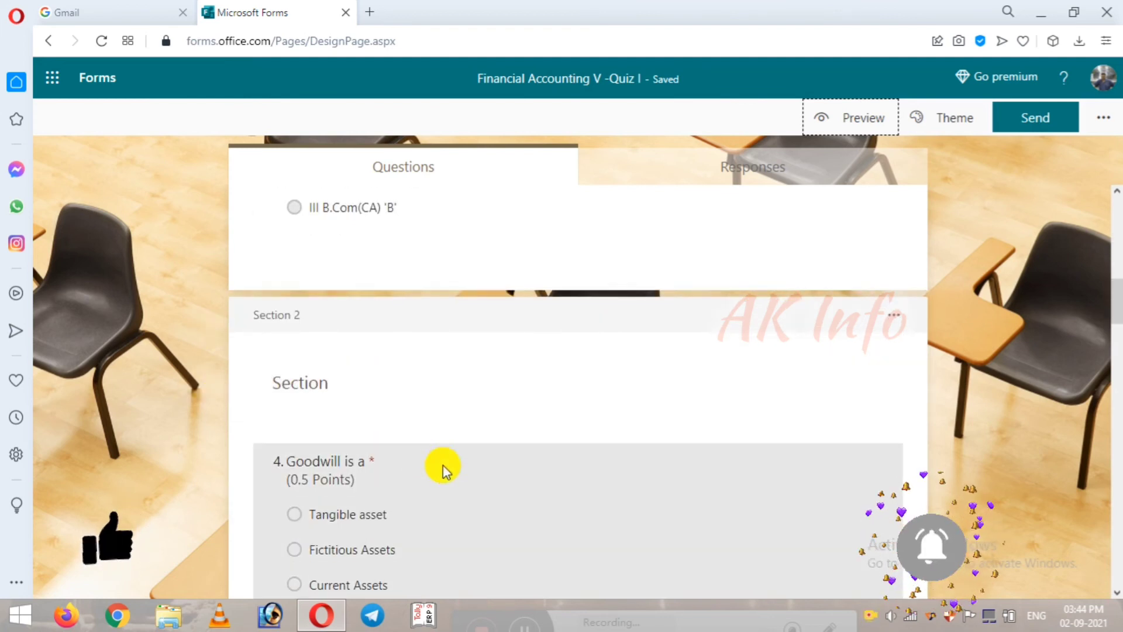
scroll(443, 466, "down", 4)
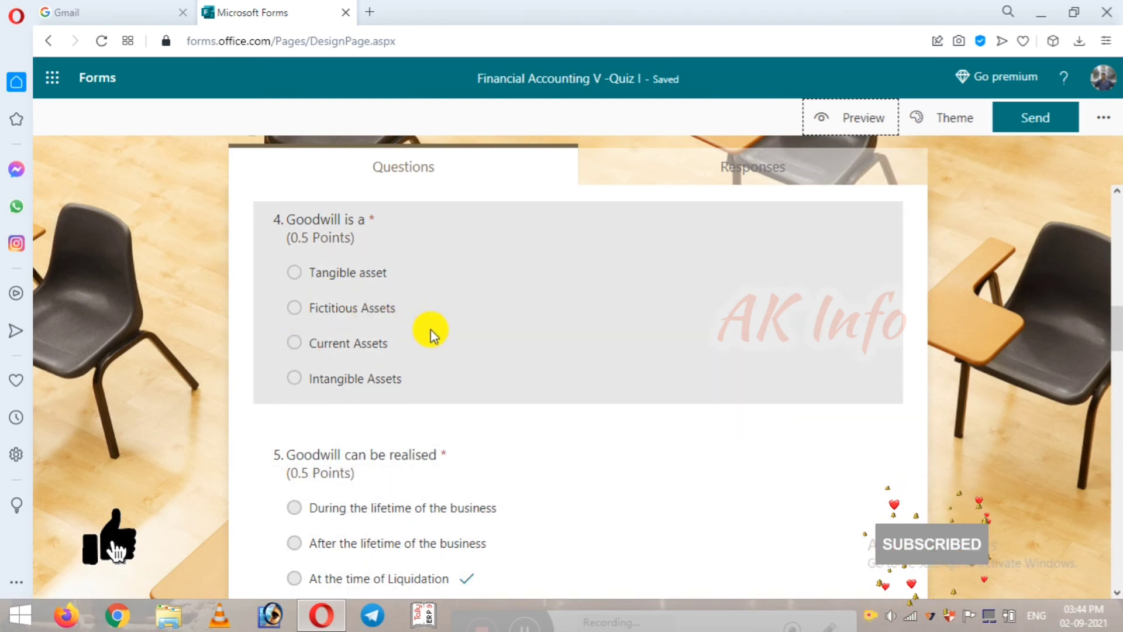
scroll(484, 376, "down", 1)
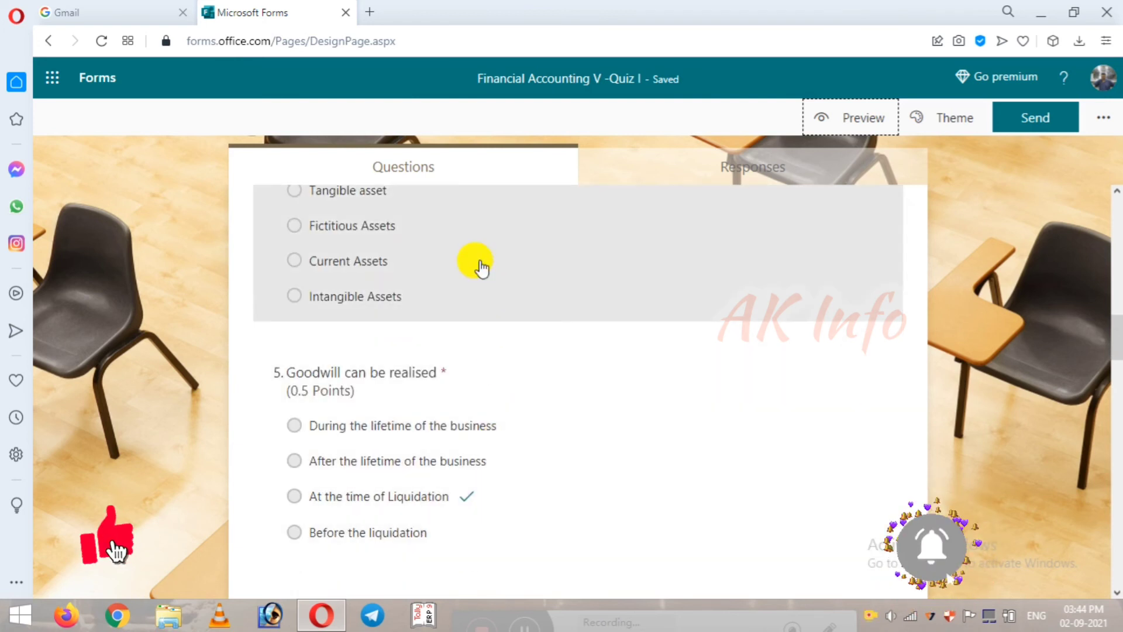
left_click(479, 257)
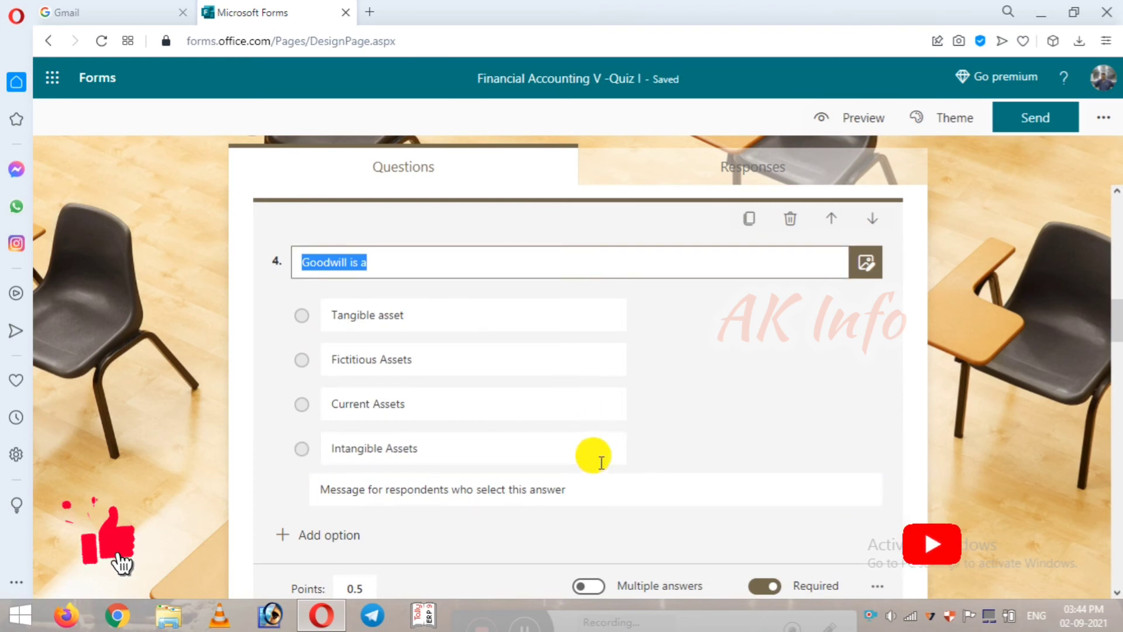
Step: Review the remaining questions and marked answers, then bring up the Send panel
scroll(602, 468, "down", 1)
scroll(579, 474, "down", 4)
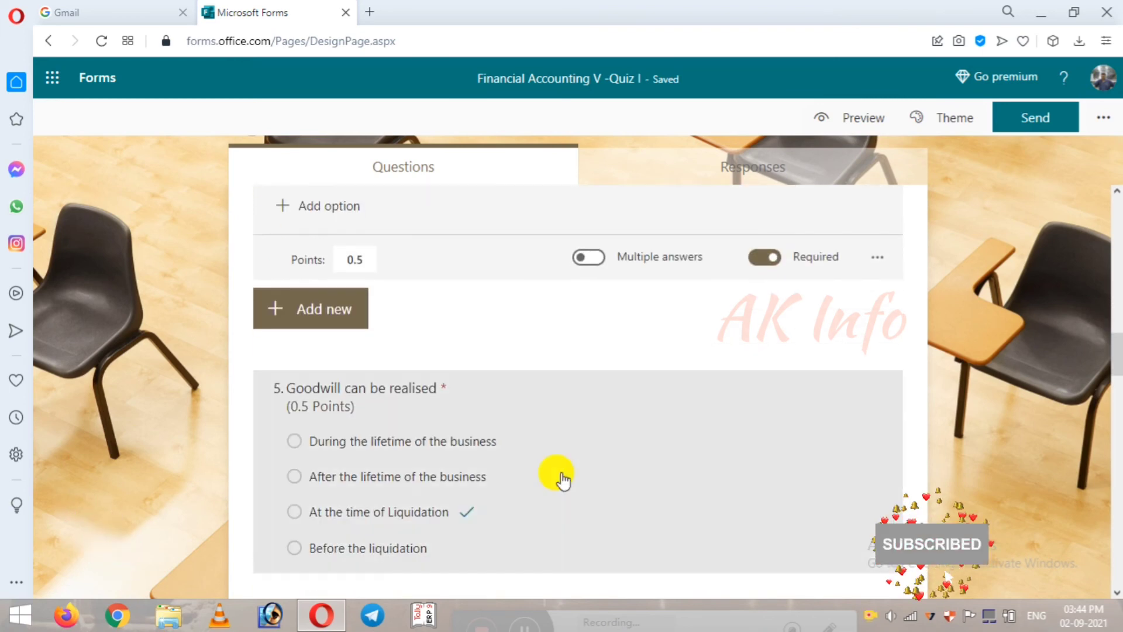
scroll(696, 466, "down", 3)
scroll(447, 381, "down", 10)
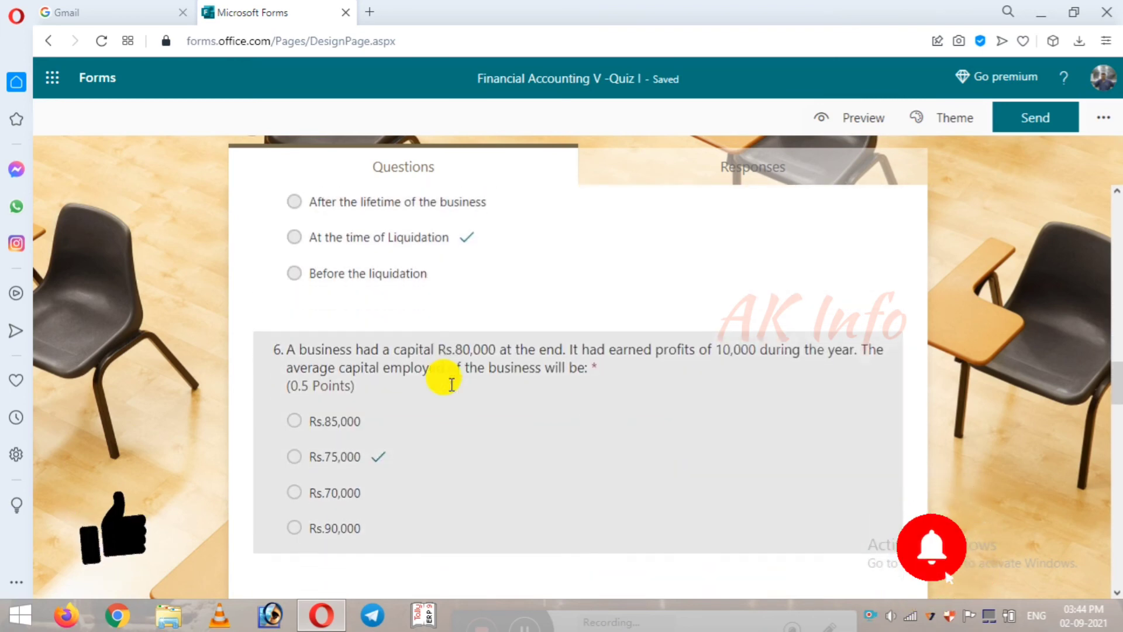
scroll(450, 391, "down", 15)
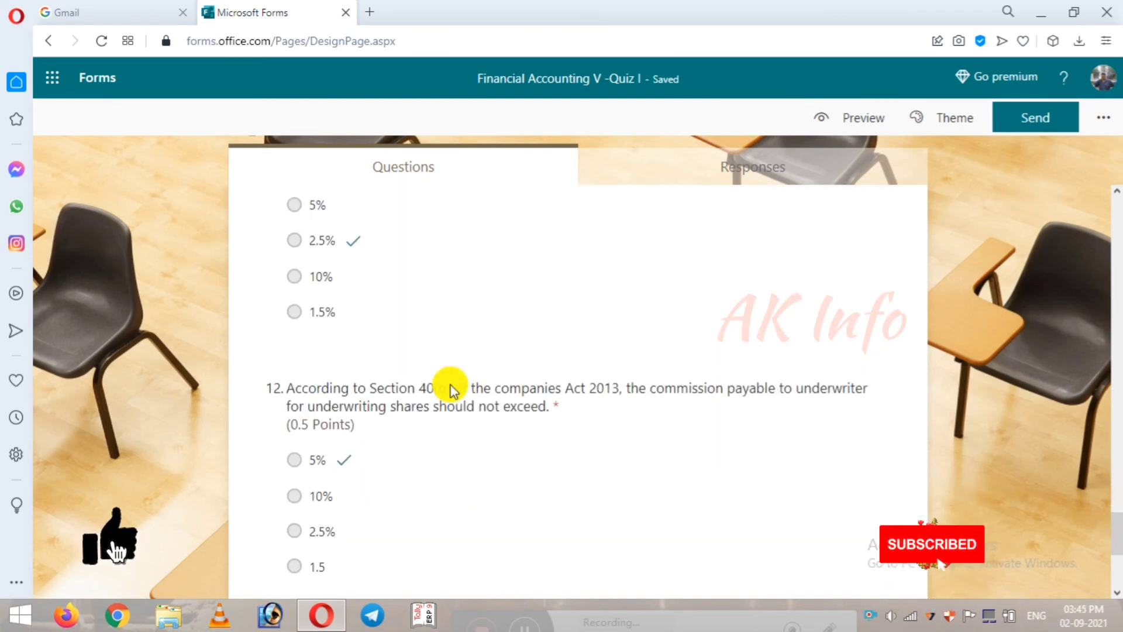
scroll(450, 391, "down", 5)
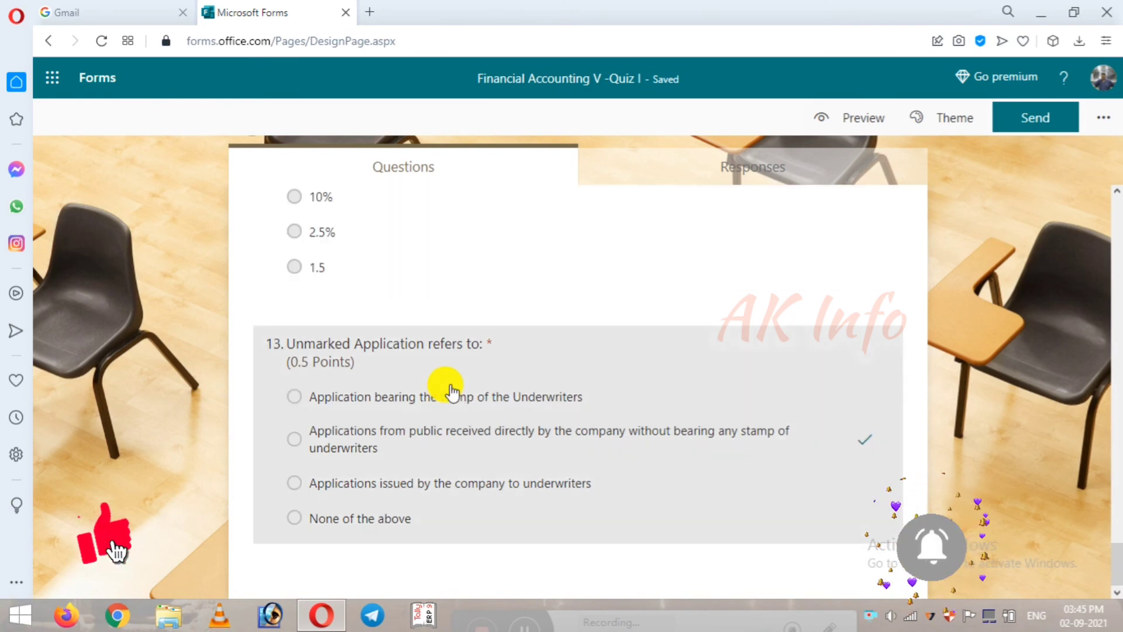
scroll(451, 386, "up", 20)
scroll(451, 390, "up", 5)
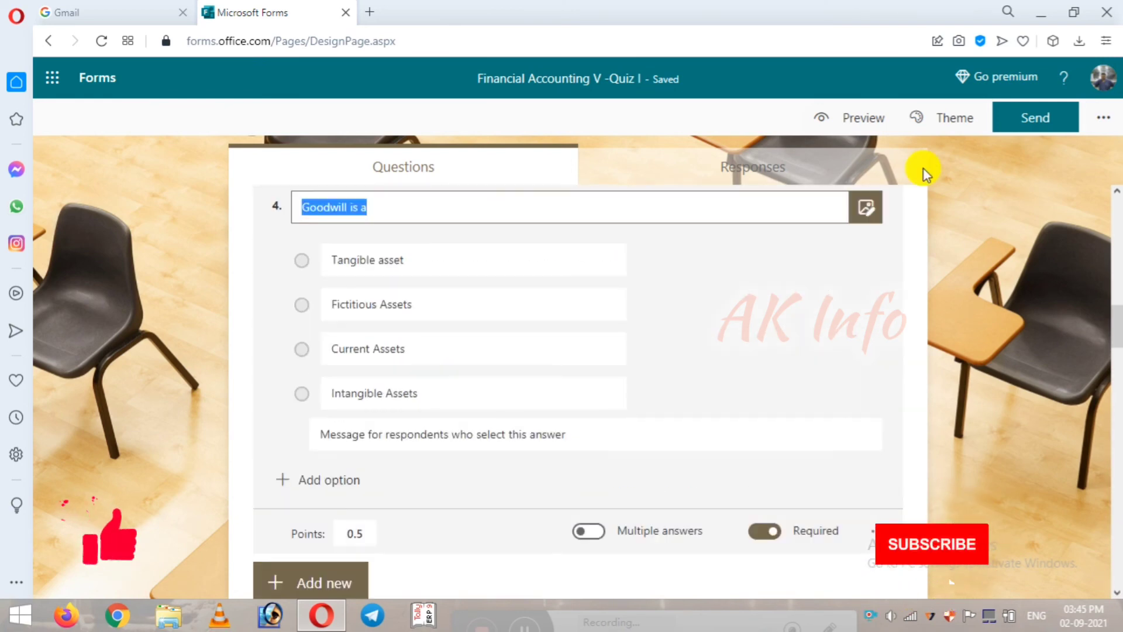
left_click(1052, 134)
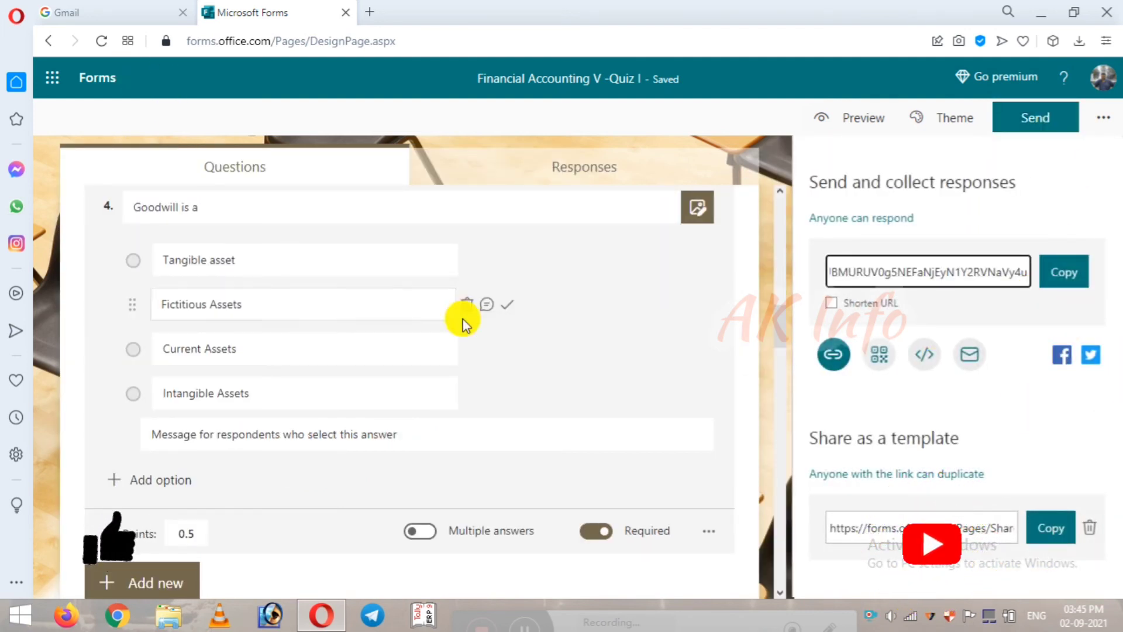
Step: Check the Responses tab (0 responses, 0 average score, Active), then reopen the Send panel
left_click(524, 175)
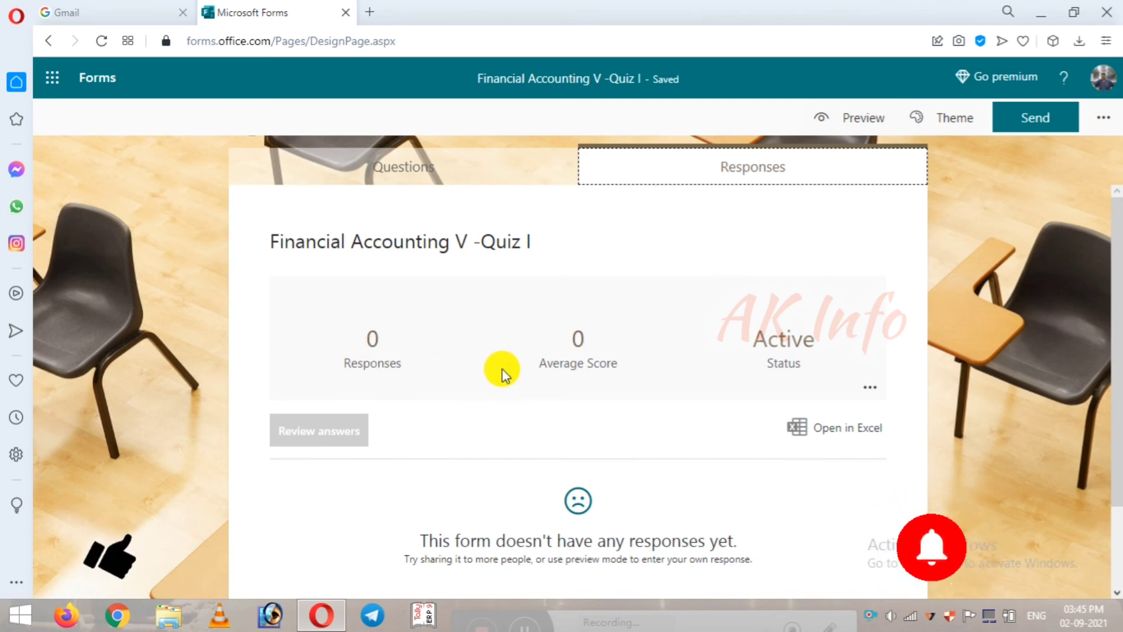
left_click(810, 426)
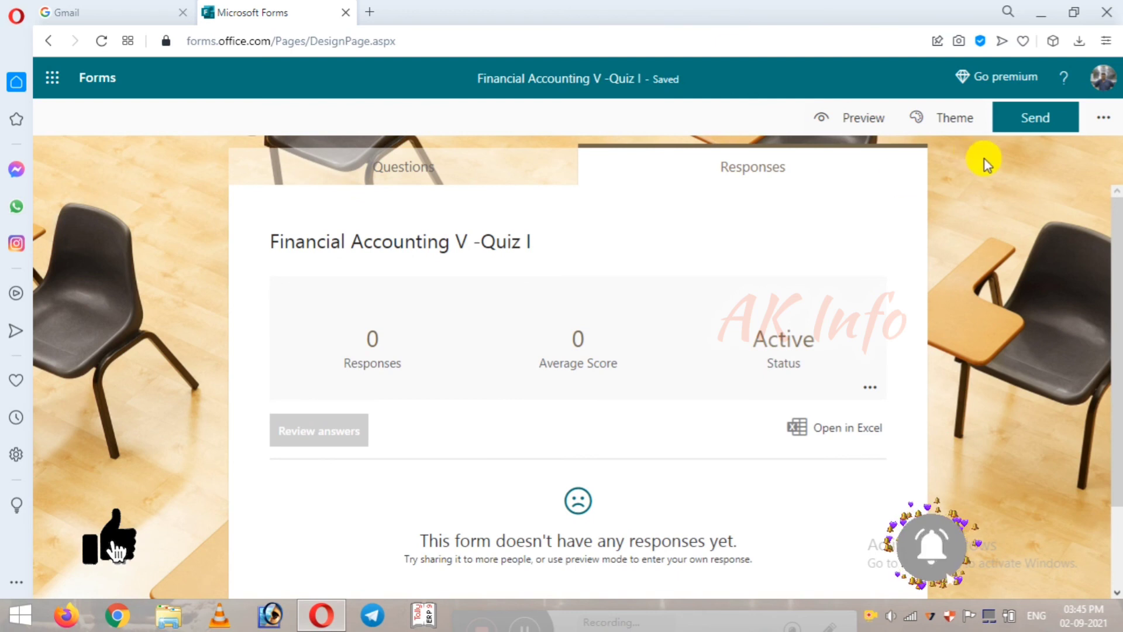
left_click(1052, 126)
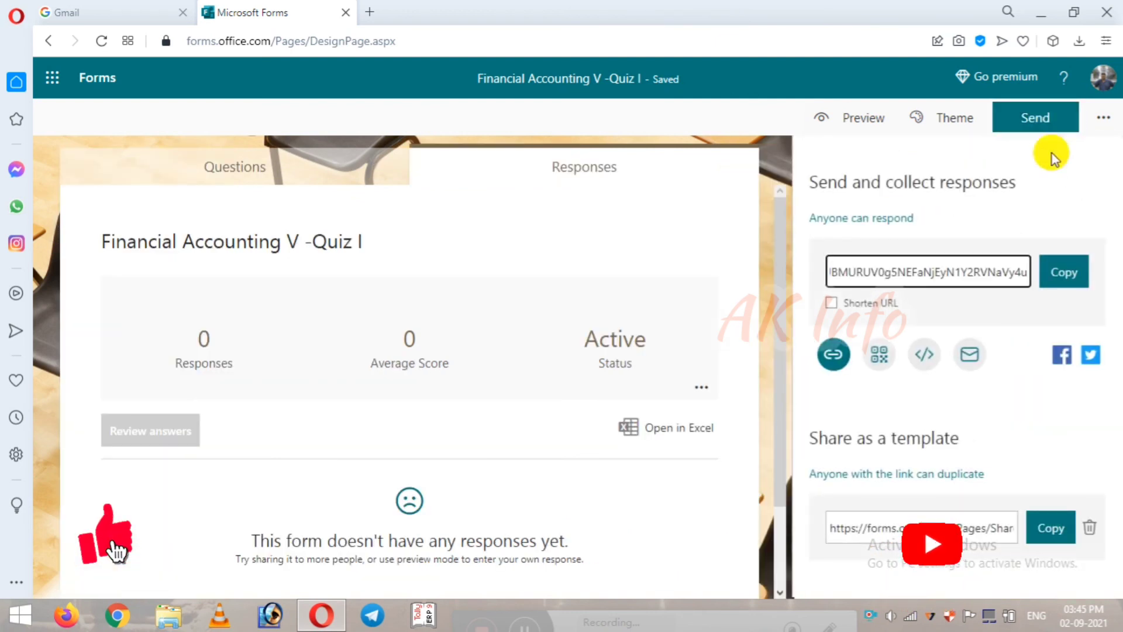
Step: Display the quiz's scannable QR code in the Send panel
left_click(878, 356)
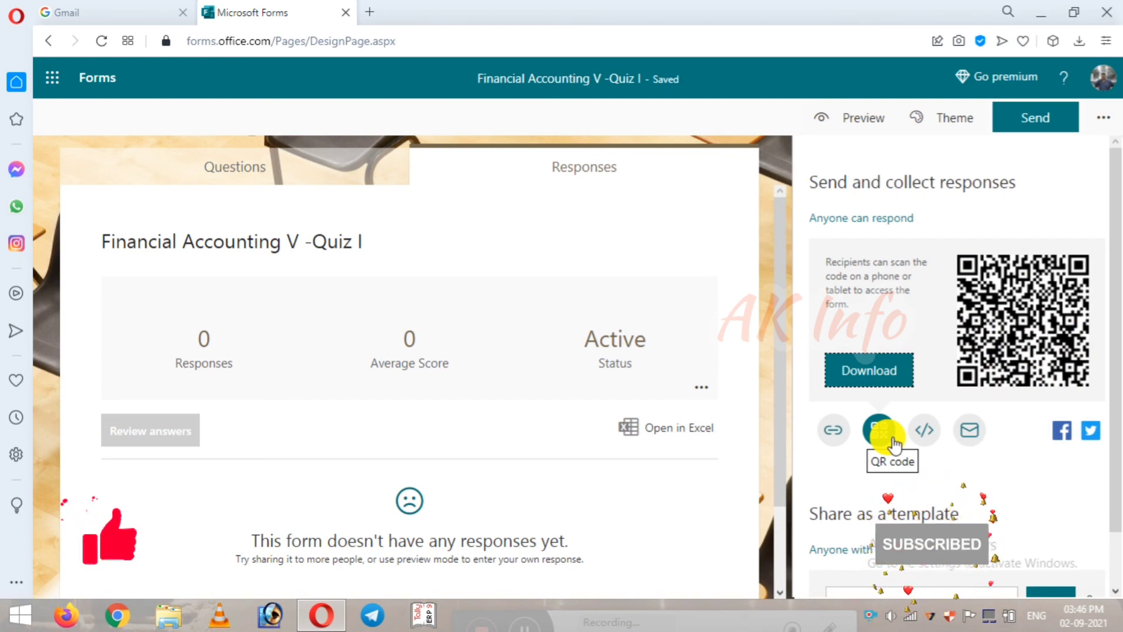
right_click(871, 616)
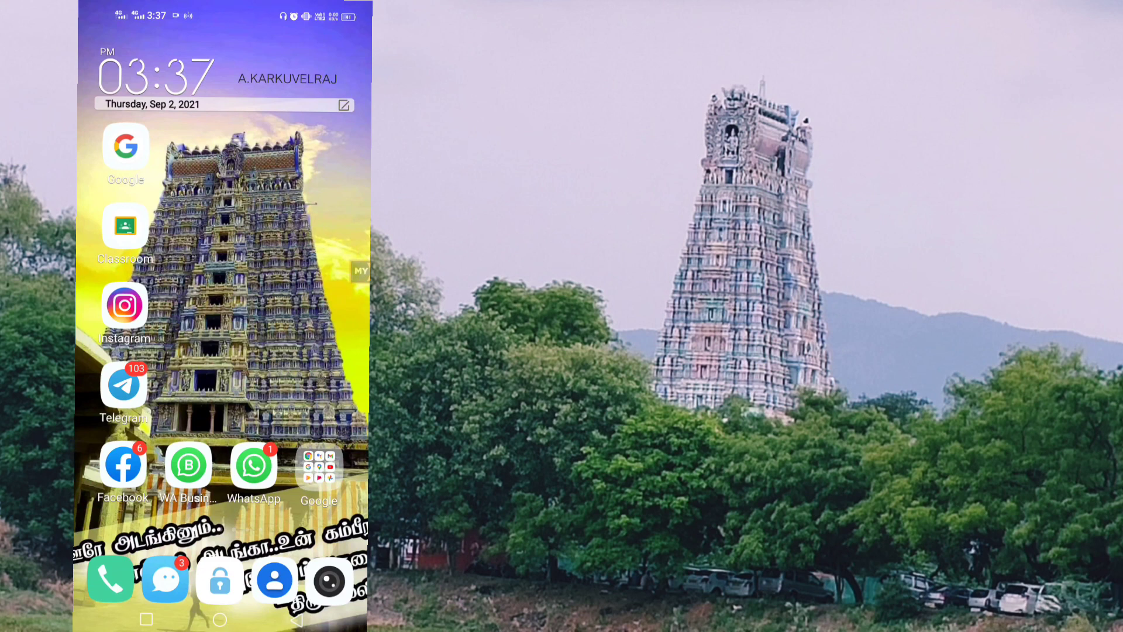
Step: Open the shared forms.office.com quiz link from the WhatsApp Business chat on the phone
left_click(188, 465)
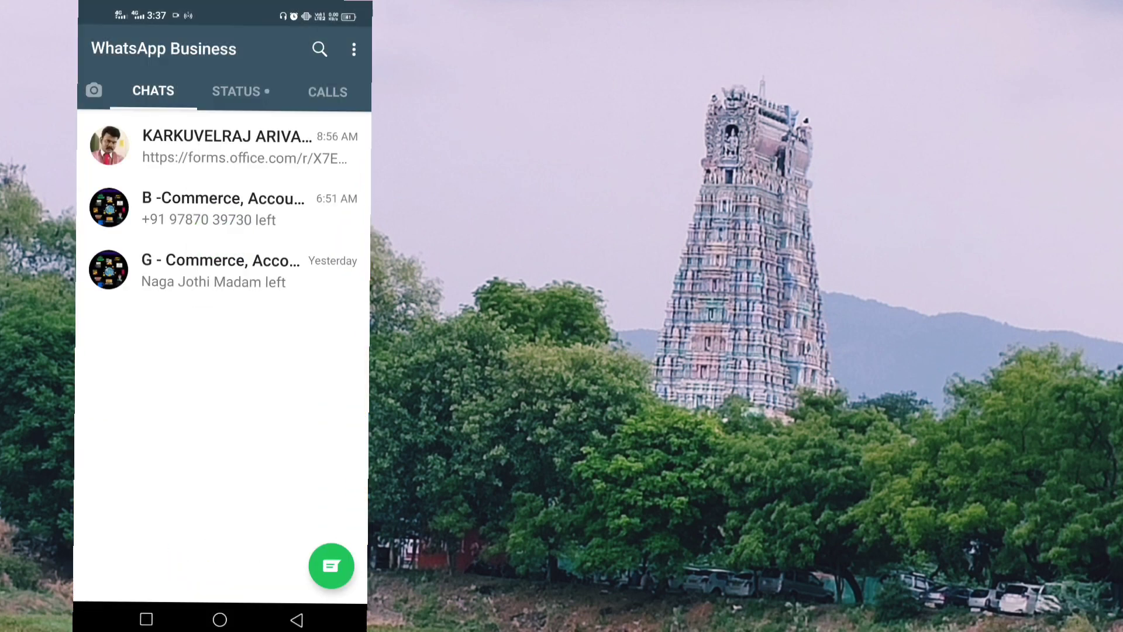
left_click(234, 146)
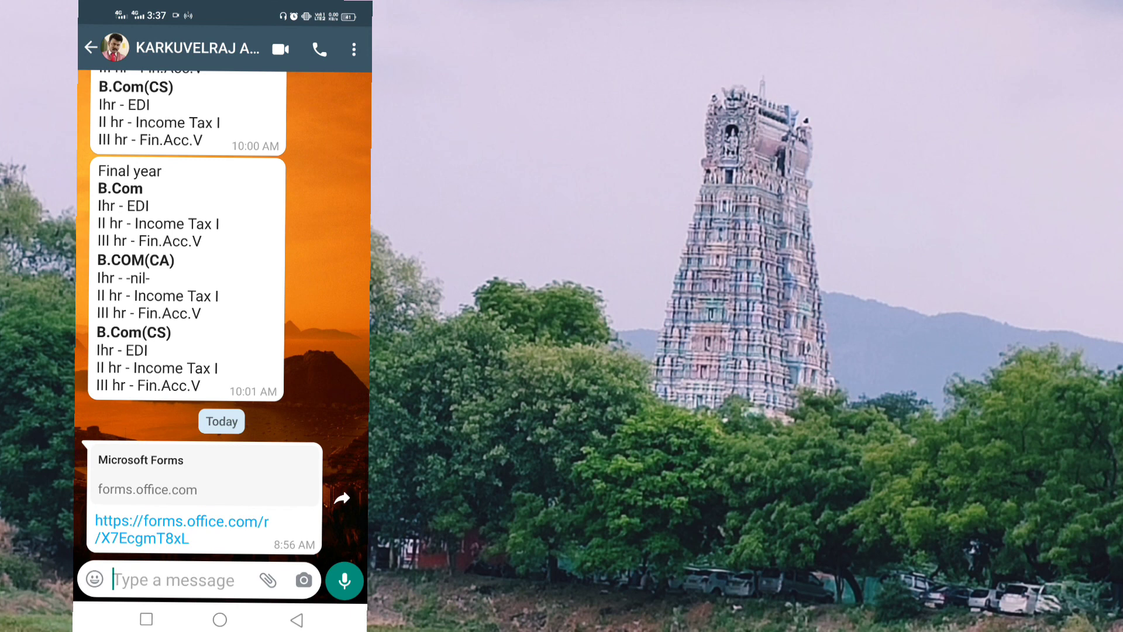
left_click(181, 530)
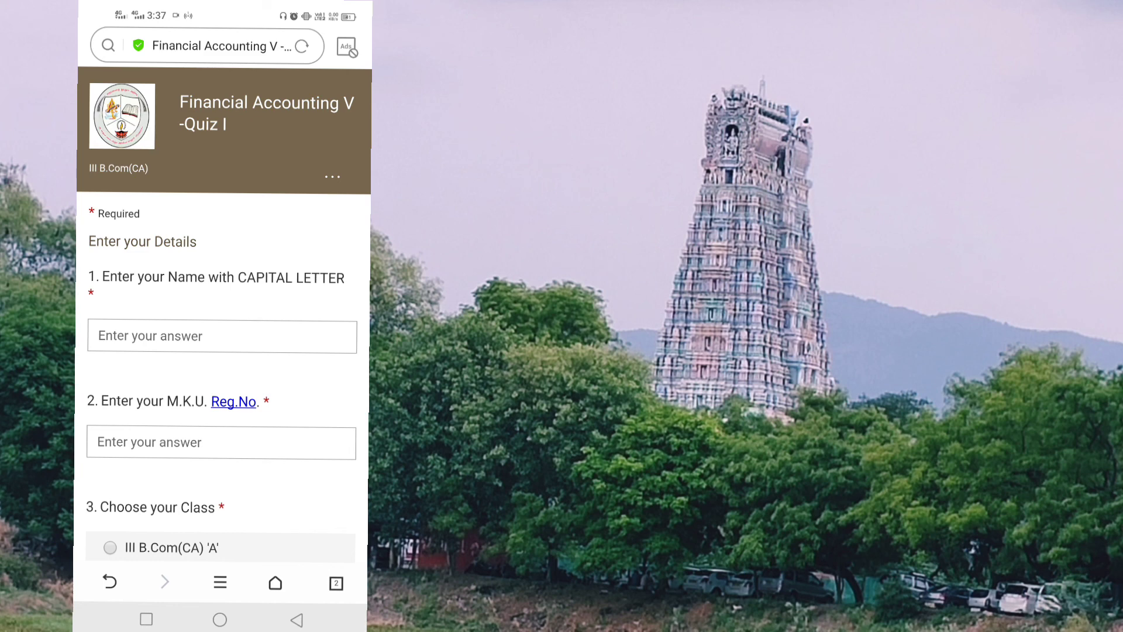
Step: Enter the student's name in the Name field
scroll(223, 316, "down", 1)
left_click(222, 286)
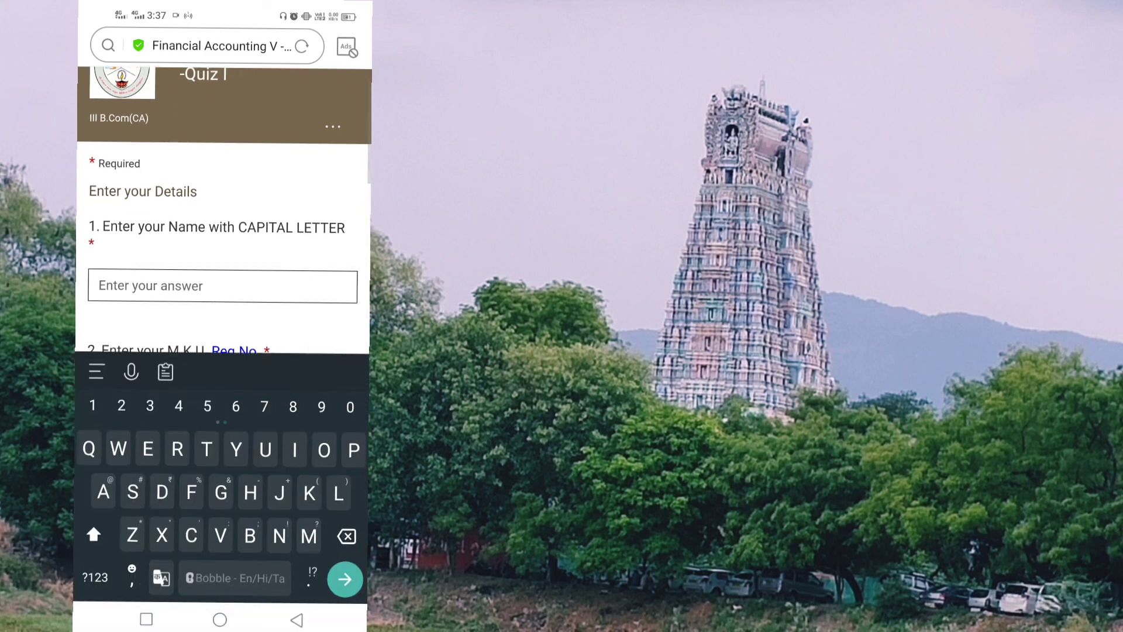
scroll(222, 234, "down", 5)
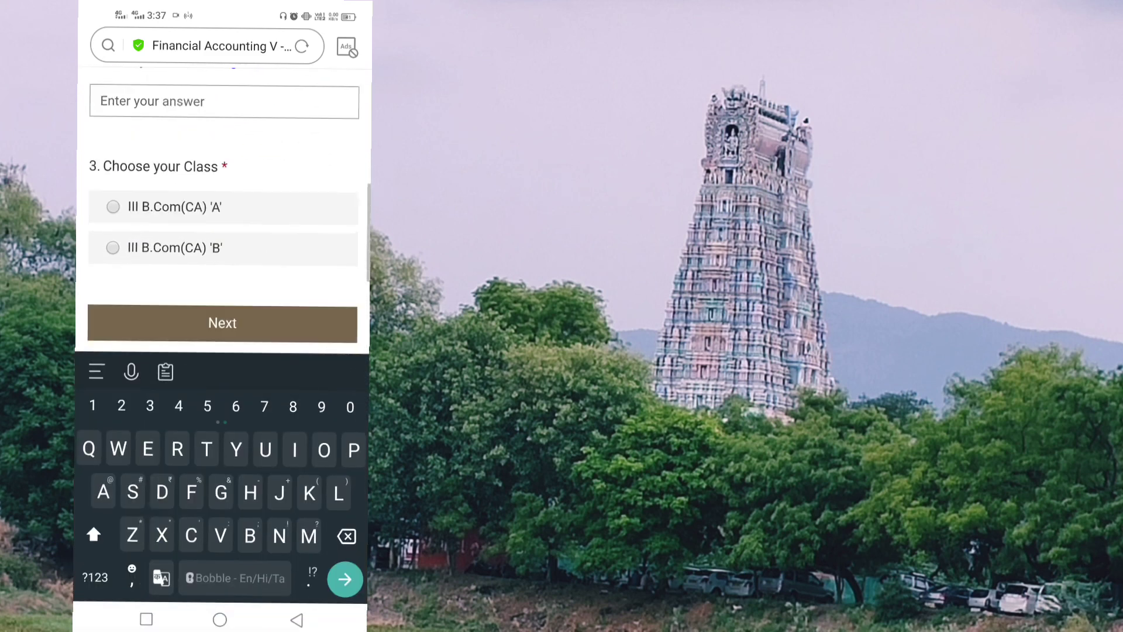
scroll(222, 211, "down", 3)
scroll(222, 210, "up", 5)
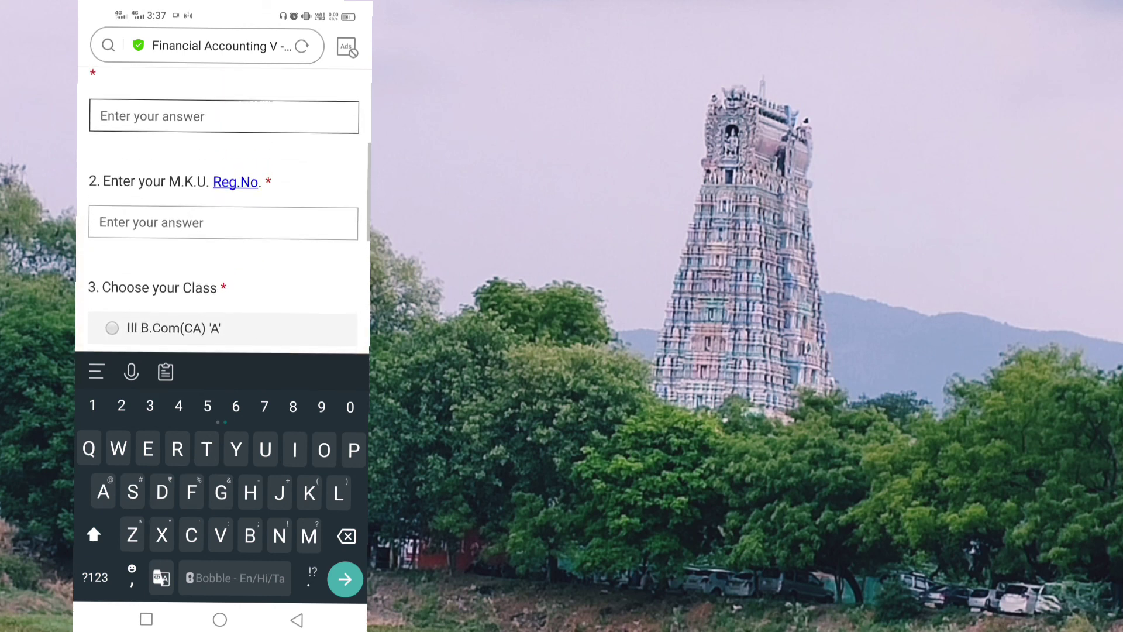
scroll(222, 211, "up", 2)
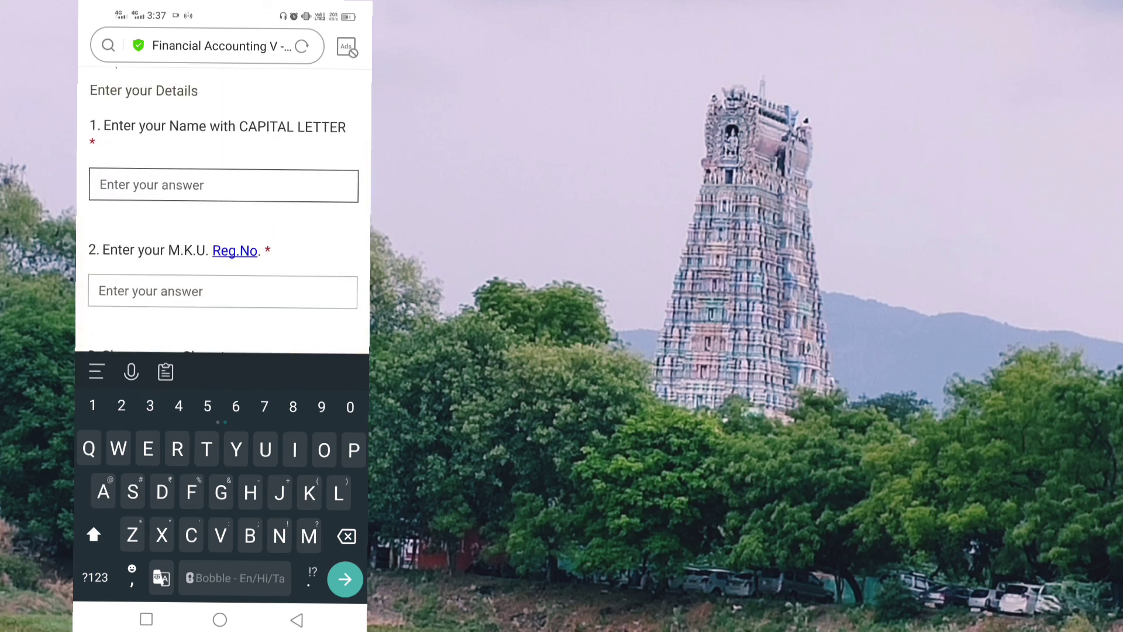
scroll(222, 211, "down", 4)
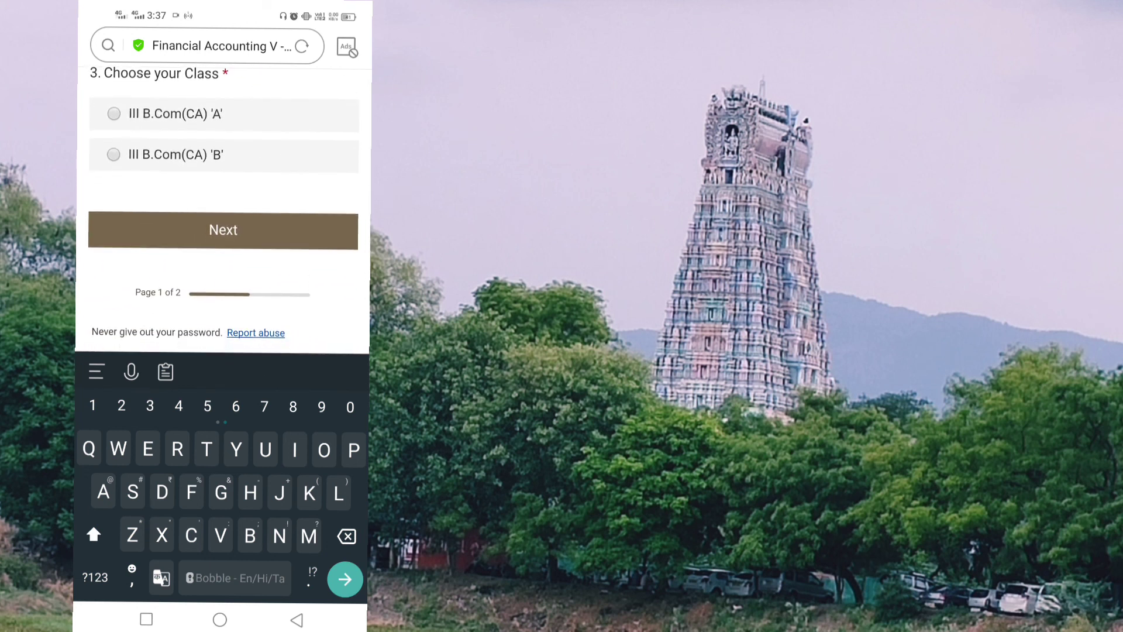
scroll(222, 210, "up", 5)
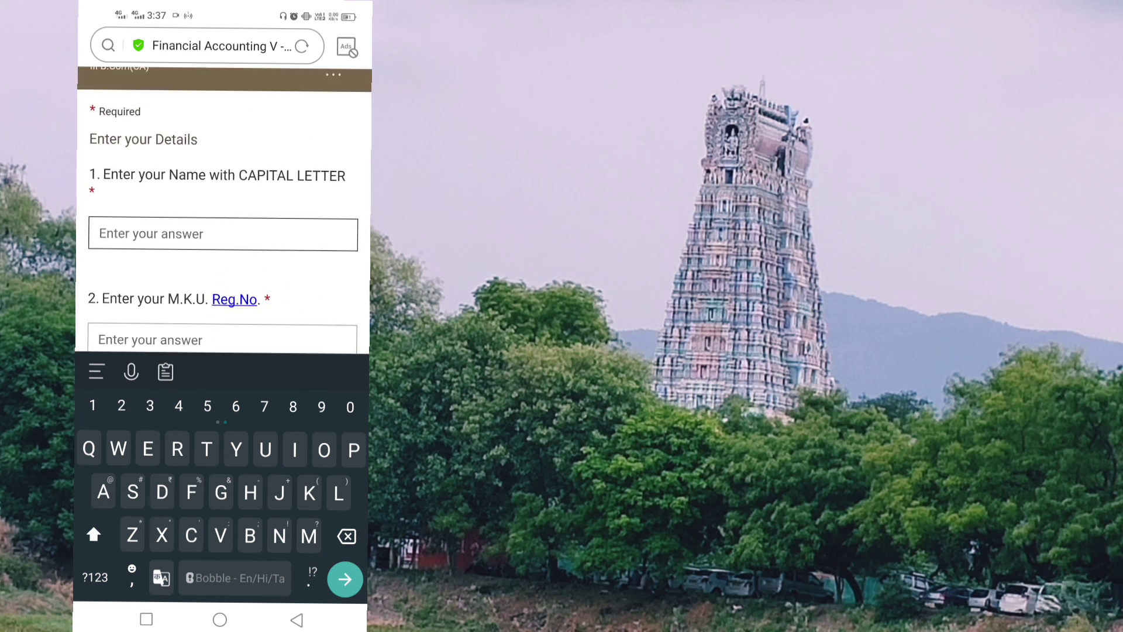
type("Kuma")
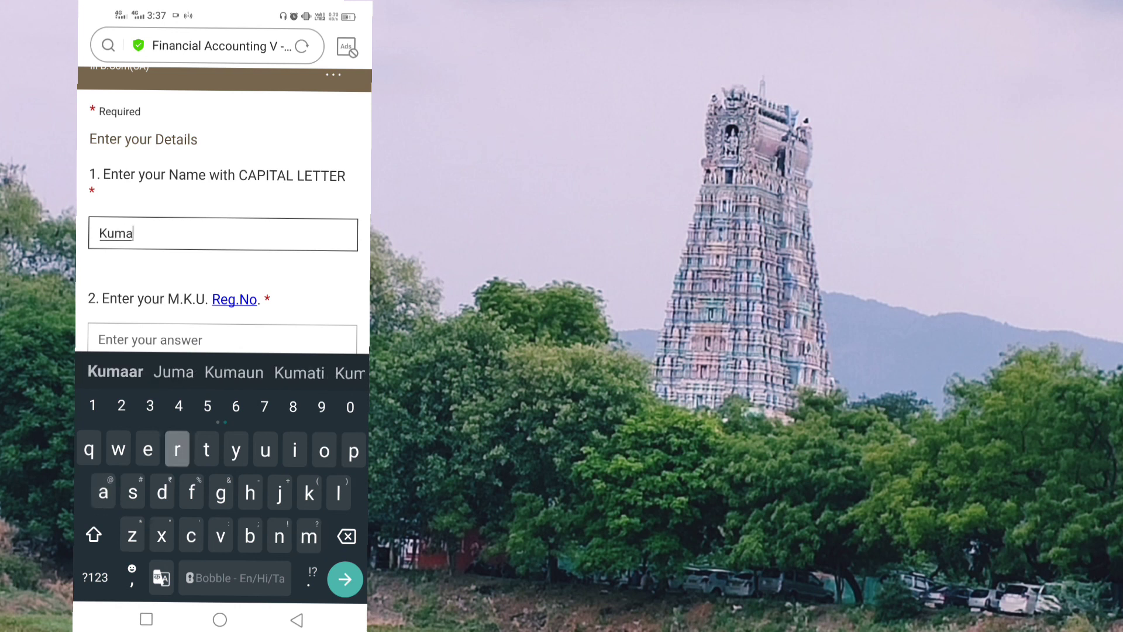
type("r")
scroll(222, 211, "down", 2)
Step: Enter the student's registration number in the Reg.No. field
left_click(152, 212)
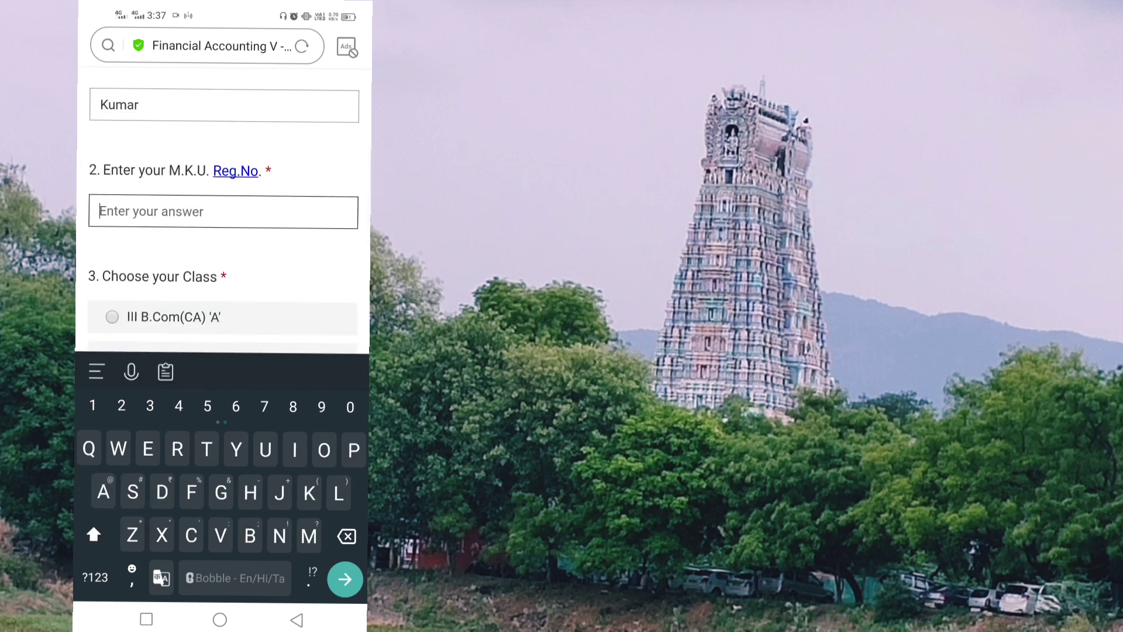
left_click(95, 577)
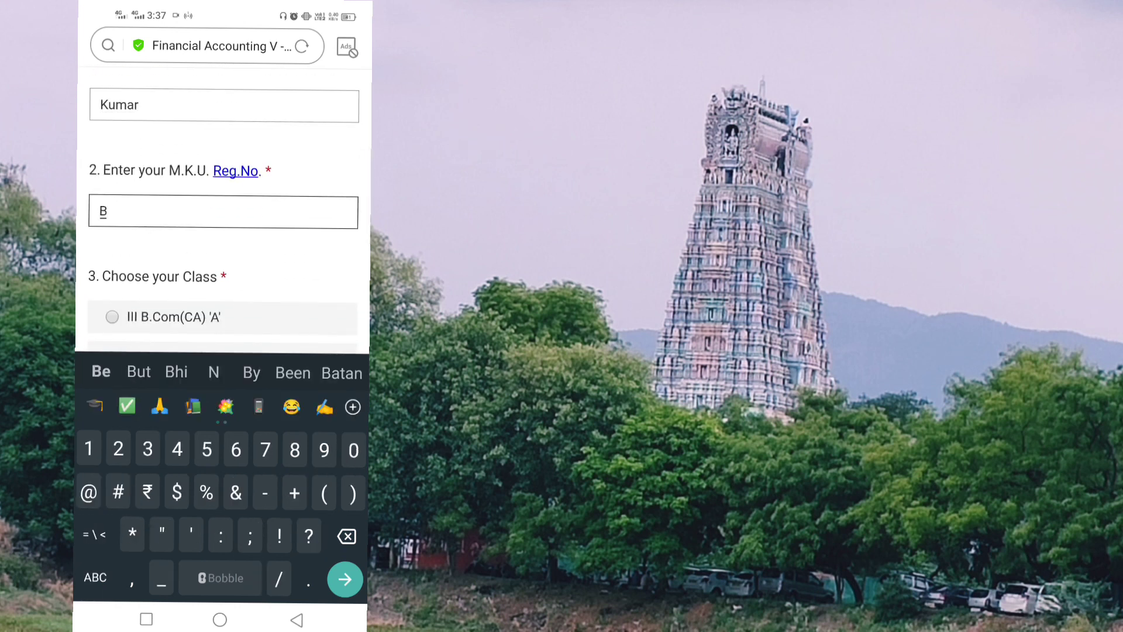
left_click(94, 577)
left_click(94, 535)
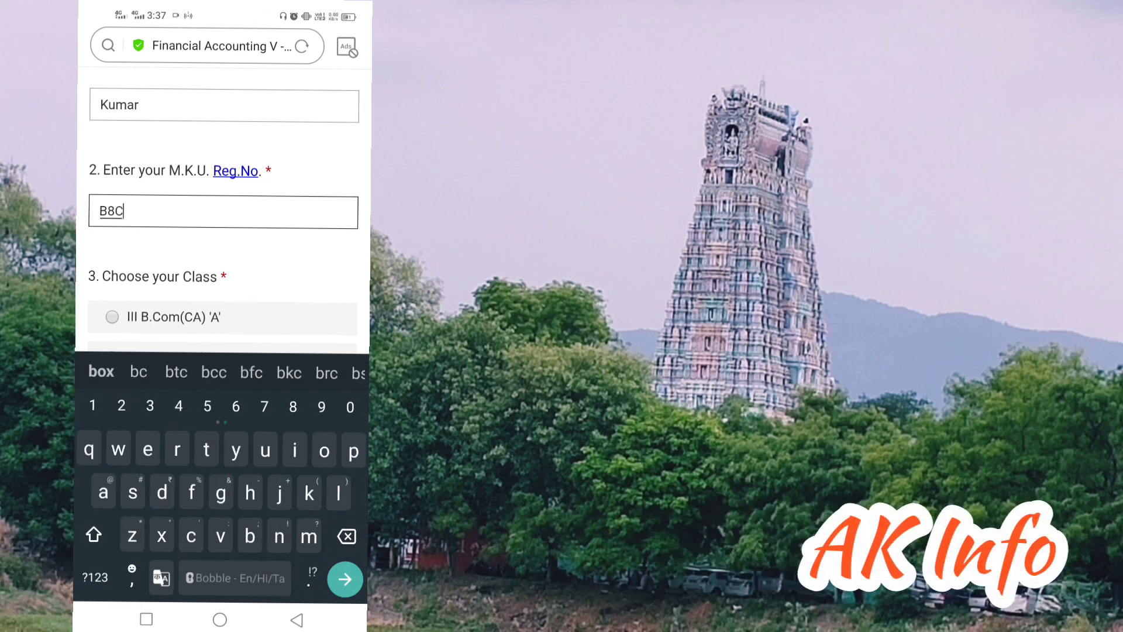
left_click(95, 578)
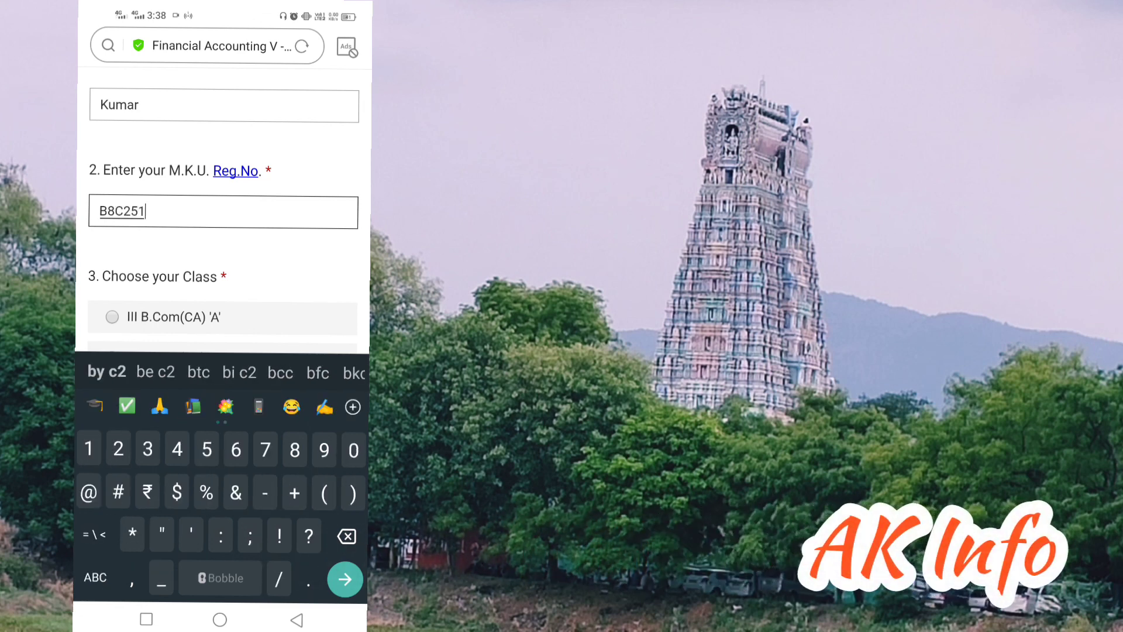
Step: Choose class III B.Com(CA) 'B' and move on to the quiz questions page
scroll(223, 263, "down", 3)
left_click(220, 254)
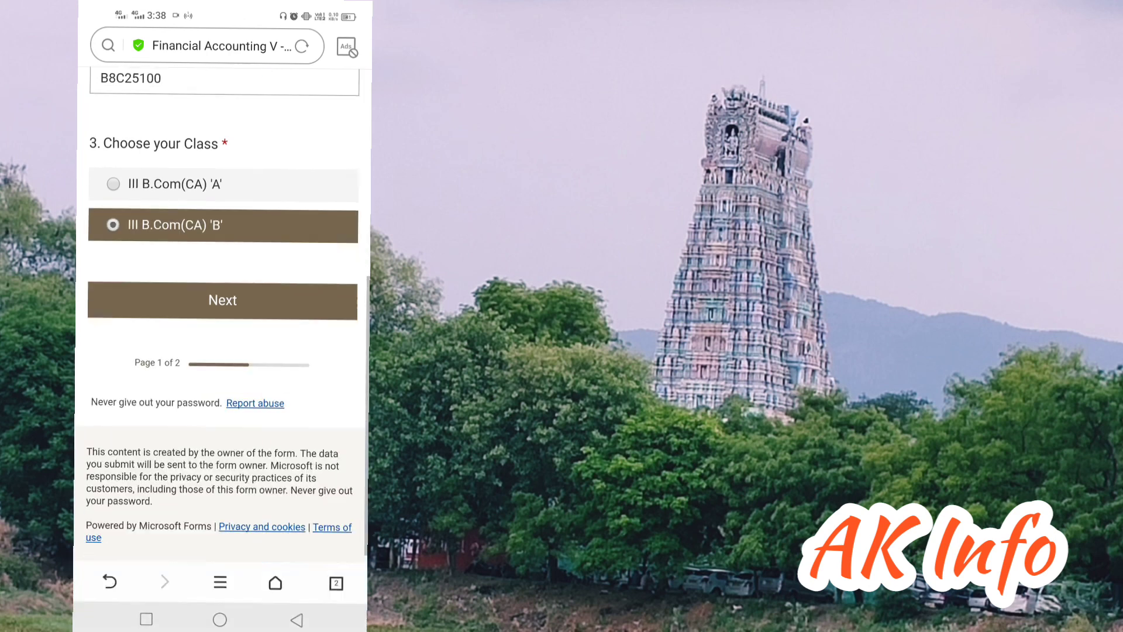
left_click(223, 288)
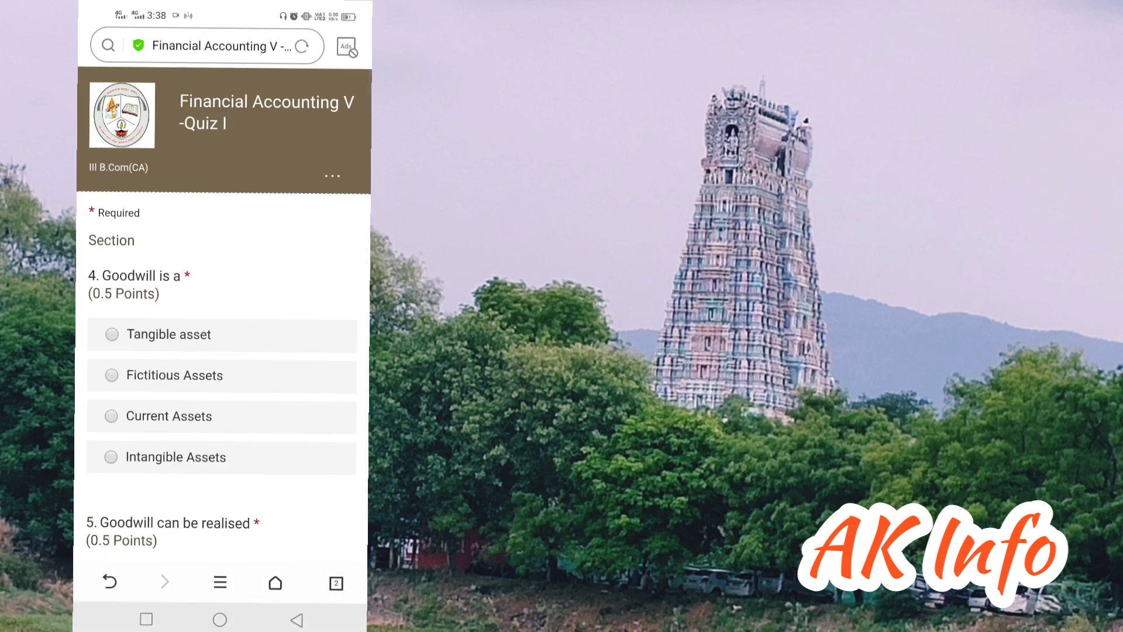
Step: Answer questions 4–8: Fictitious Assets, After the lifetime of the business, Rs.75,000, Equity Shareholders, public-signatures option
left_click(174, 375)
scroll(222, 316, "down", 4)
left_click(220, 403)
scroll(222, 316, "down", 4)
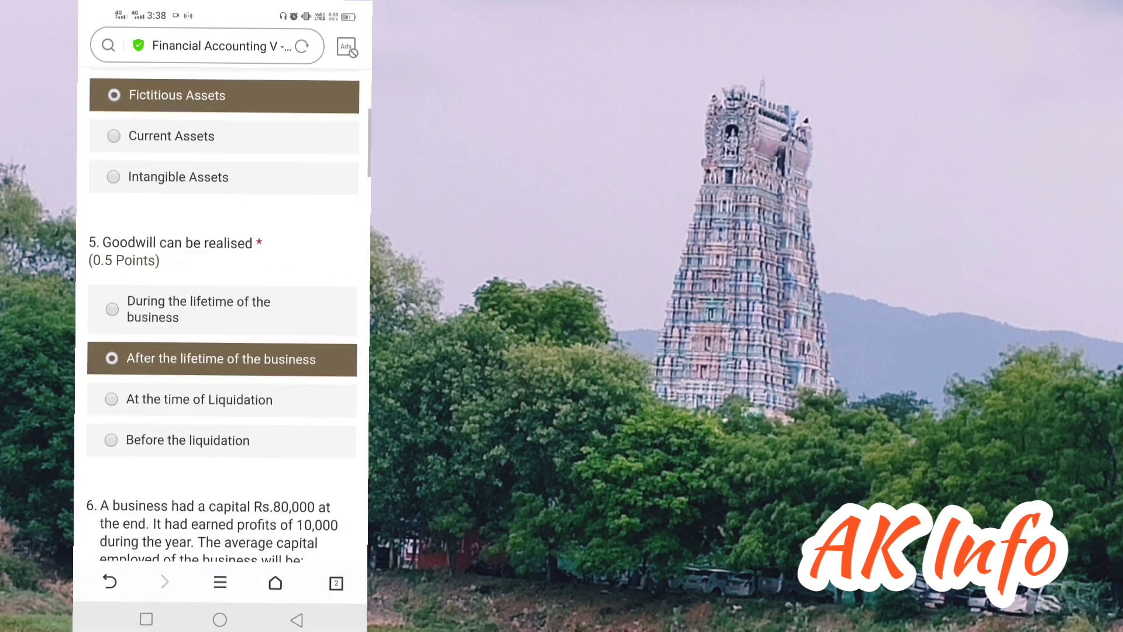
left_click(222, 481)
scroll(222, 315, "down", 4)
left_click(223, 511)
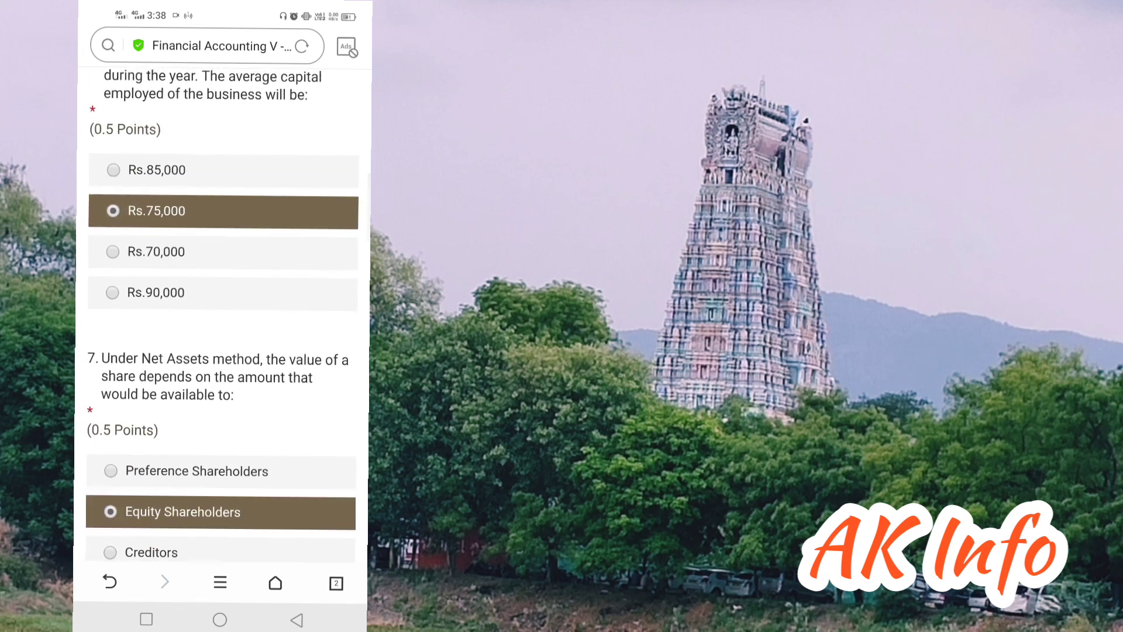
scroll(223, 316, "down", 4)
scroll(222, 316, "down", 2)
left_click(222, 454)
Step: Answer questions 9–13 (Incomplete Underwriting, Firm Underwriting, 10%, 2.5%, received directly by company) and submit
scroll(222, 316, "down", 5)
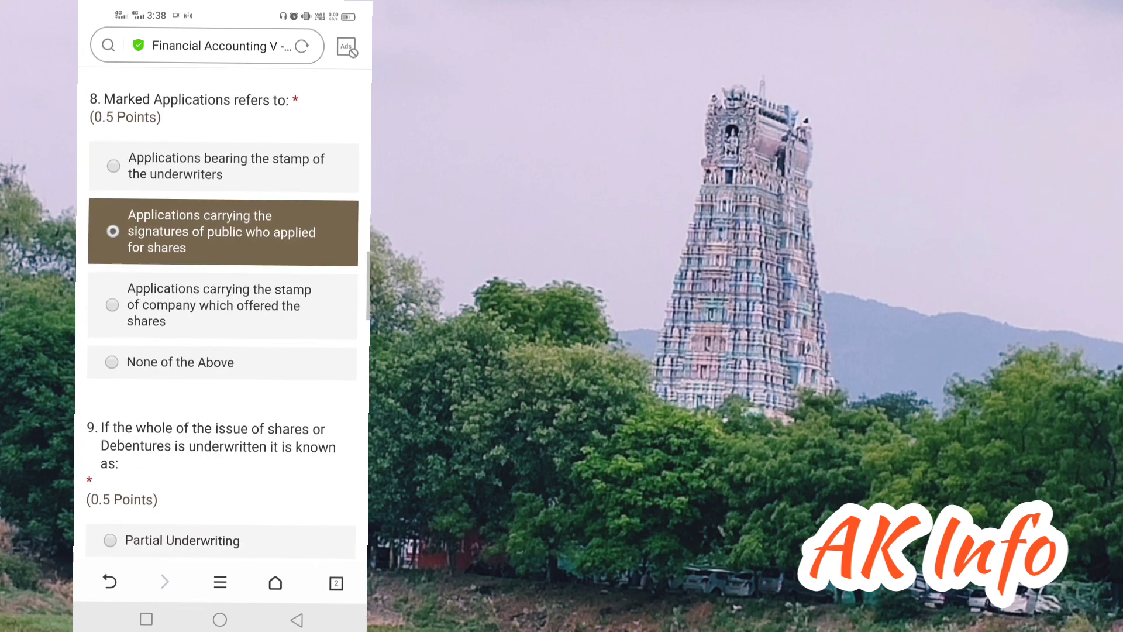
scroll(222, 316, "down", 4)
scroll(222, 316, "up", 1)
left_click(222, 299)
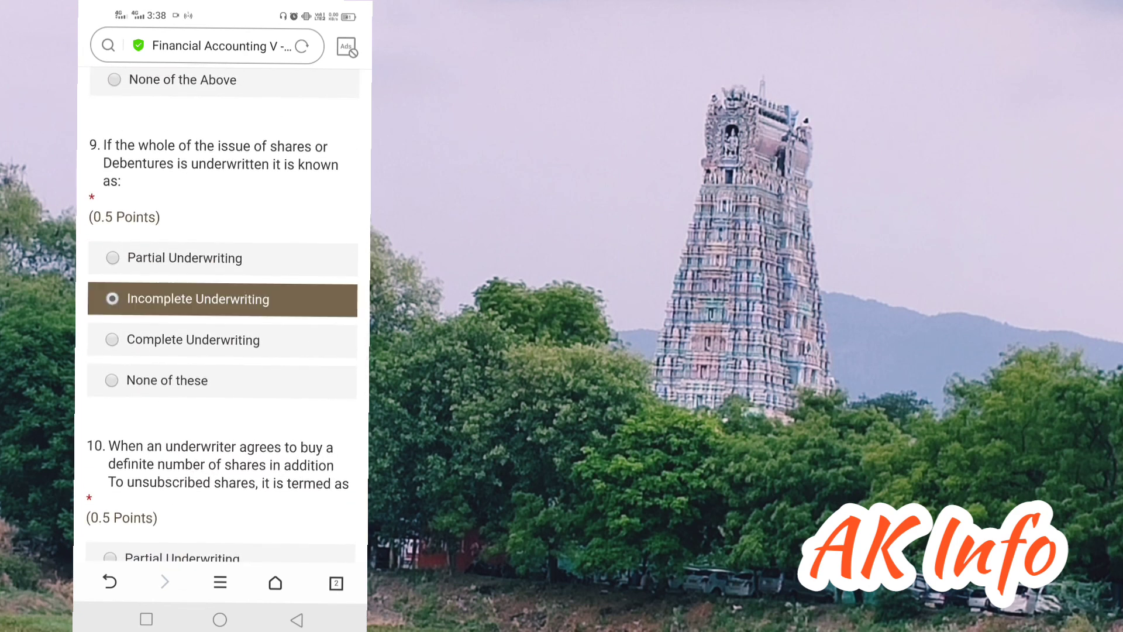
scroll(222, 316, "down", 4)
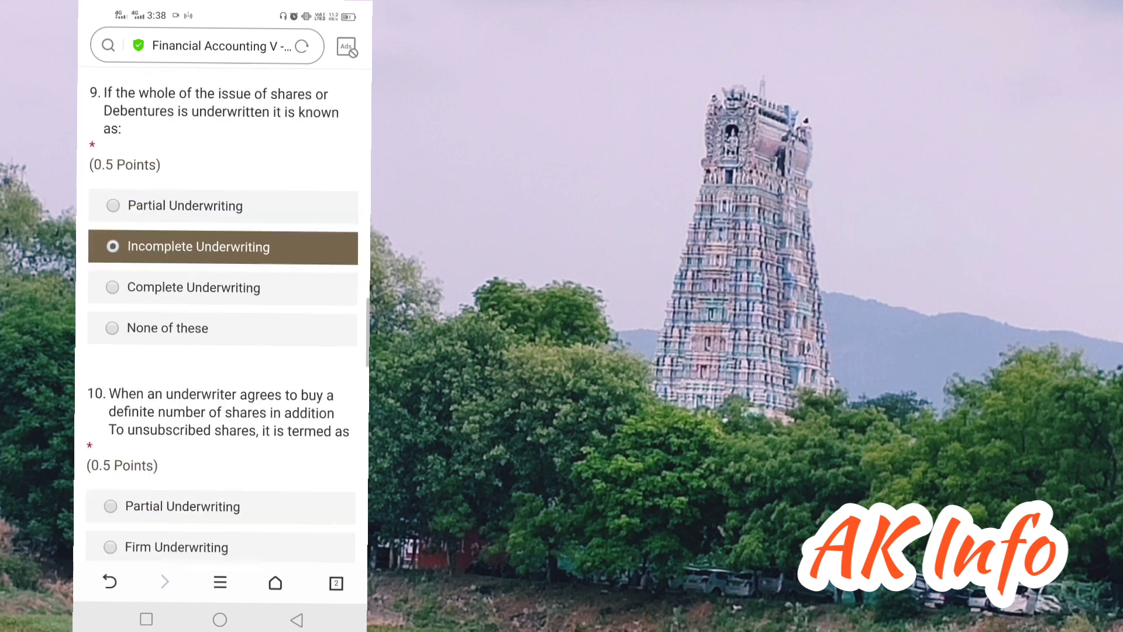
left_click(222, 424)
scroll(223, 316, "down", 5)
scroll(222, 316, "down", 3)
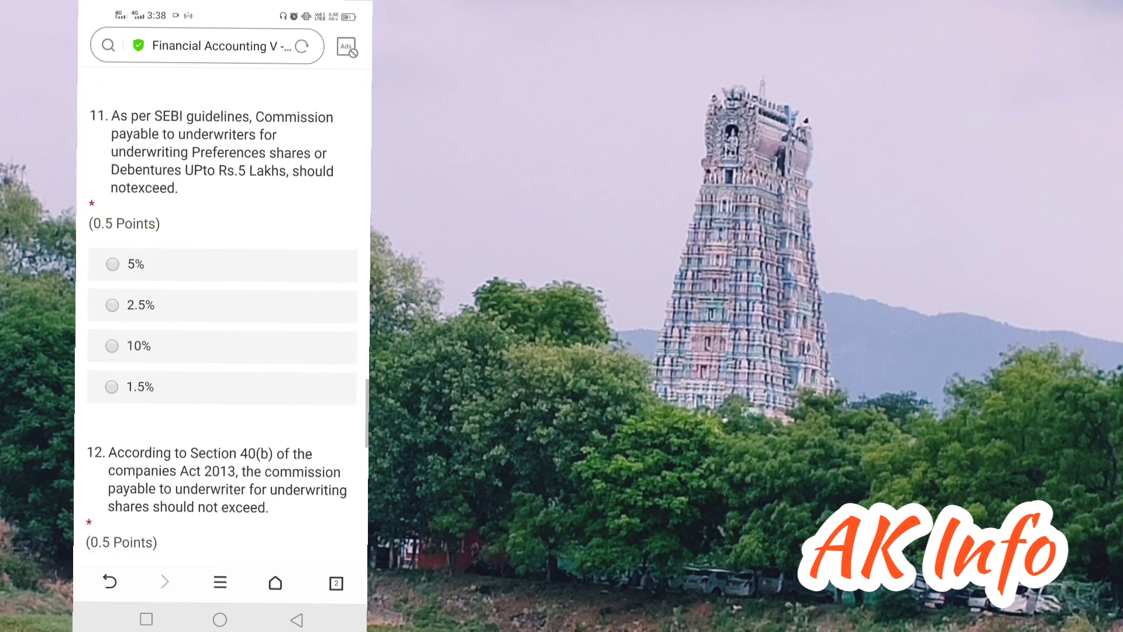
left_click(223, 344)
scroll(222, 316, "down", 3)
left_click(223, 483)
scroll(222, 316, "down", 6)
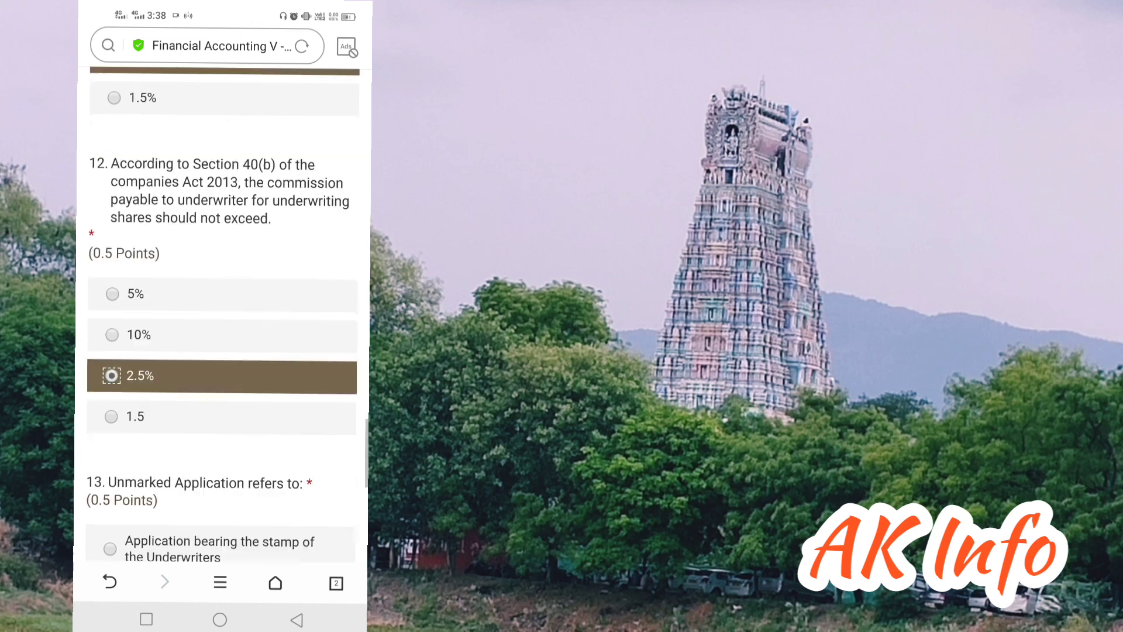
left_click(222, 321)
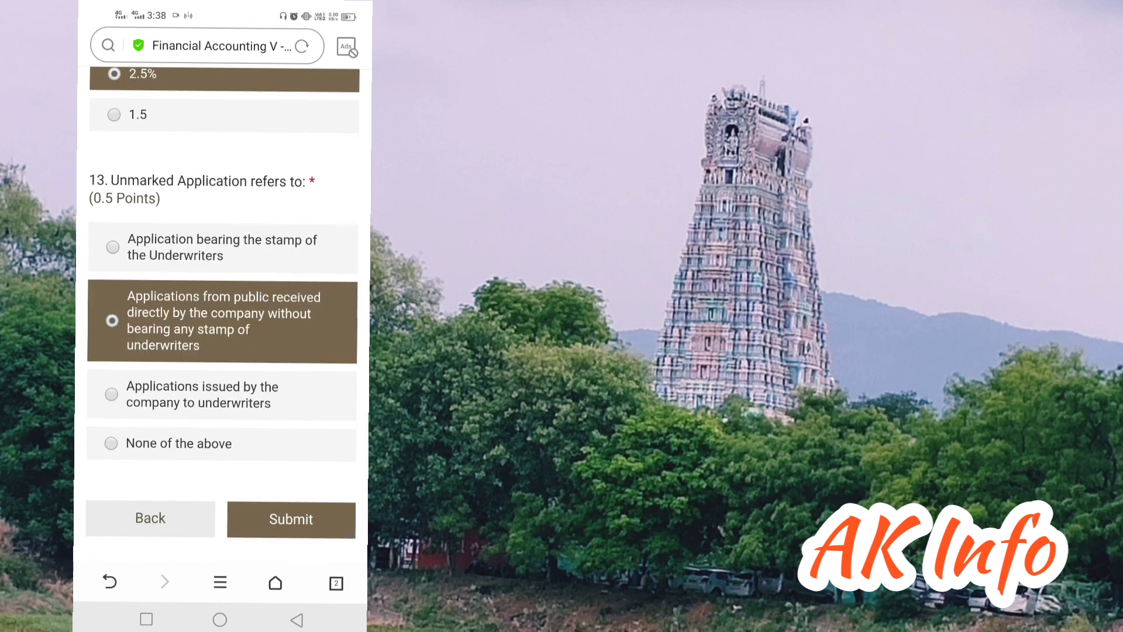
left_click(291, 519)
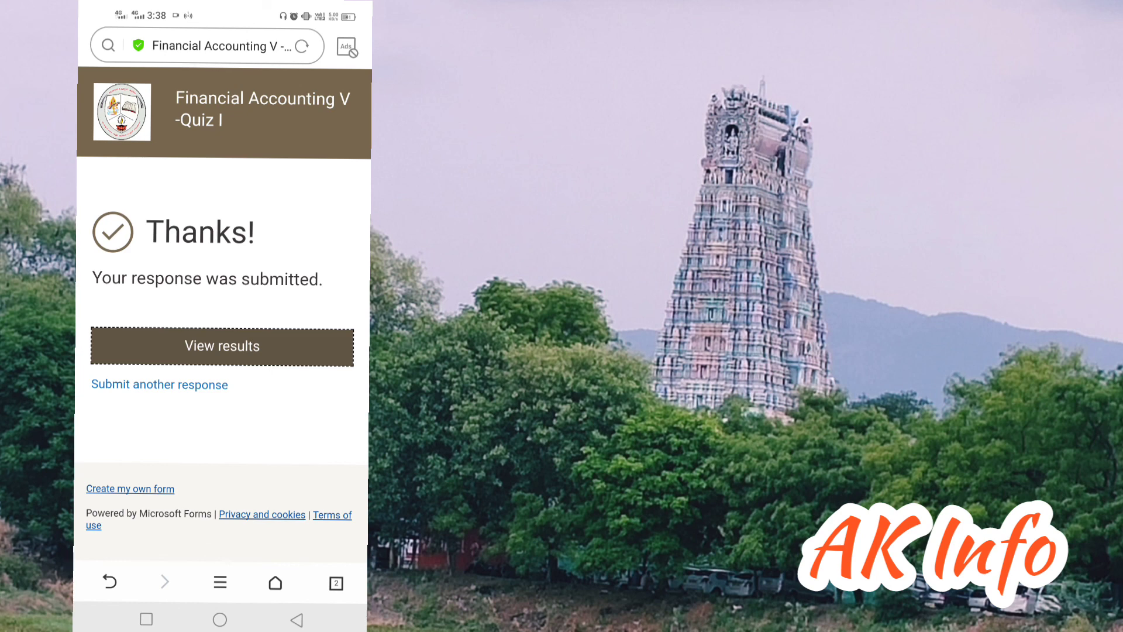
Step: Review the 1.5/5 scored results and marked answers, then return to the WhatsApp chat
left_click(222, 346)
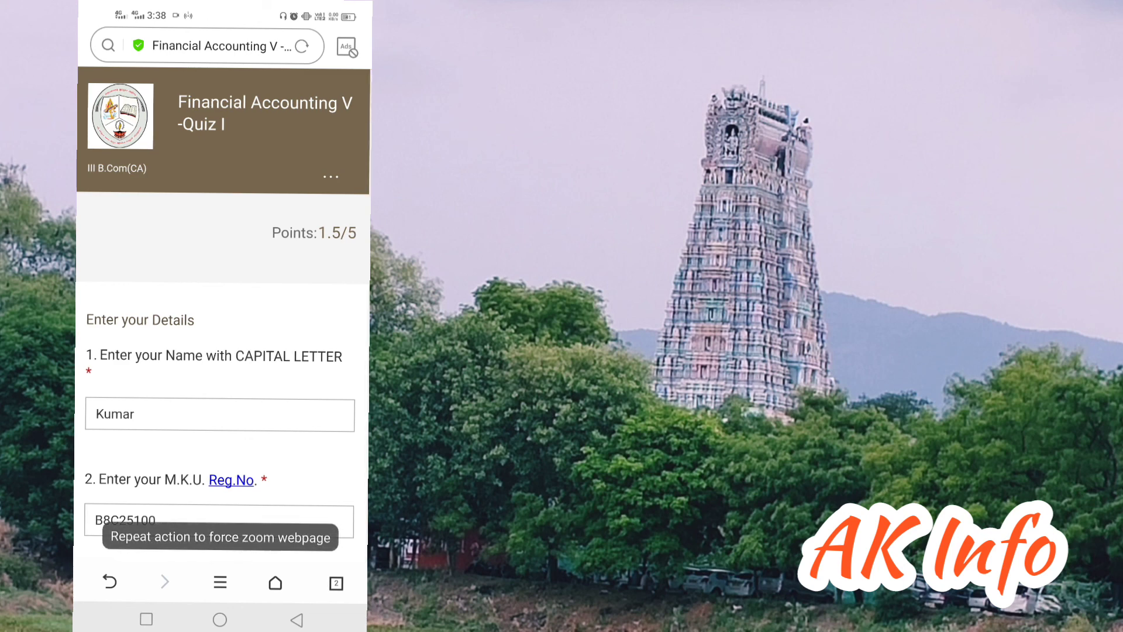
scroll(223, 316, "down", 7)
scroll(222, 316, "down", 20)
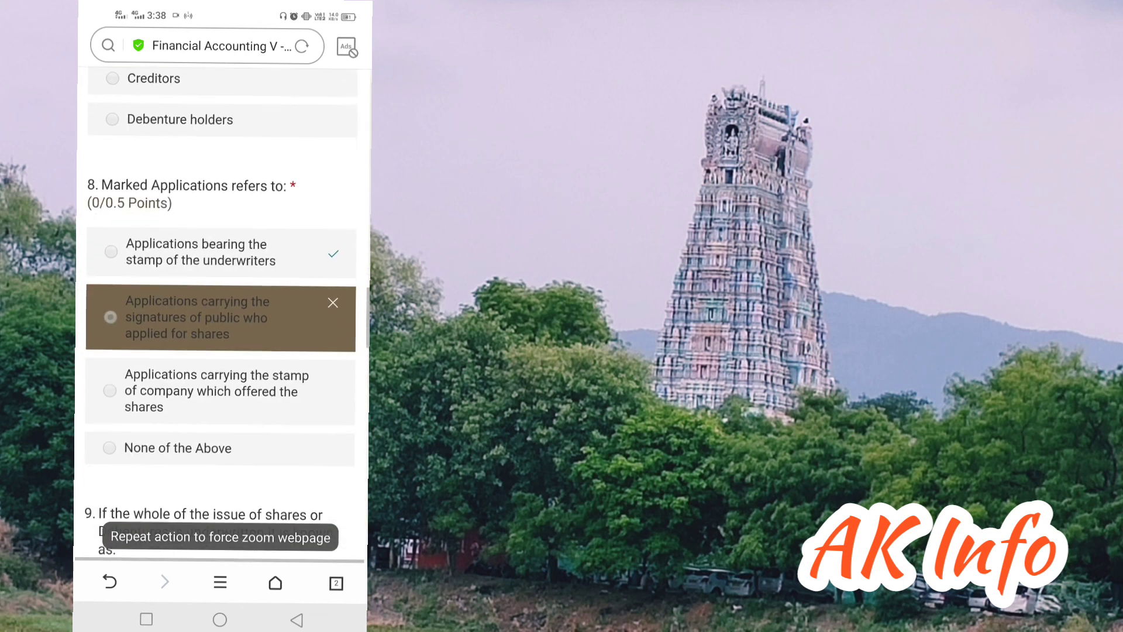
left_click(297, 620)
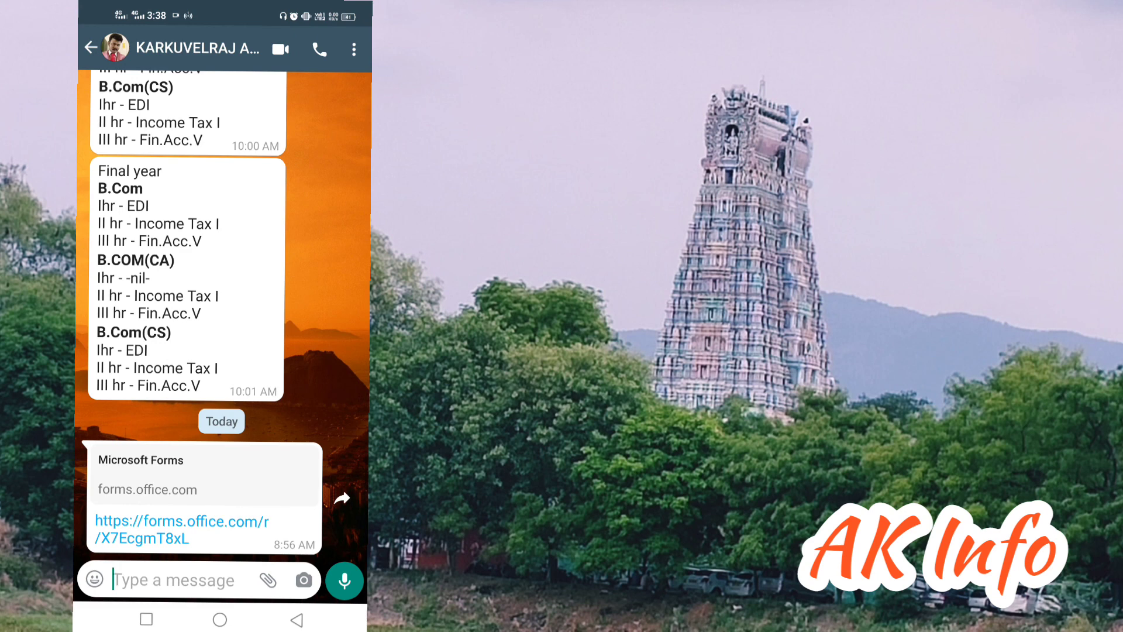